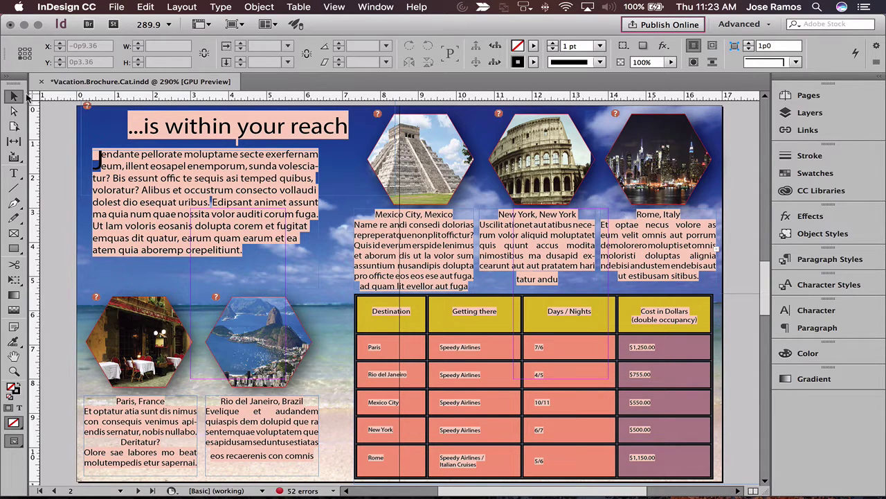
Change the measurement units of both document rulers from picas to inches
right_click(29, 96)
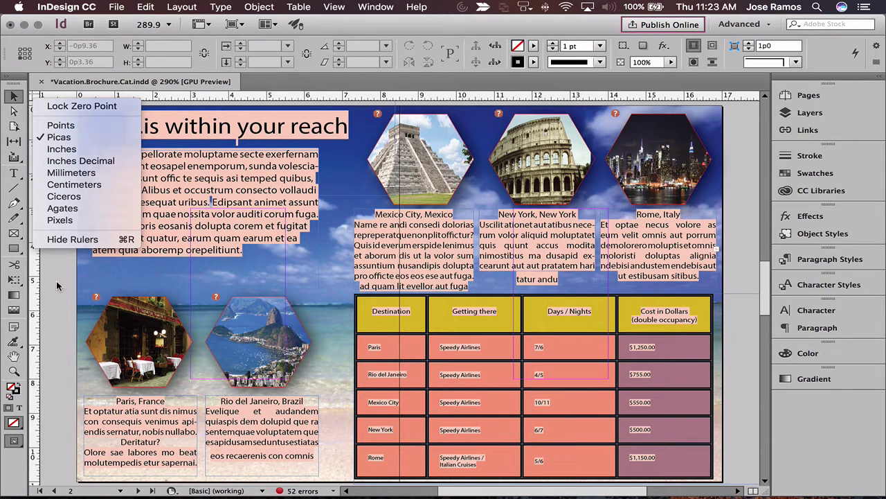
click(42, 129)
right_click(30, 96)
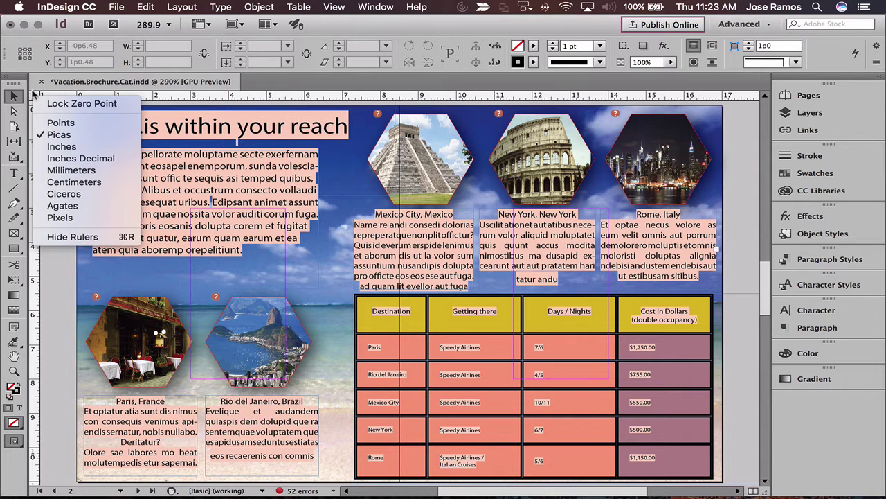
click(64, 147)
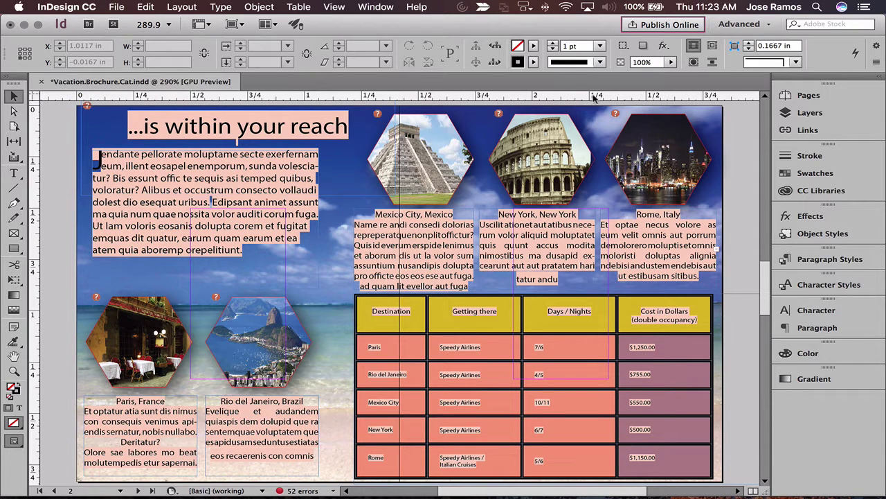
Change the document's page size to Letter, 8.5 × 11 in, in the document setup
click(110, 10)
click(196, 284)
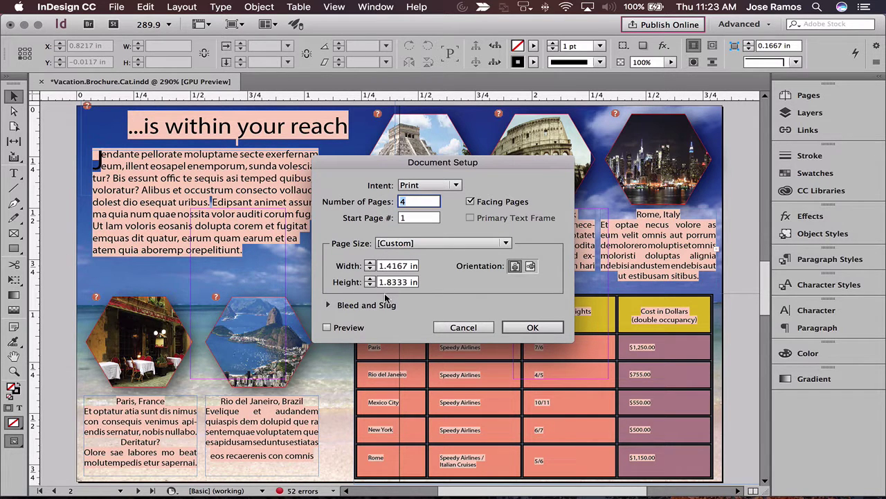
click(396, 244)
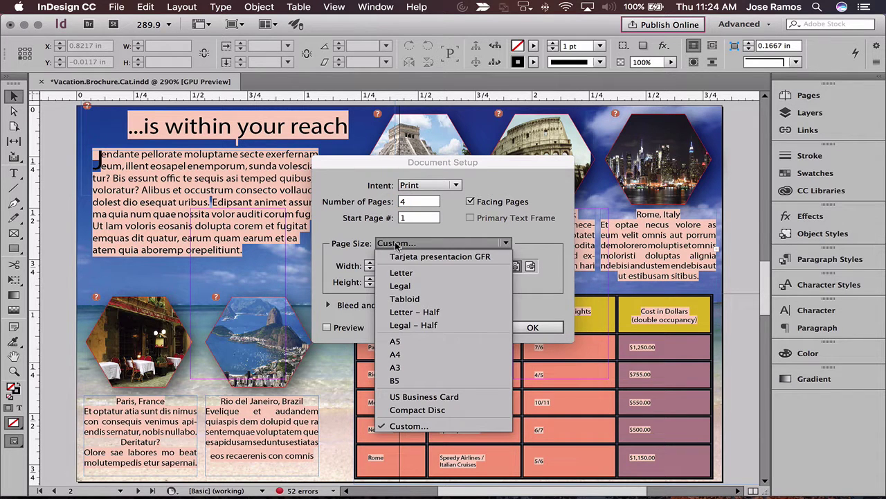
click(418, 274)
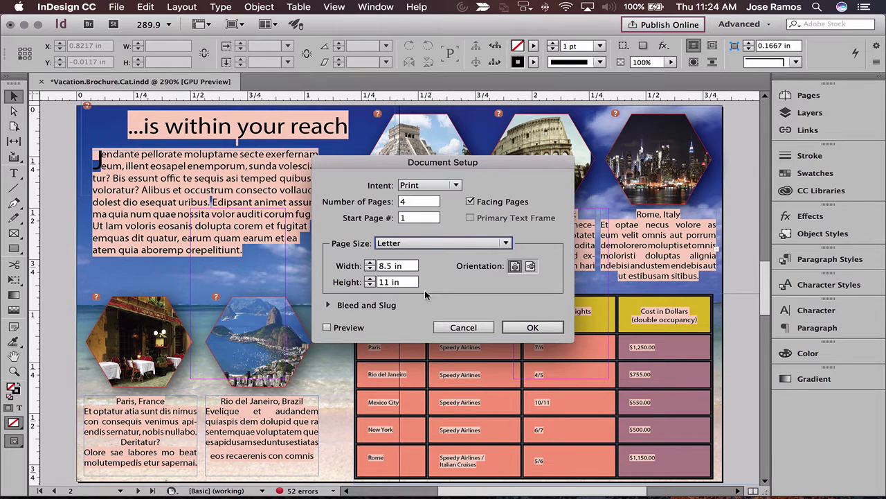
click(528, 328)
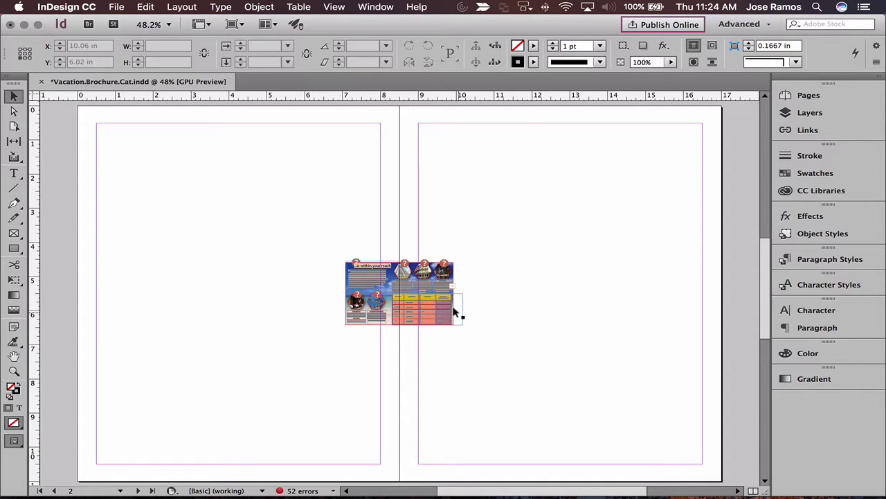
On page 1, move all the cover artwork to the page's upper-left corner and scale it with its contents to 8.5 × 11 in
click(817, 95)
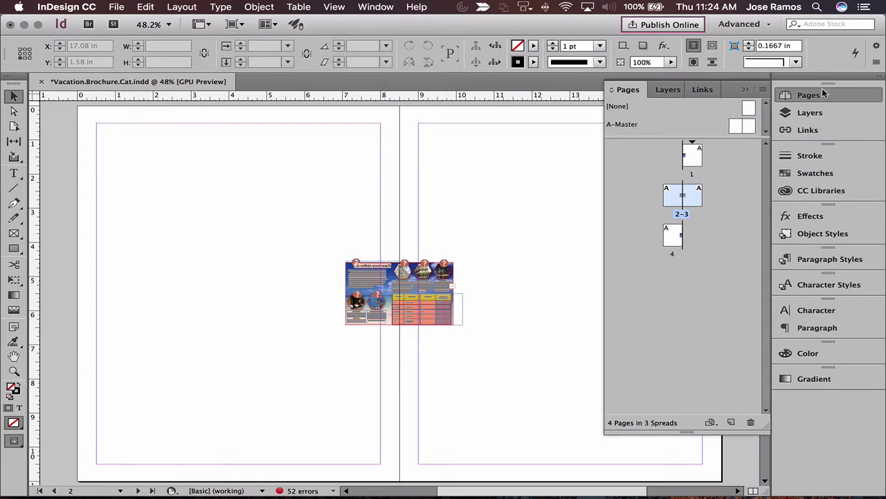
double_click(694, 158)
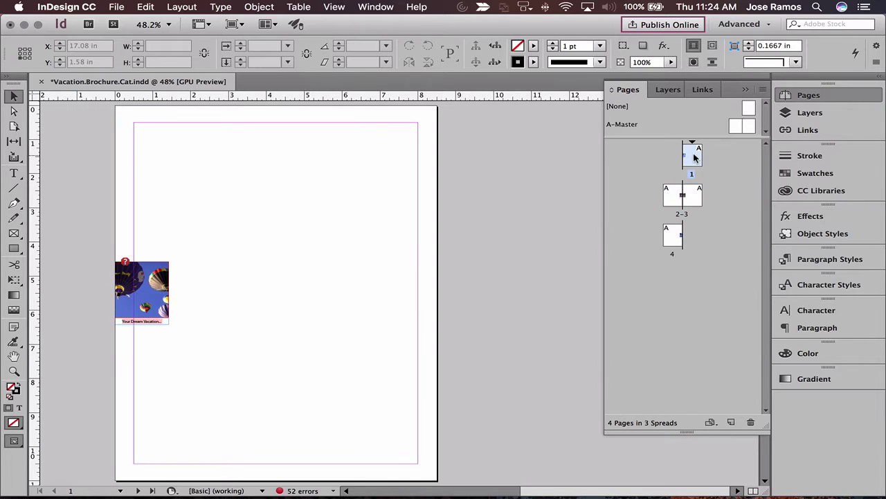
click(797, 98)
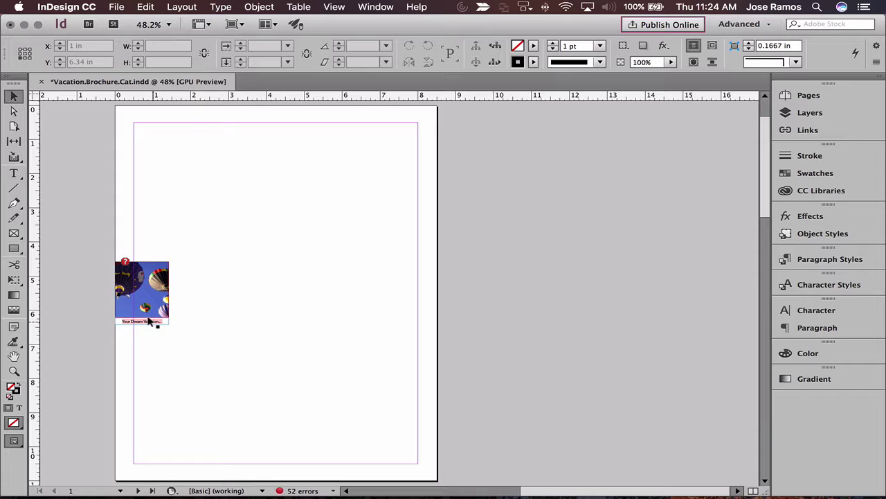
drag(191, 225, 102, 357)
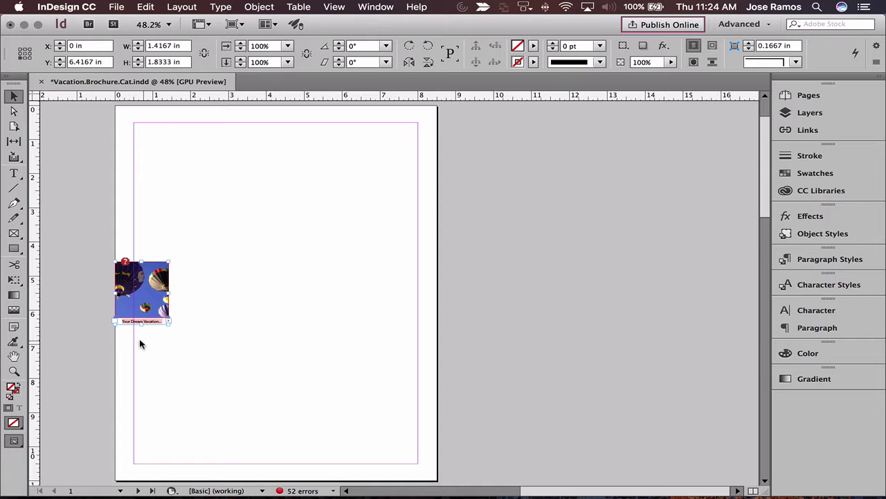
drag(136, 274, 132, 119)
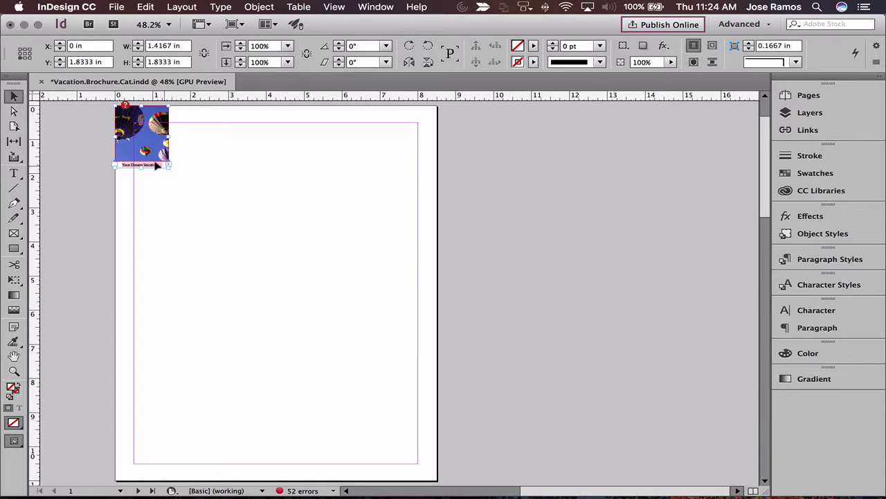
drag(165, 168, 417, 448)
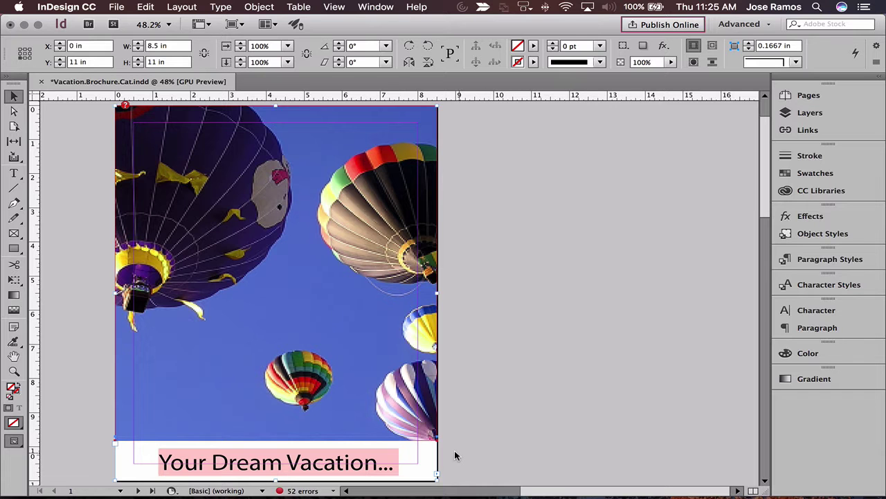
On page 4, move all the back cover artwork to the page's upper-left corner and scale it with its contents to 8.5 × 11 in
click(798, 96)
double_click(670, 235)
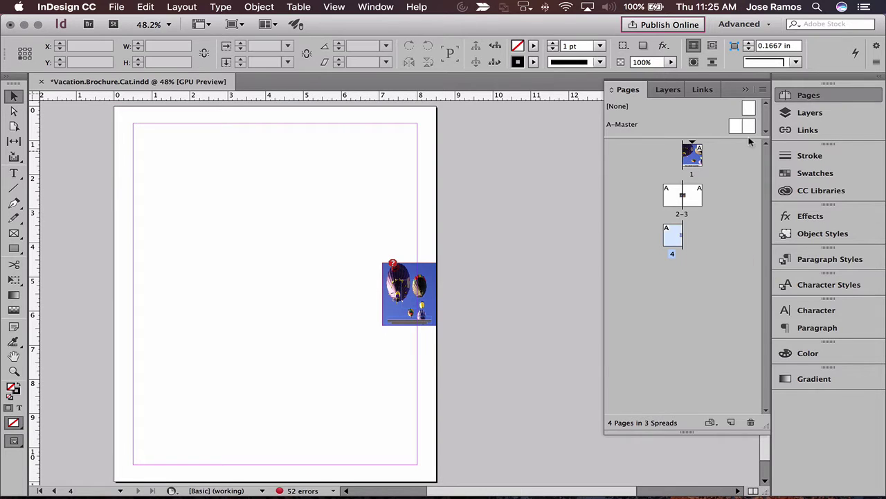
click(798, 96)
drag(331, 237, 475, 382)
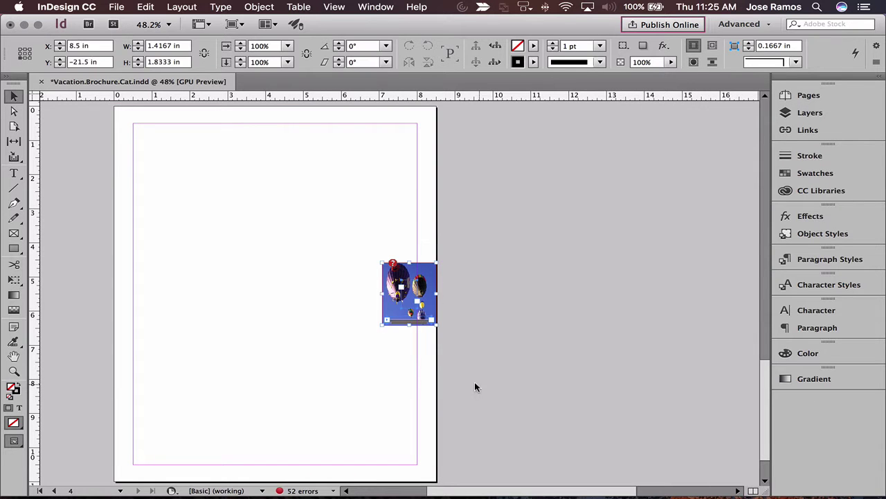
drag(408, 267, 141, 110)
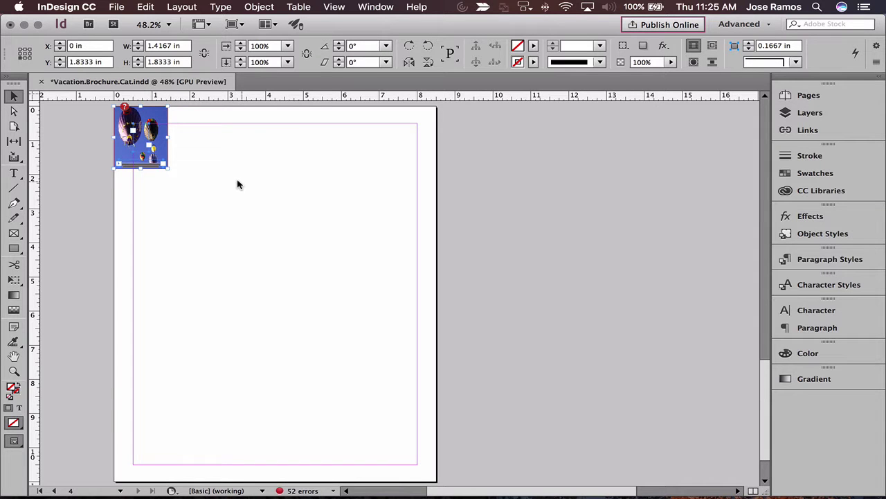
drag(167, 167, 416, 452)
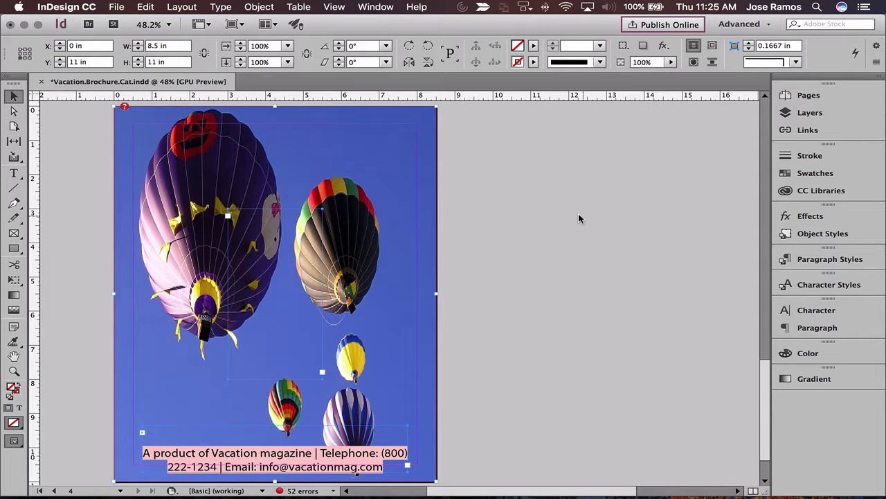
Set the balloon photo's horizontal and vertical scale to 65% inside its frame on page 4
key(shift+Escape)
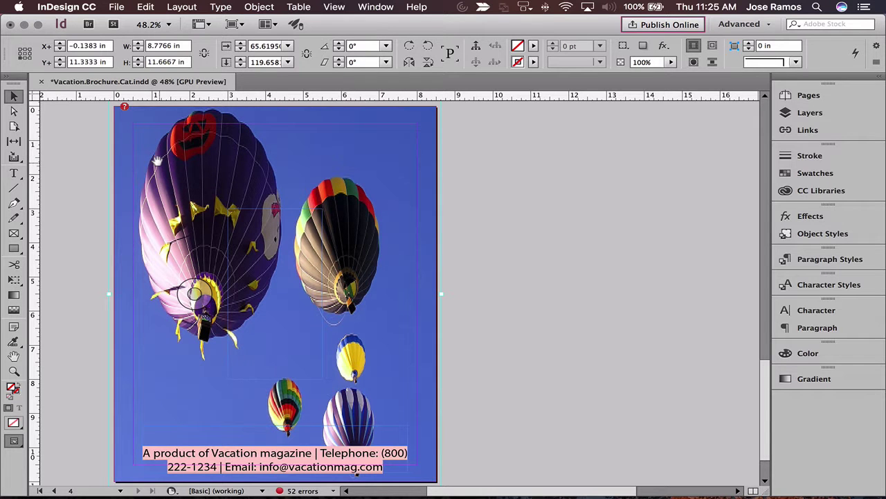
click(265, 45)
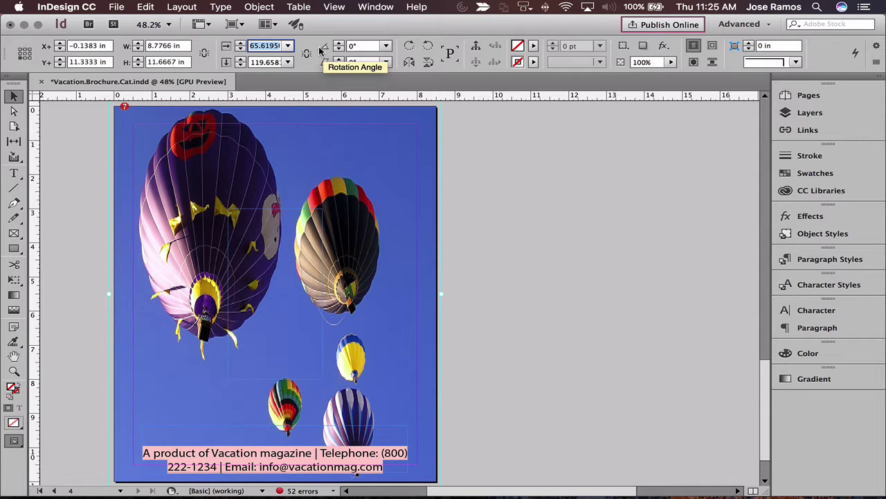
text(65%)
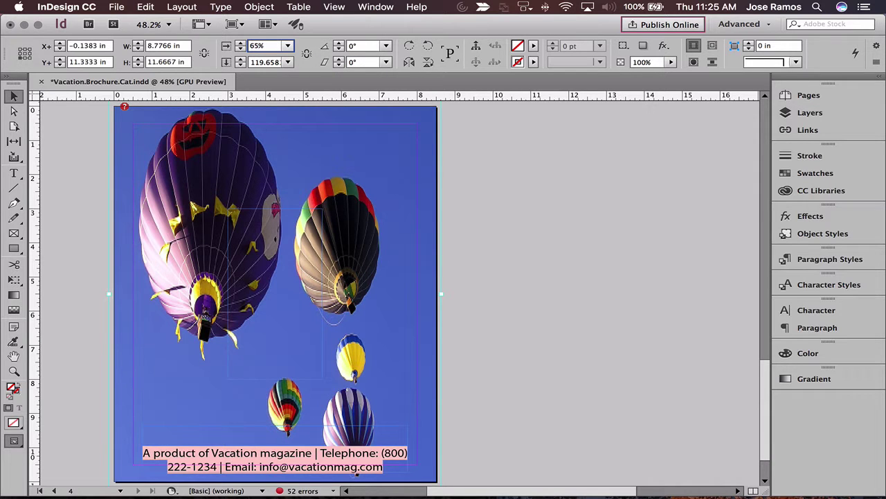
key(Tab)
text(6)
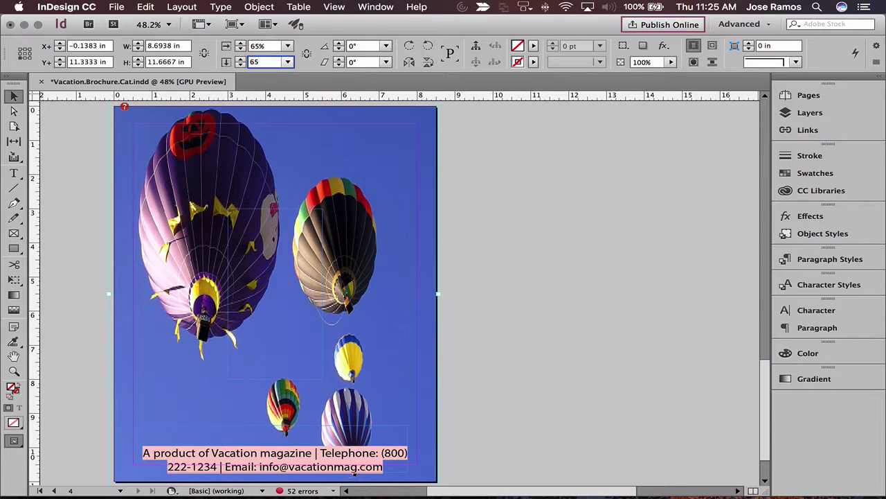
text(5)
key(Return)
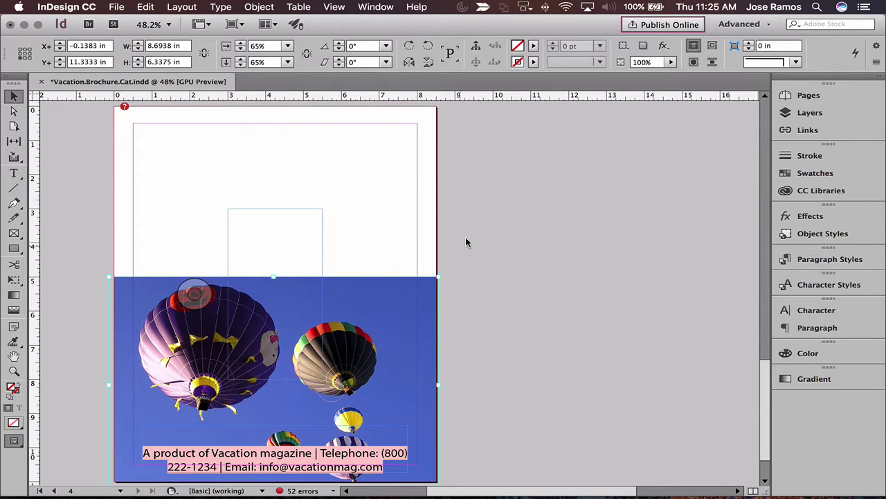
click(509, 224)
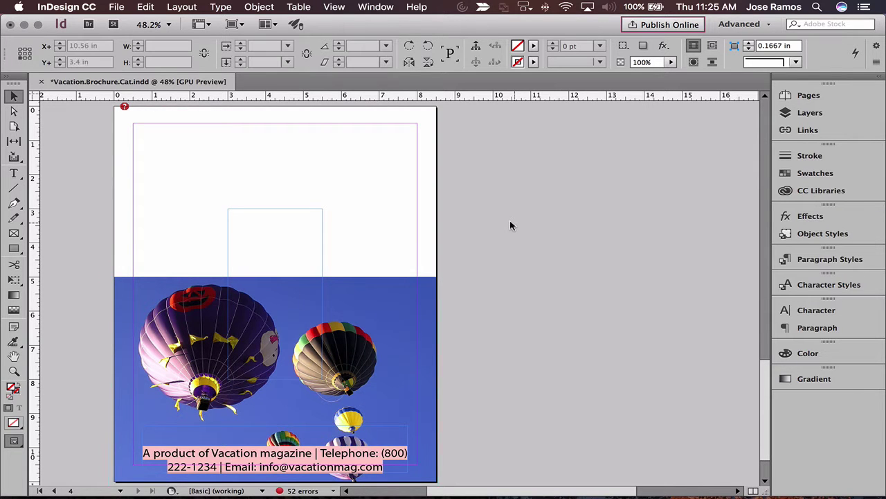
Fill the balloon photo's frame on page 4 proportionally with its image
click(421, 302)
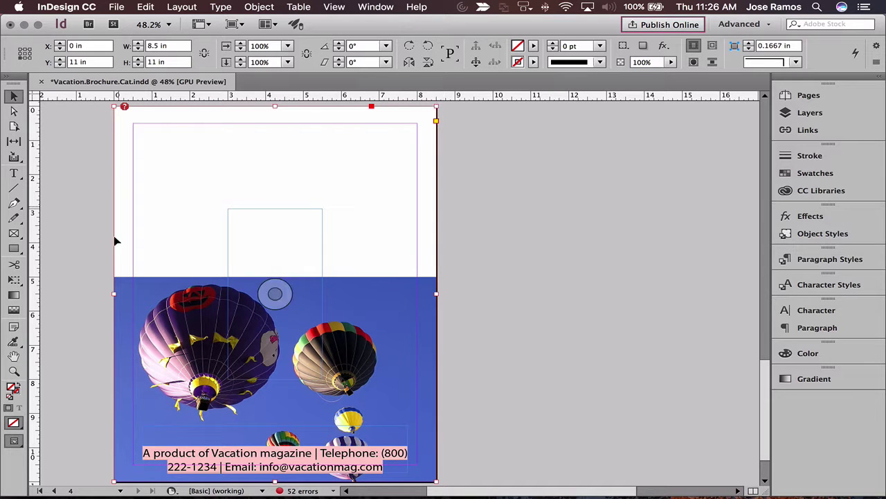
right_click(403, 322)
mouse_move(425, 325)
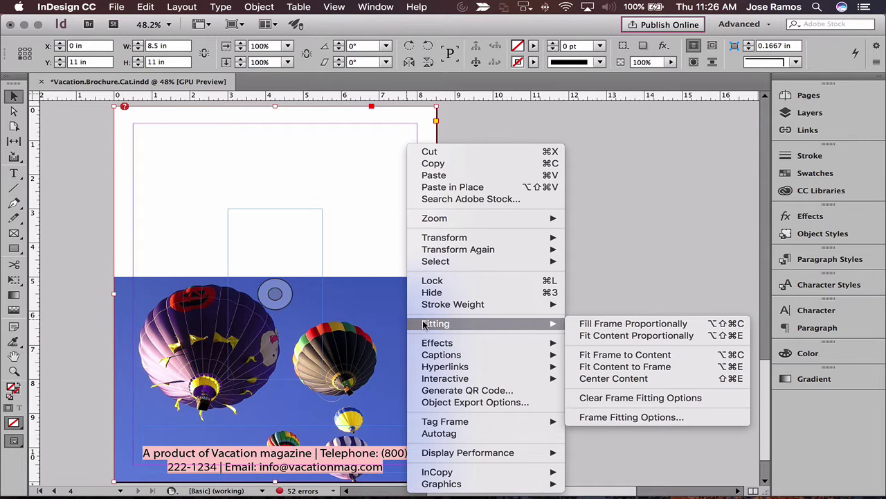
click(596, 325)
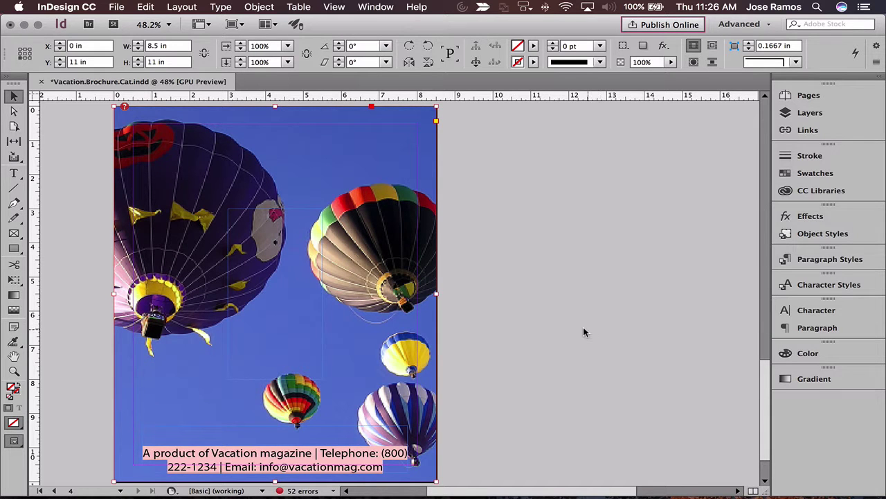
On spread 2-3, move all the artwork to the upper-left corner and scale it with its contents to about 18.19 × 11.05 in
click(805, 94)
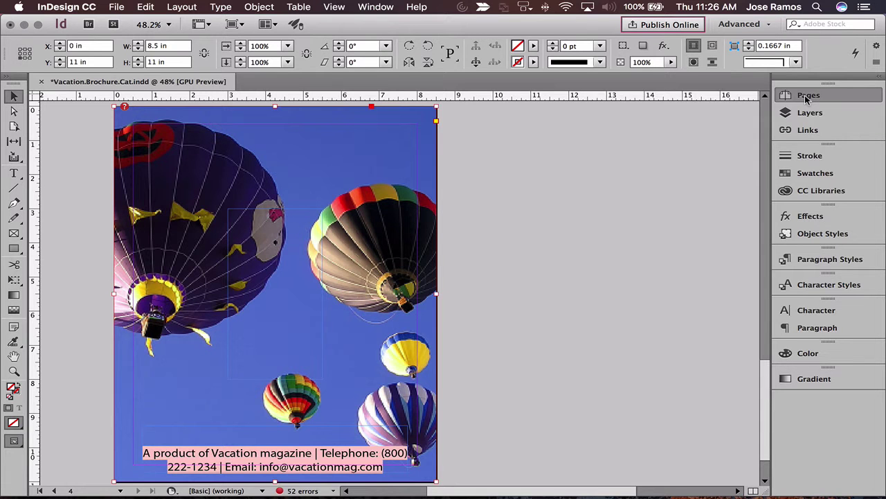
click(681, 215)
double_click(681, 215)
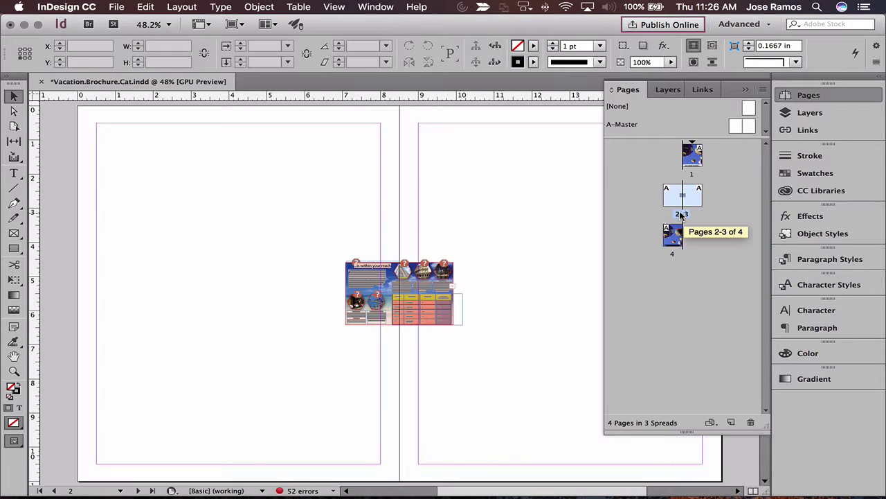
click(812, 96)
drag(305, 219, 531, 353)
drag(369, 278, 89, 130)
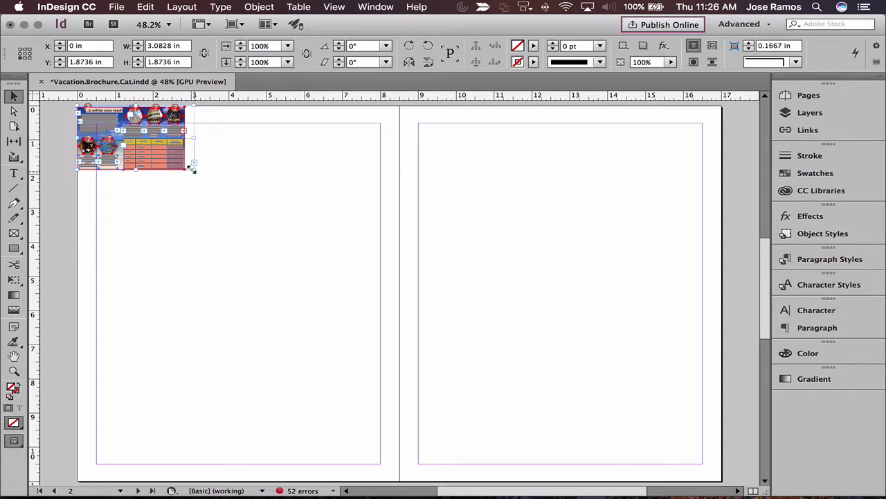
drag(193, 169, 670, 481)
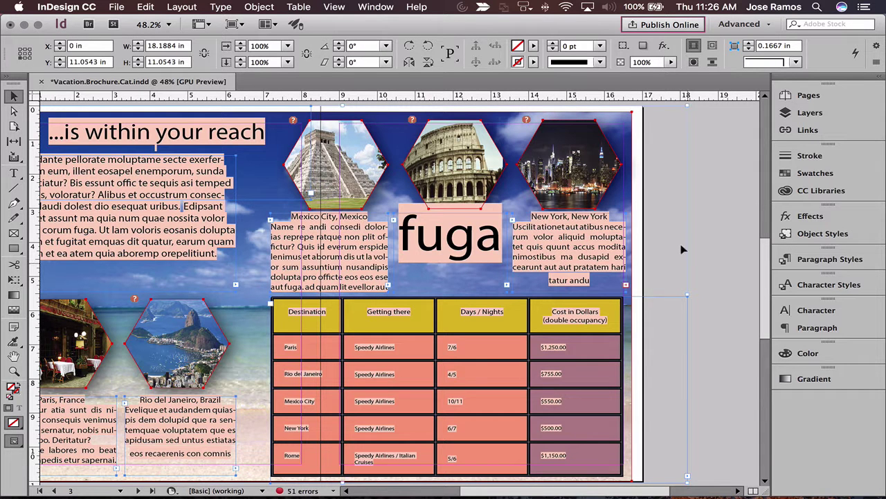
Fill the beach background frame on spread 2-3 proportionally with its image and clear the selection
scroll(697, 268, left, 5)
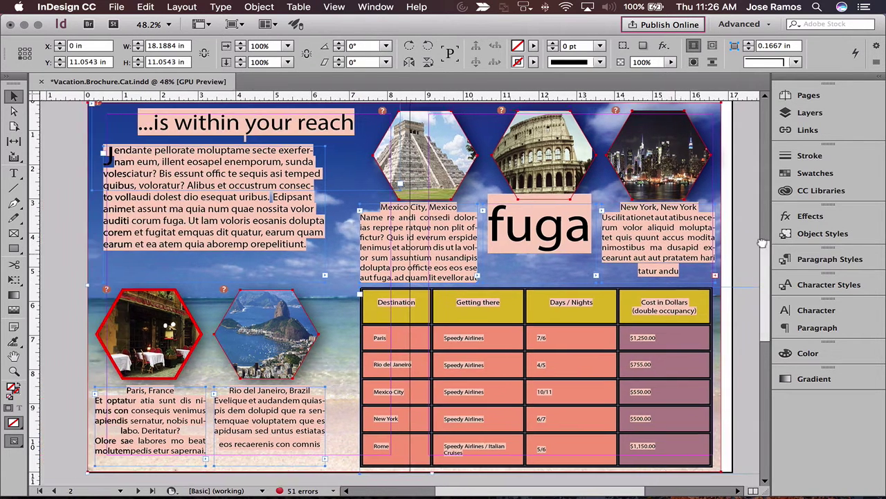
click(692, 138)
click(684, 117)
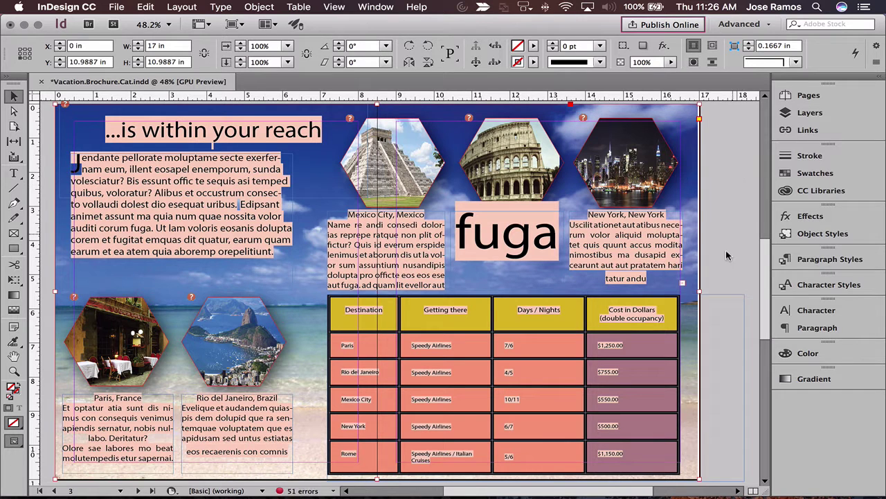
right_click(683, 123)
mouse_move(717, 312)
click(649, 315)
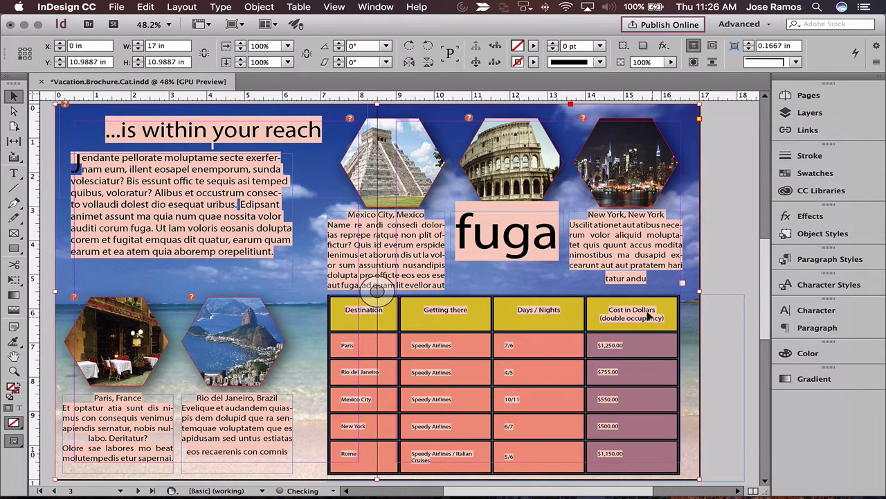
key(super+shift+a)
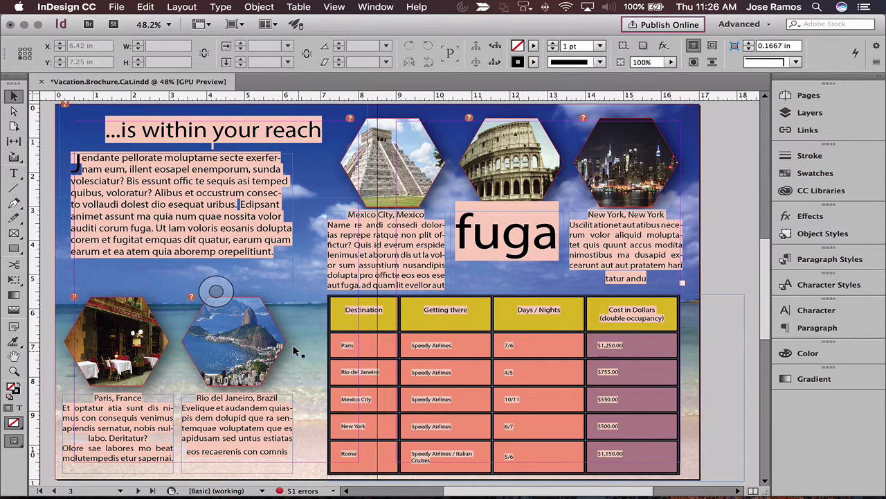
drag(409, 119, 209, 356)
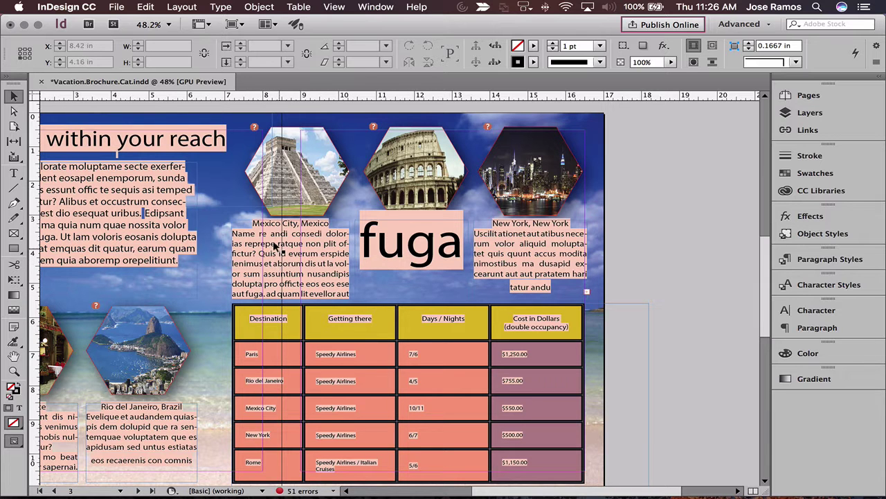
Select the Paris caption text frame on spread 2-3 and show the text threads
drag(247, 251, 343, 244)
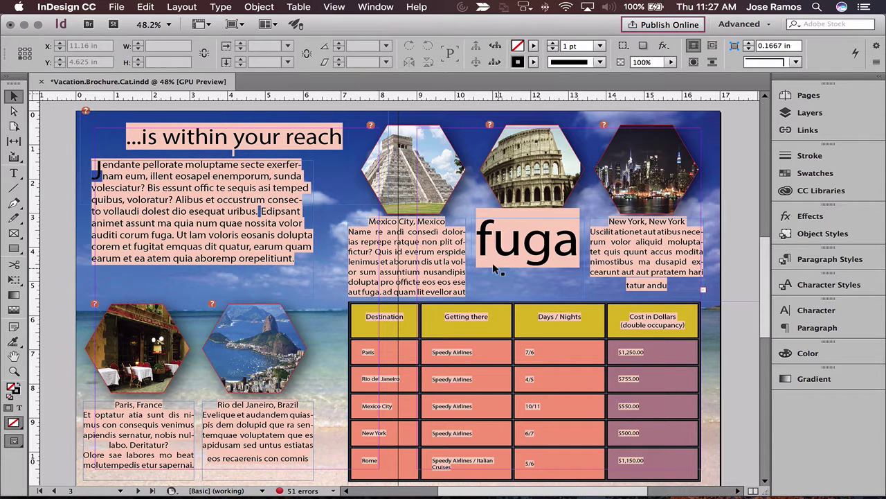
click(176, 419)
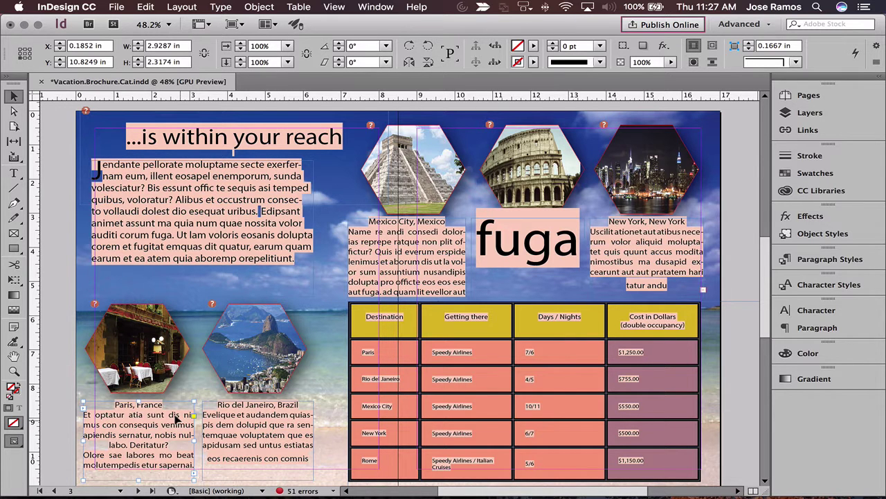
click(333, 6)
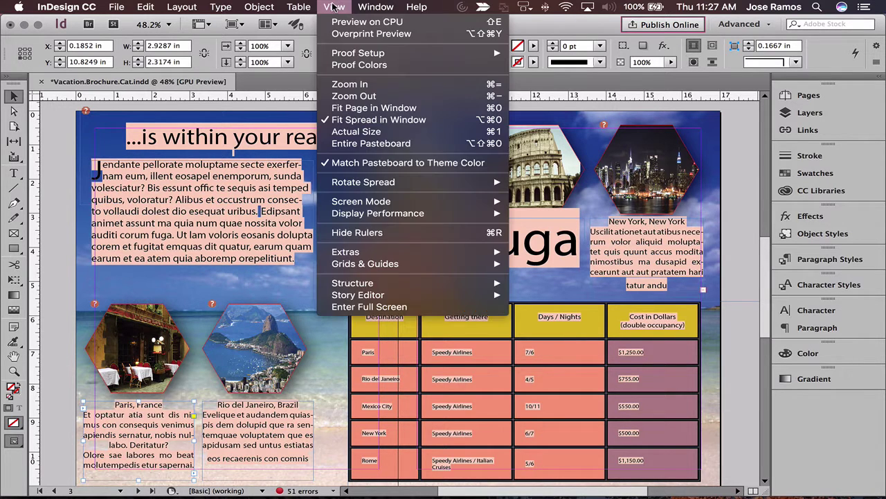
mouse_move(455, 253)
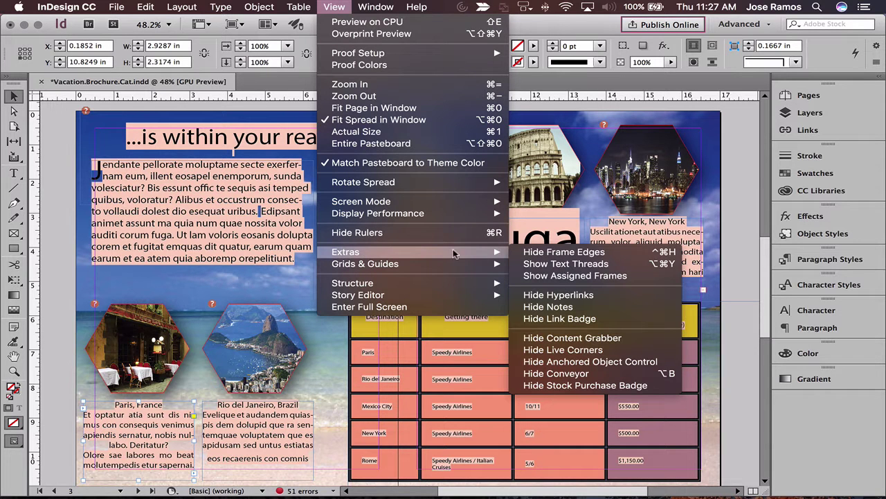
click(564, 263)
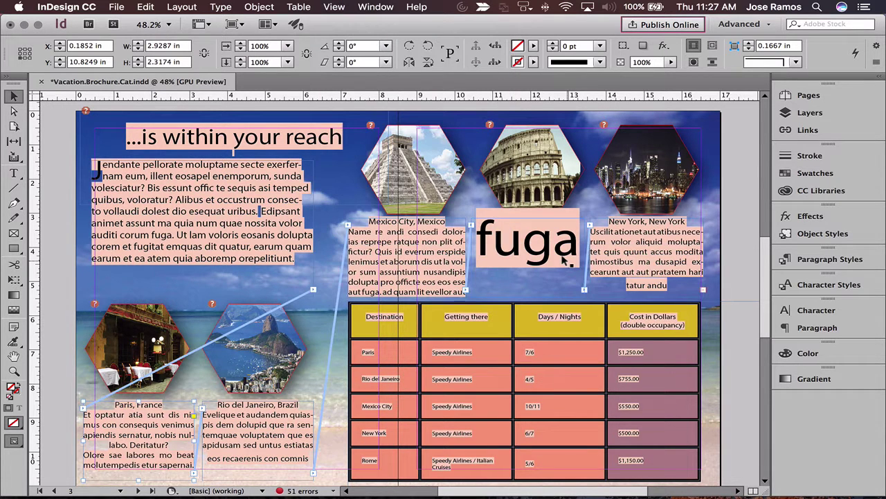
Examine how the New York caption, the price table and the page 4 text frames are threaded, then clear the selection
key(super+minus)
key(super+minus)
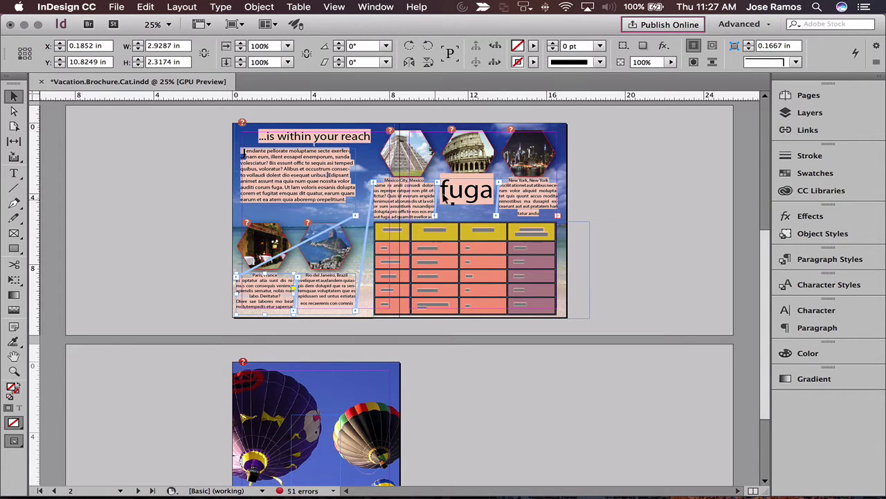
click(536, 204)
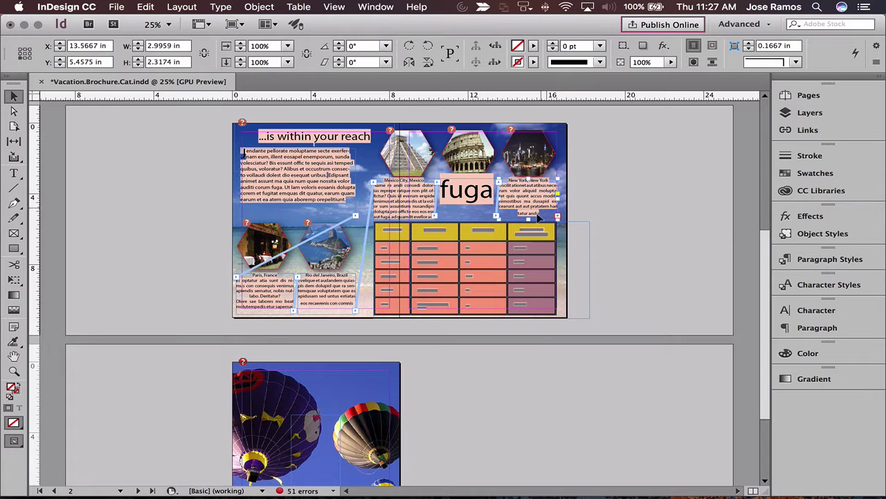
click(540, 238)
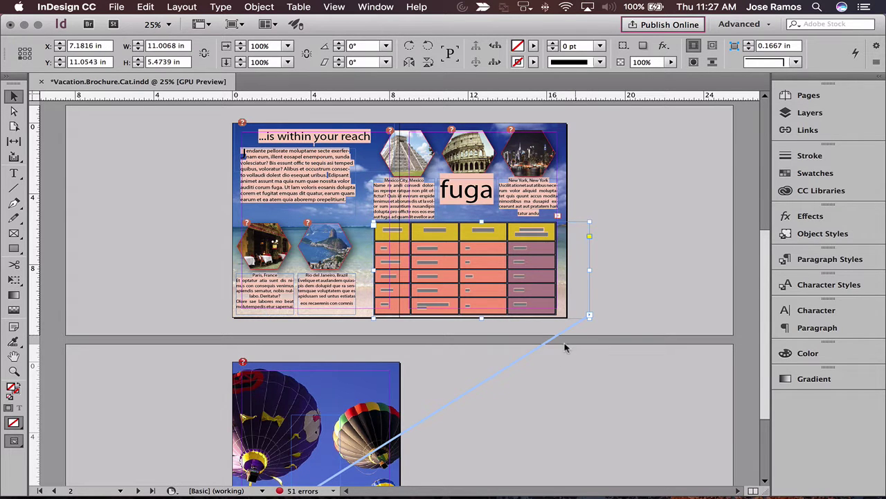
scroll(553, 374, down, 3)
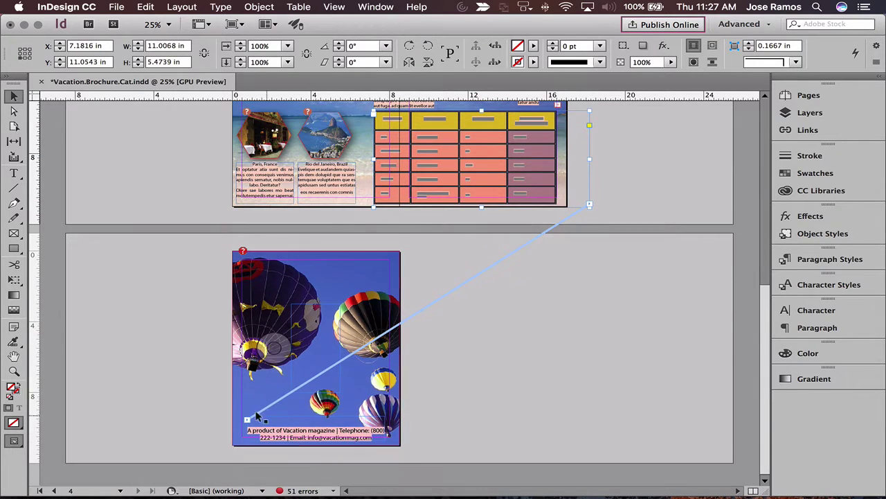
click(308, 340)
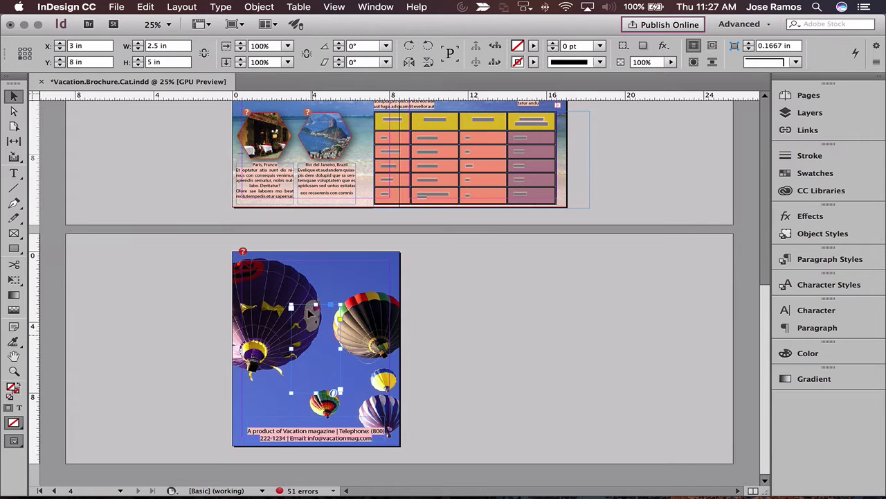
key(super+shift+a)
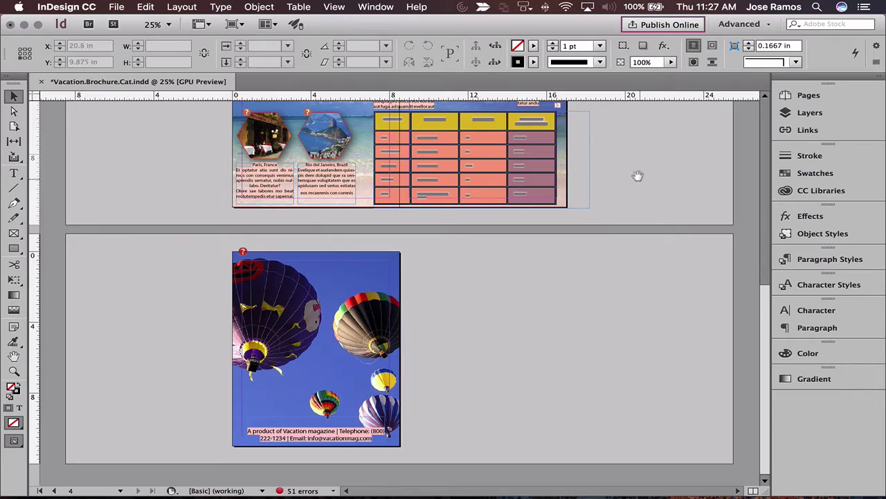
drag(638, 177, 631, 304)
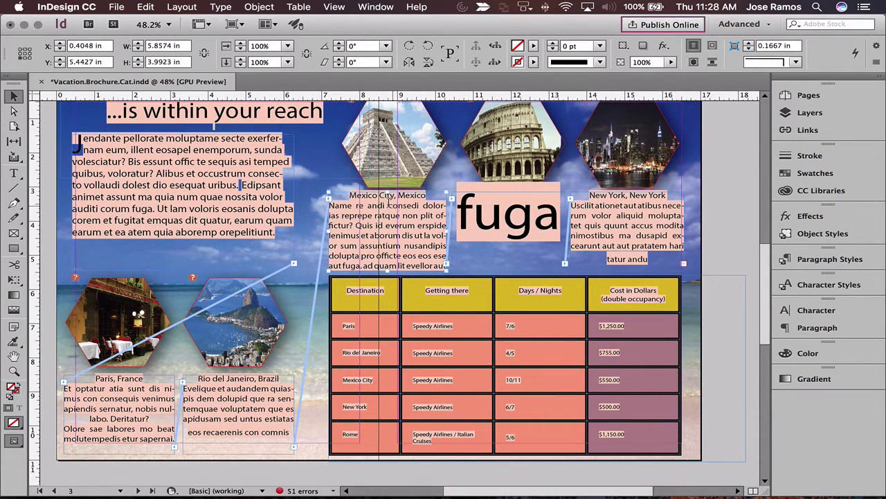
Check which paragraph style is applied to the Mexico City caption and to the oversized "fuga" text
double_click(390, 205)
drag(388, 205, 399, 226)
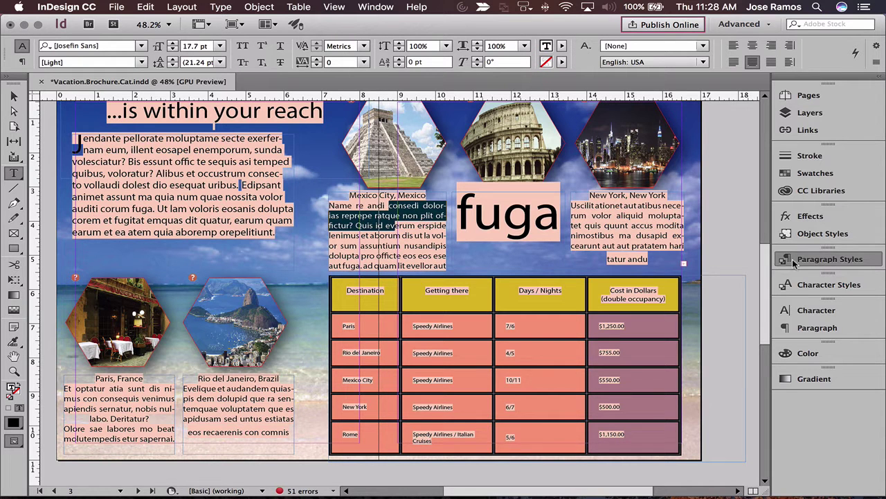
click(796, 259)
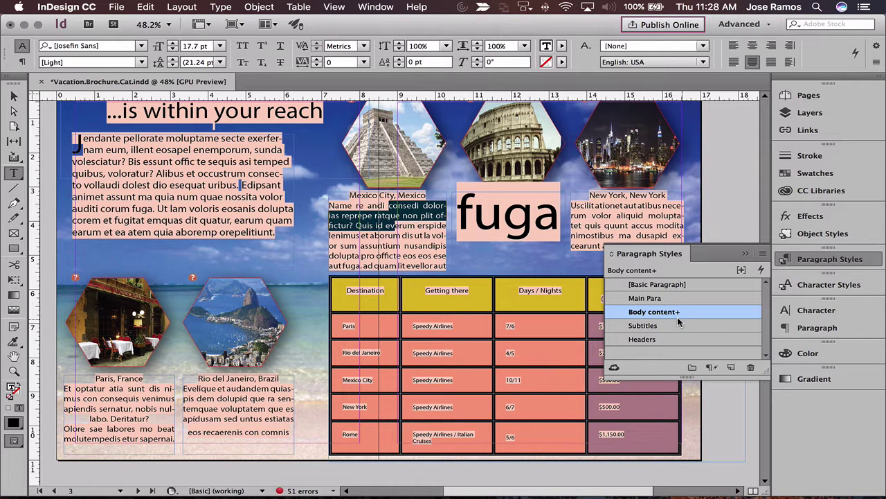
click(504, 213)
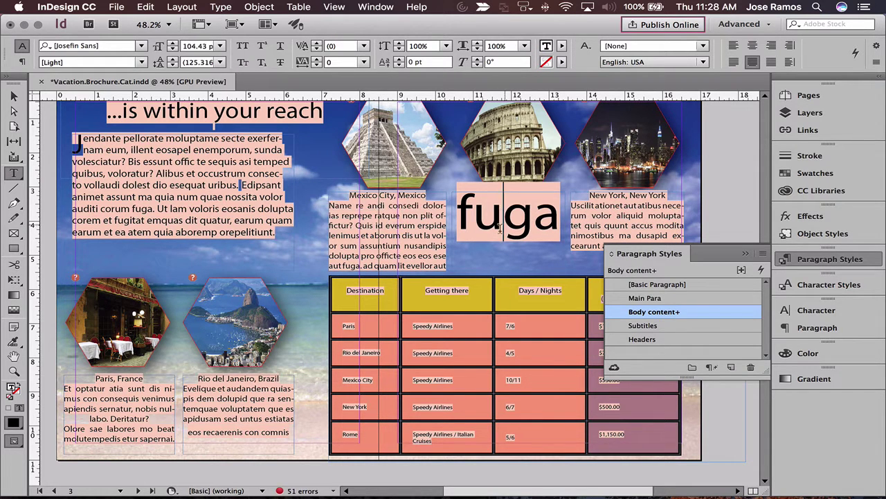
click(813, 261)
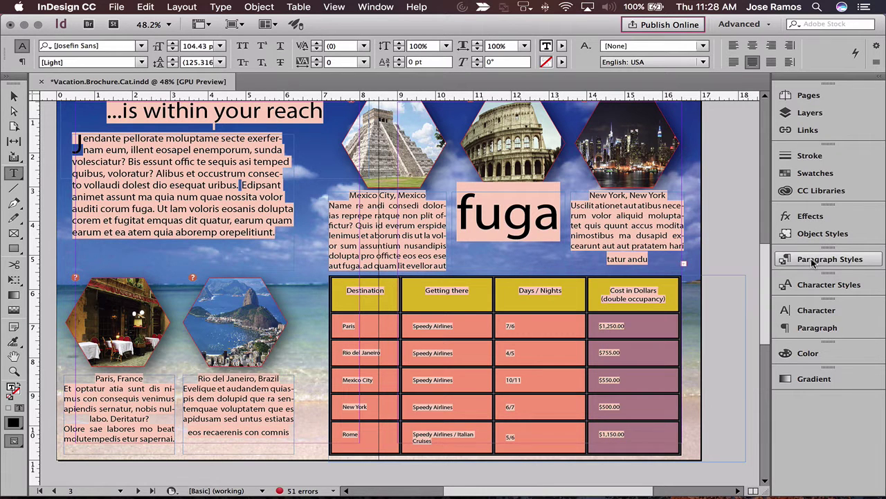
Open the story of the introductory paragraph on spread 2-3 in the Story Editor
click(258, 231)
key(super+alt+q)
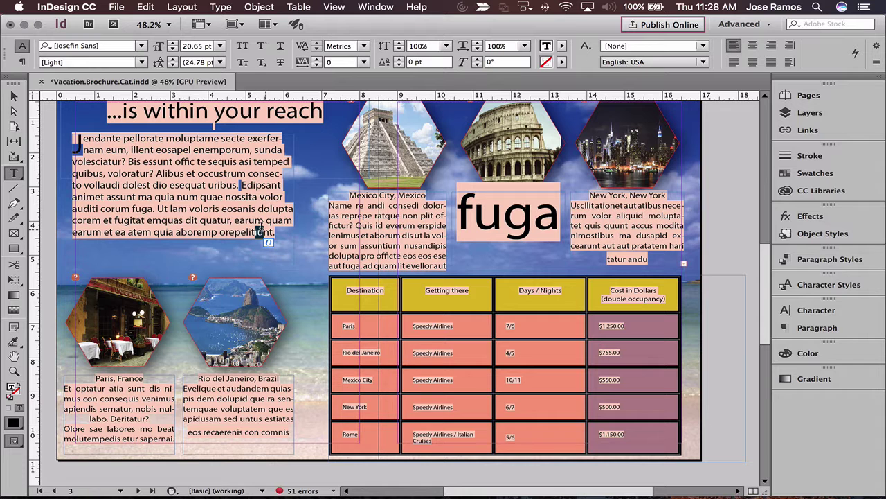
drag(193, 232, 240, 232)
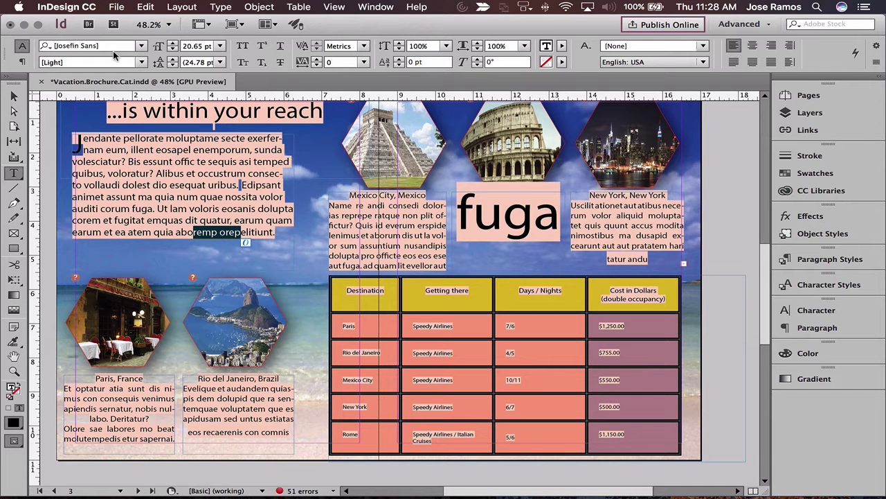
click(144, 7)
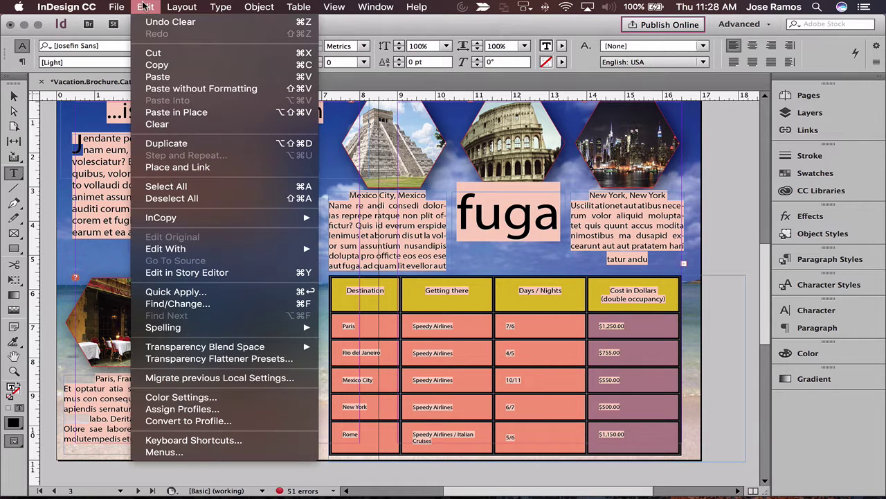
click(194, 272)
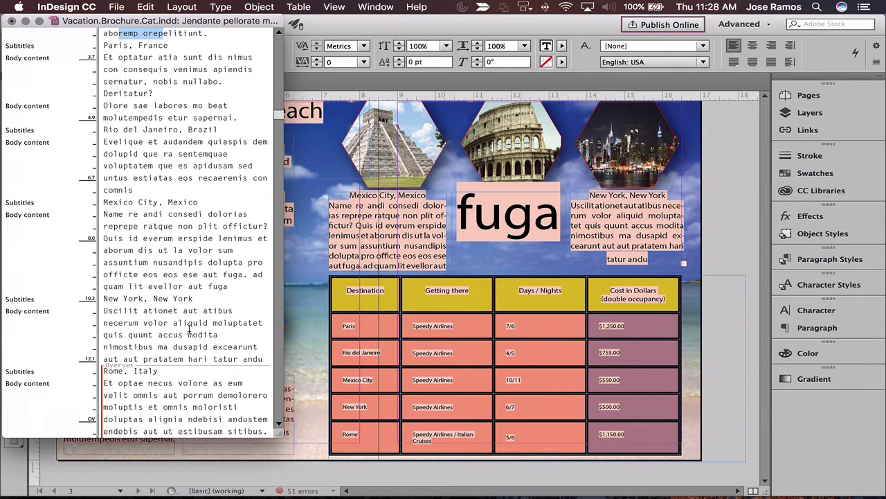
scroll(199, 92, up, 8)
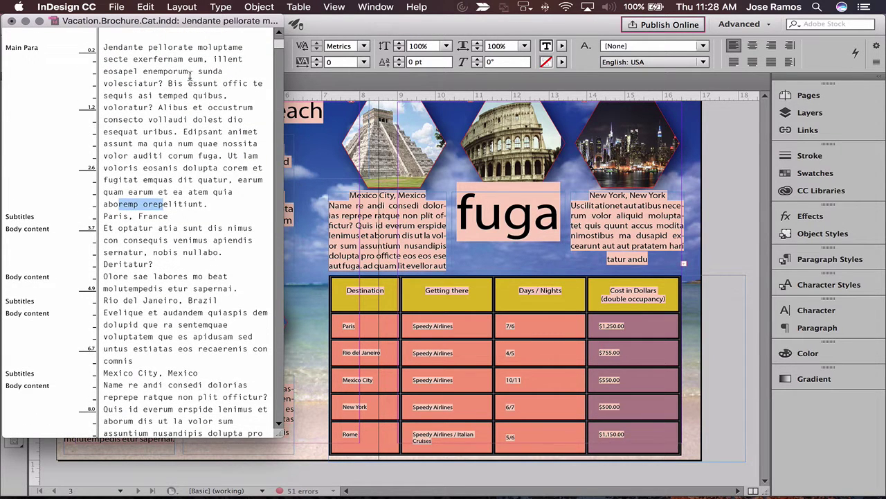
Cut the story text from "Paris, France" through "sitibus.", remove the blank line after the main paragraph, and close the Story Editor
click(179, 216)
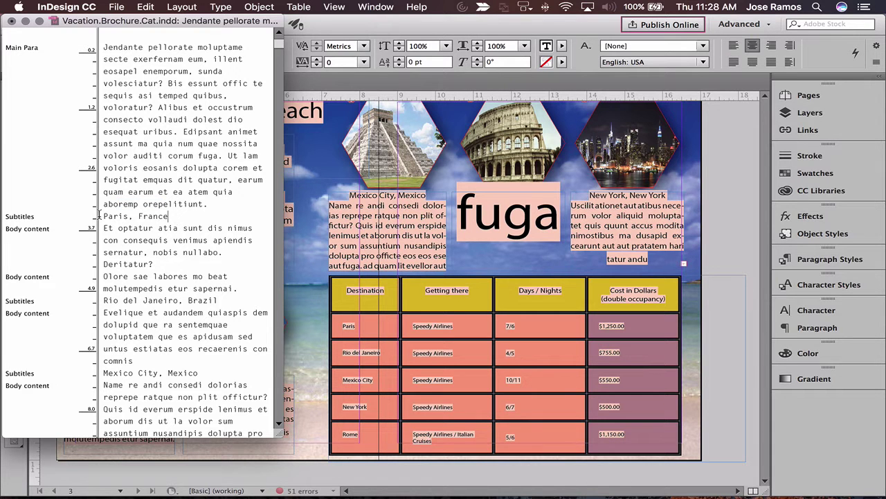
drag(101, 216, 162, 300)
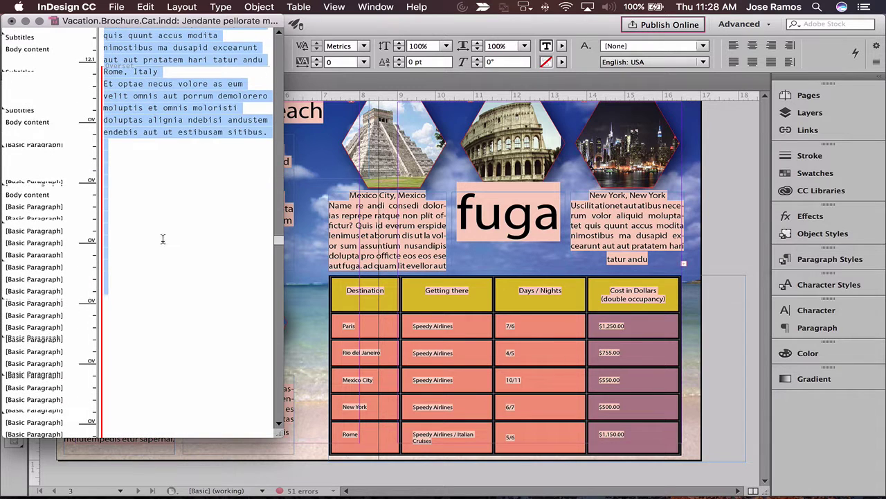
drag(157, 135, 258, 131)
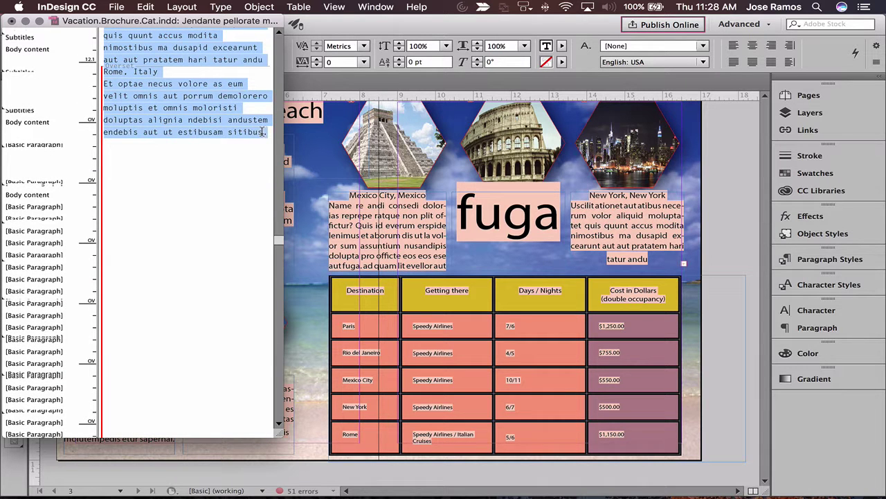
drag(275, 246, 279, 199)
scroll(276, 182, up, 10)
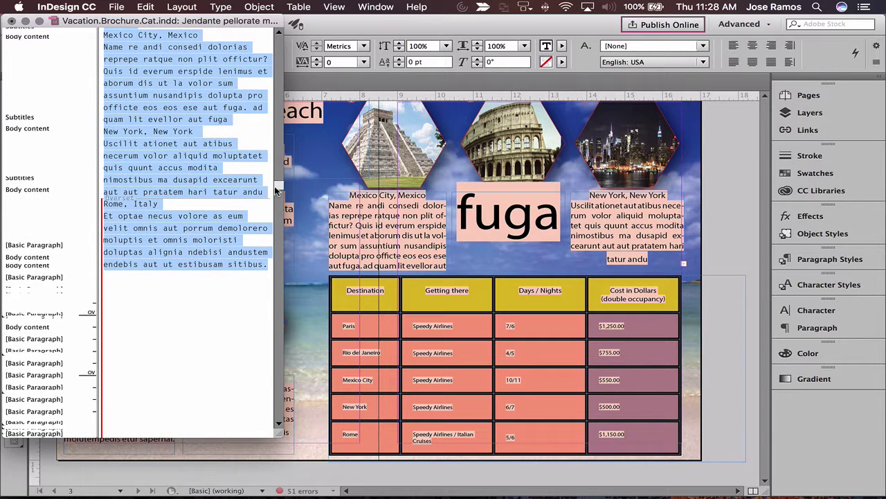
click(144, 6)
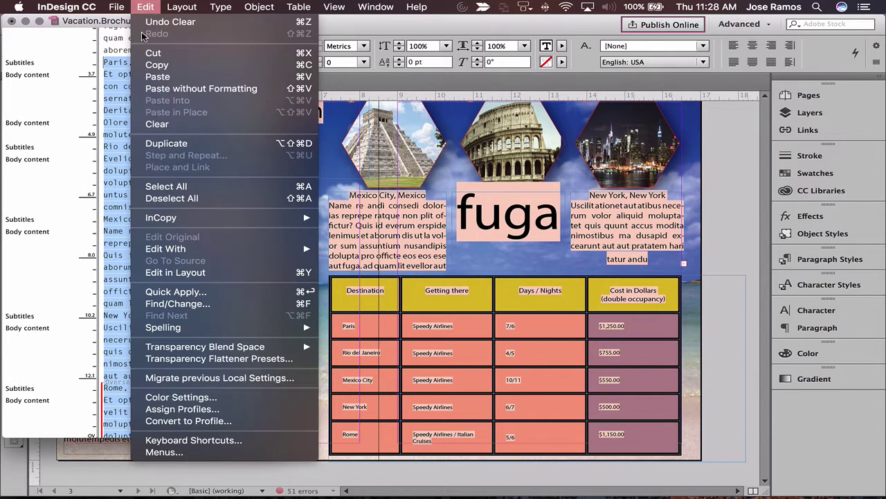
click(152, 57)
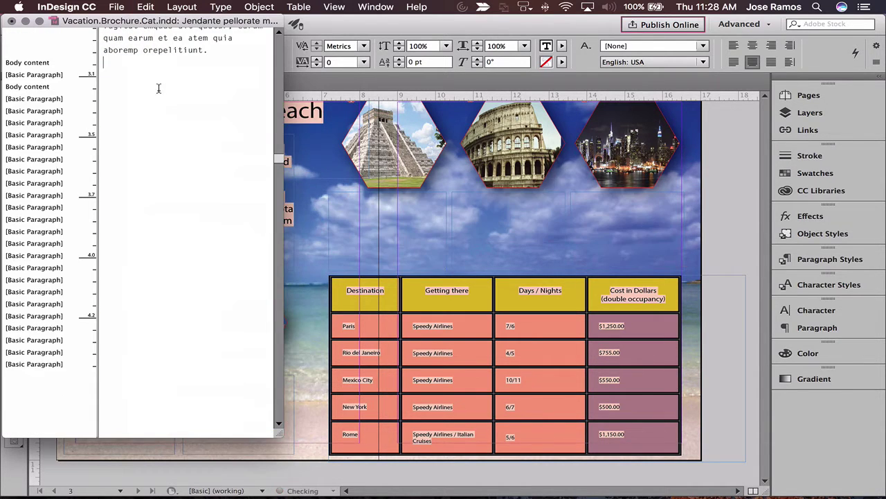
key(BackSpace)
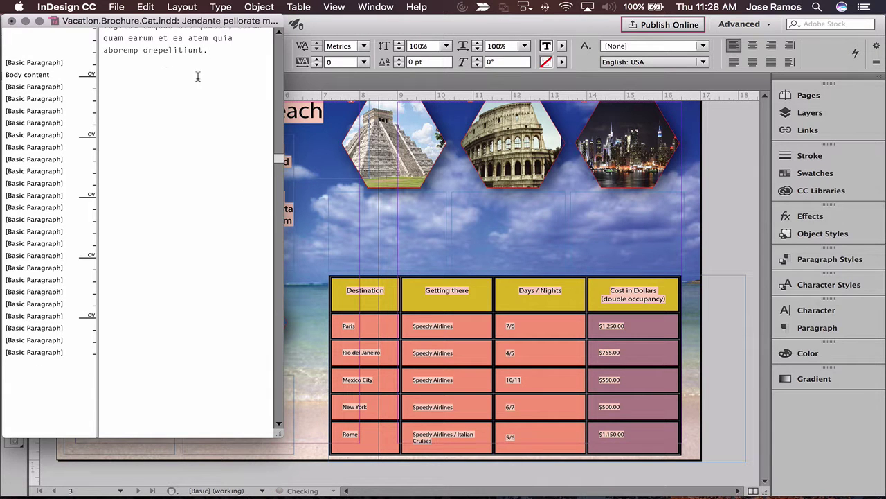
drag(278, 160, 284, 23)
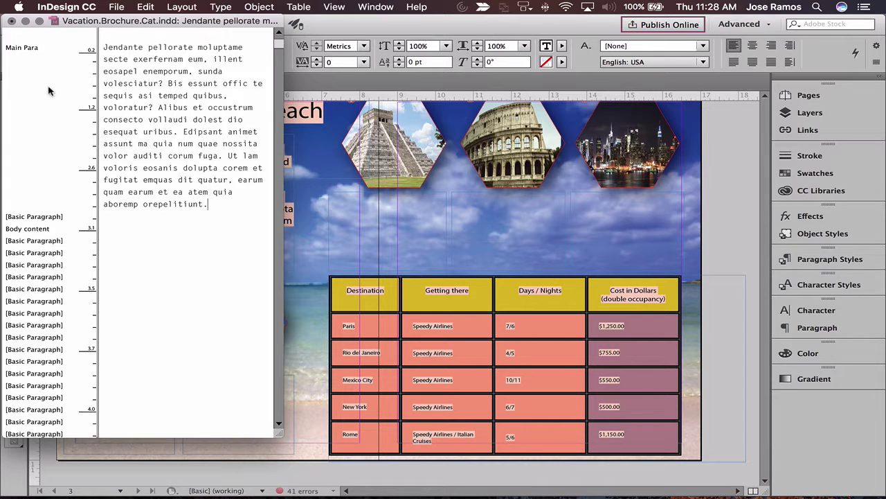
click(10, 21)
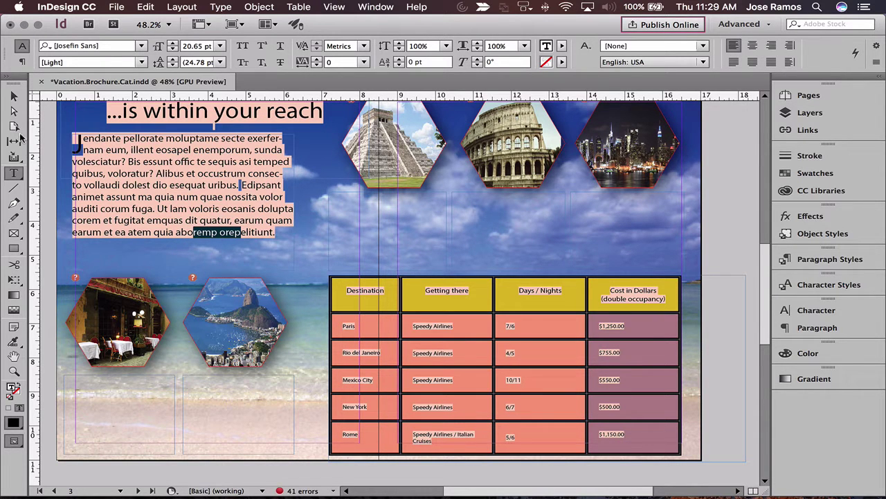
Delete the five empty caption text frames beneath the destination photos on spread 2-3
click(14, 95)
click(125, 395)
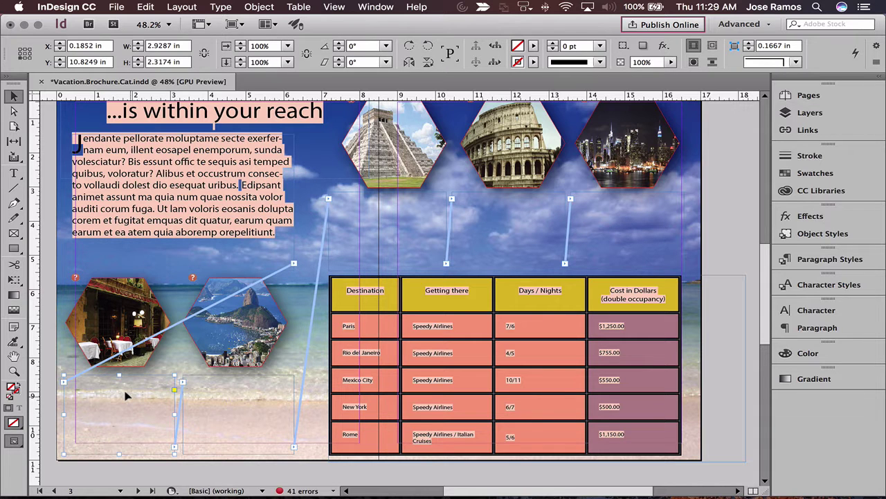
click(211, 403)
click(369, 245)
click(487, 234)
click(489, 232)
key(Delete)
click(630, 221)
key(Delete)
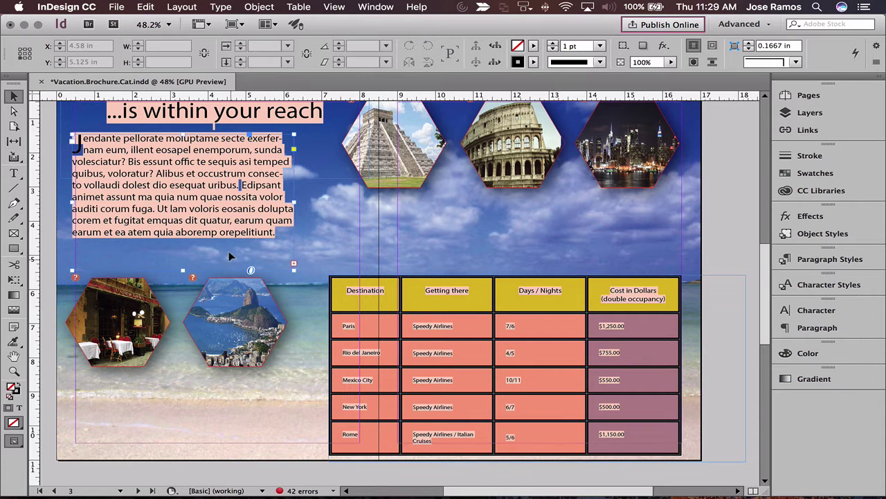
Draw a text frame about 4.3 × 5.6 in on the pasteboard beside page 3
click(240, 230)
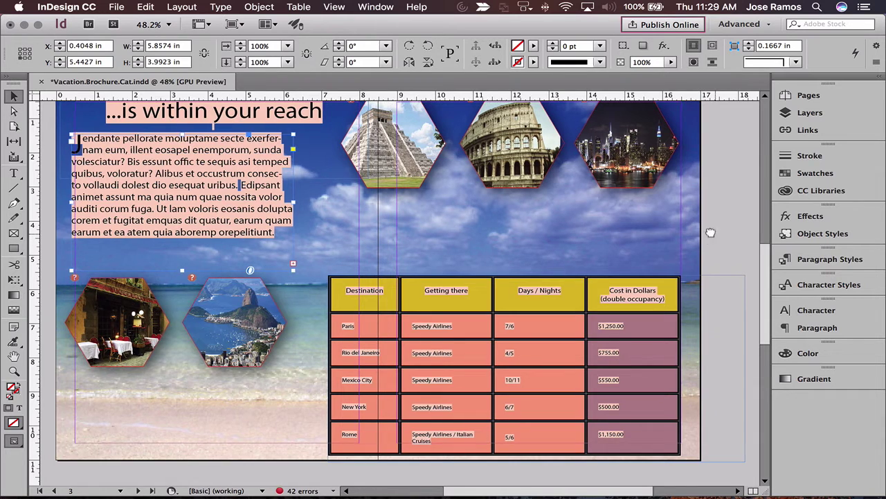
scroll(710, 231, right, 10)
click(502, 225)
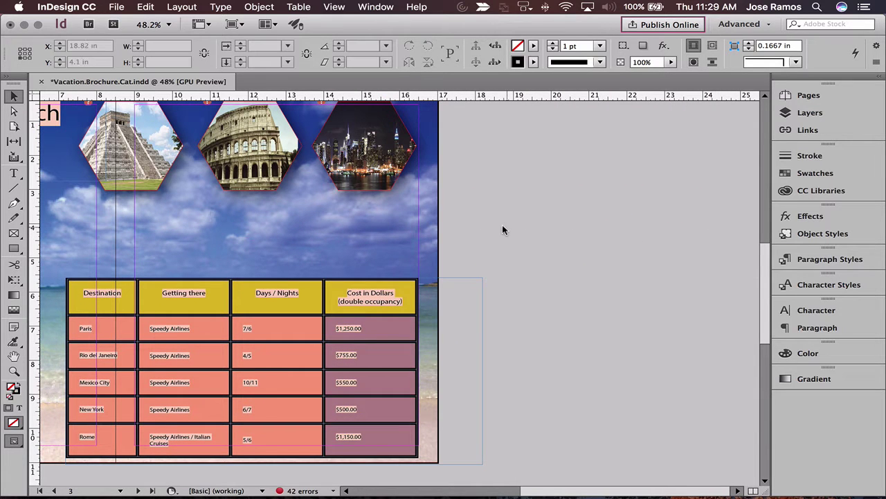
key(t)
drag(524, 142, 685, 333)
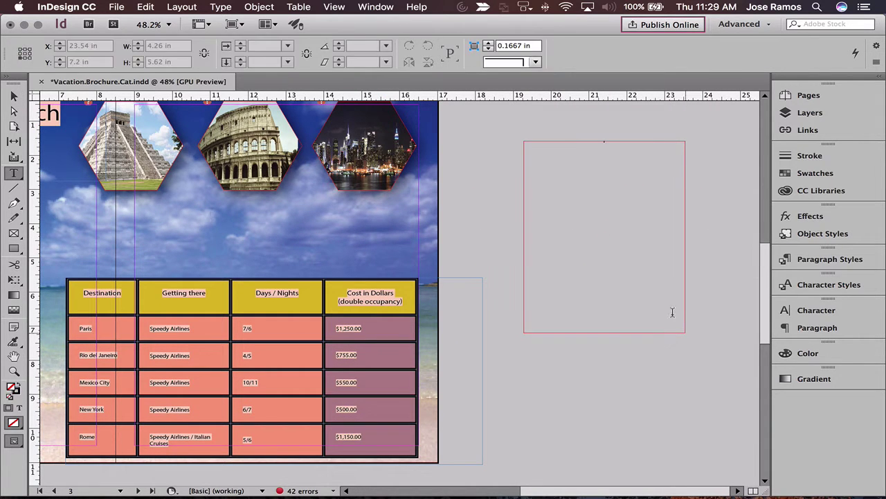
Paste the cut destination captions into the new text frame on the pasteboard beside page 3
key(super+v)
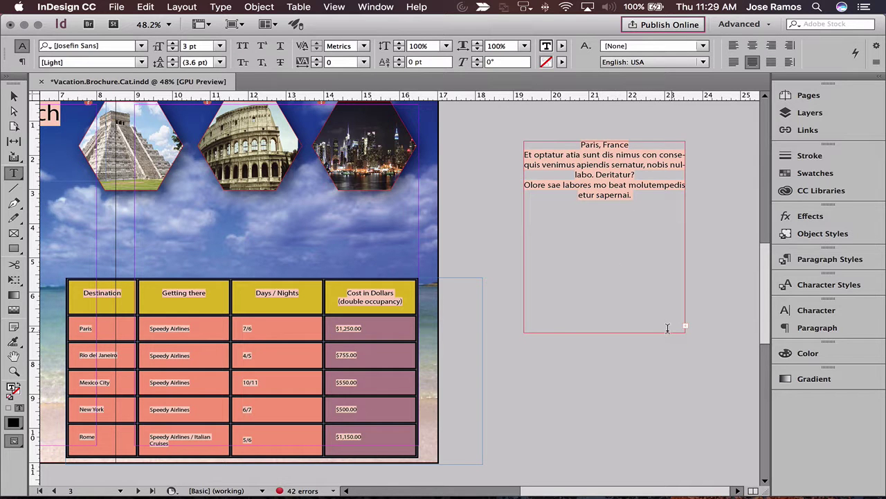
key(Escape)
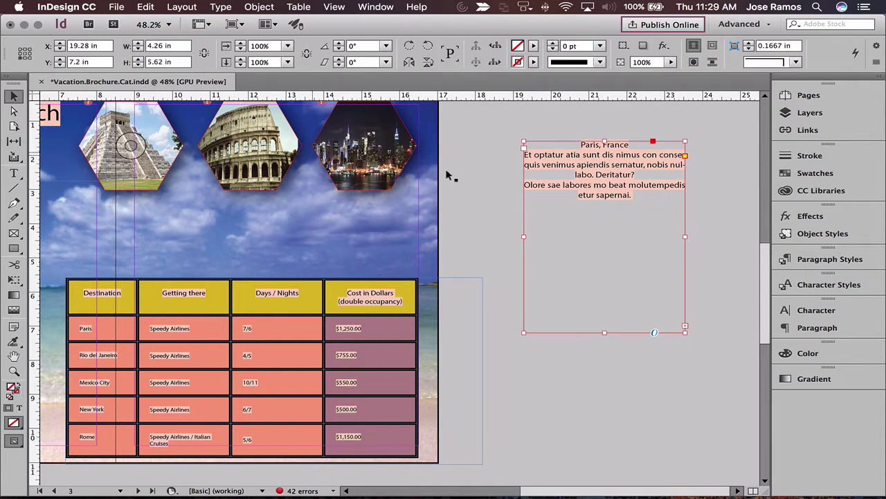
scroll(458, 246, left, 15)
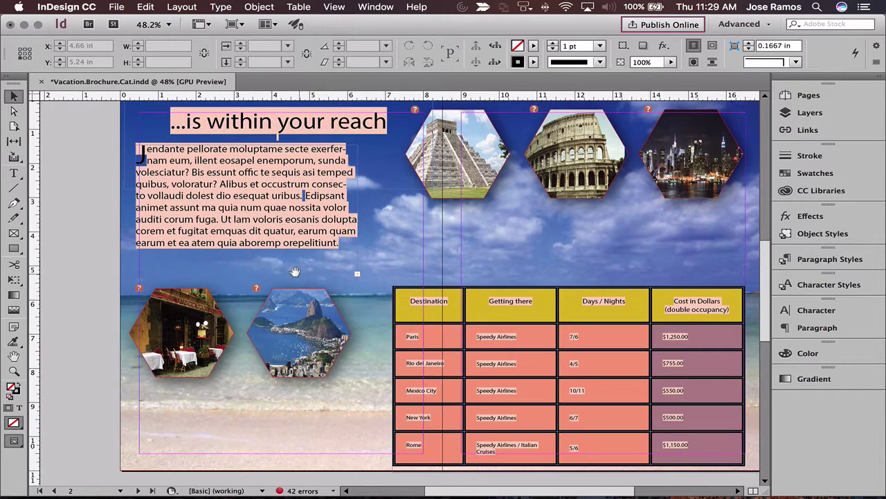
scroll(324, 252, down, 1)
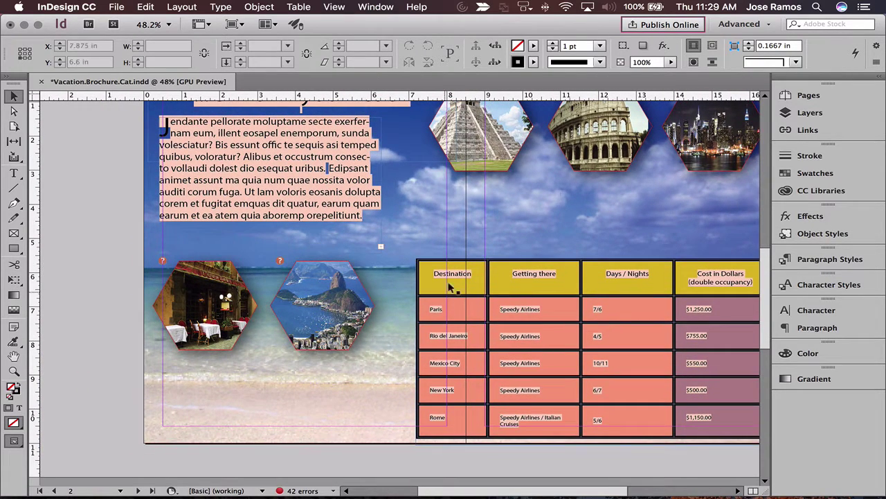
scroll(491, 211, right, 15)
Apply the [Basic Paragraph] paragraph style to all the caption text in the pasteboard frame
double_click(599, 165)
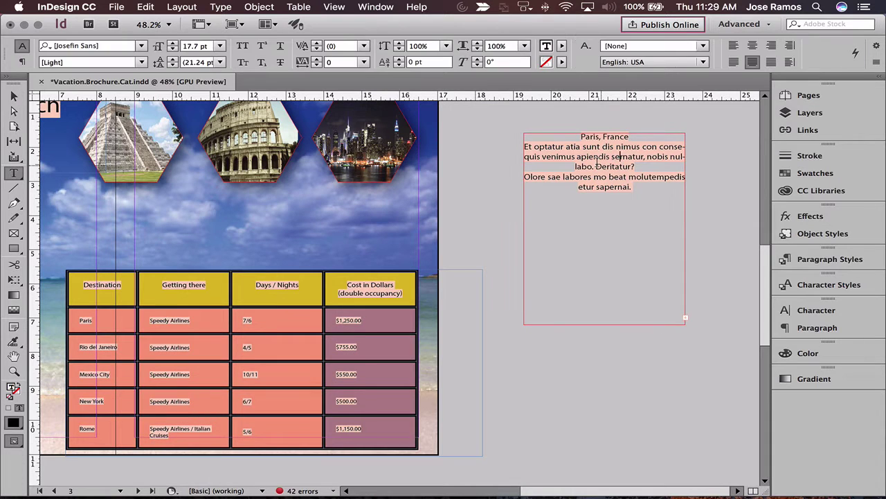
key(super+a)
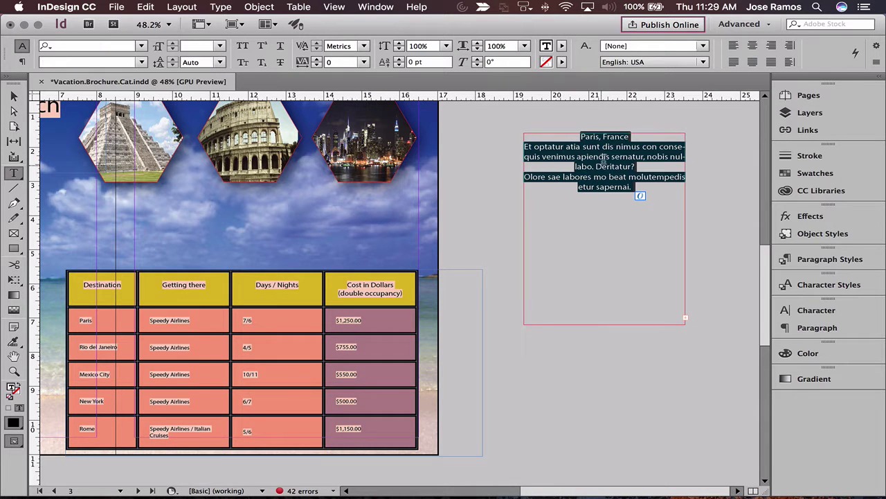
click(796, 261)
click(651, 290)
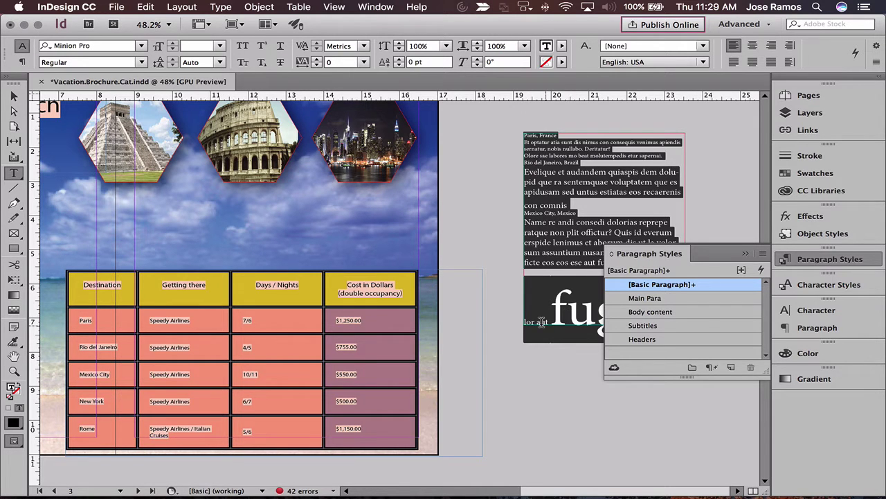
Set the leading of the oversized word "fuga" in the pasteboard captions to Auto
click(550, 307)
double_click(550, 307)
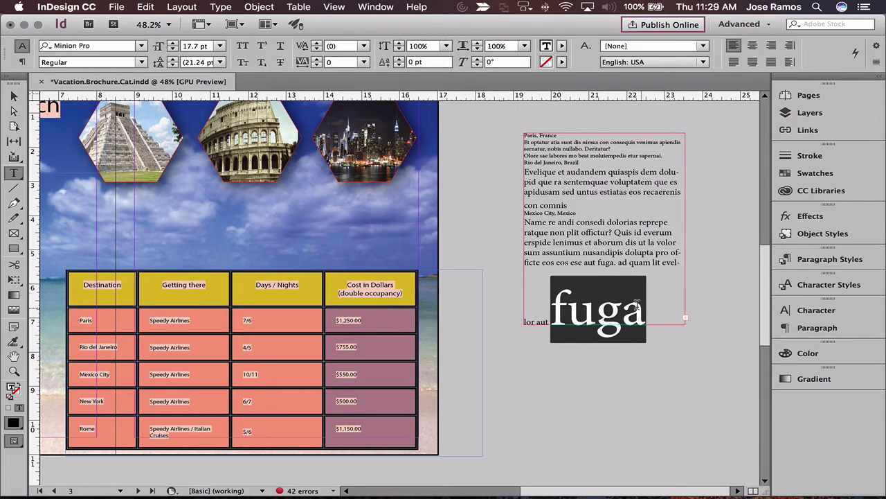
click(218, 62)
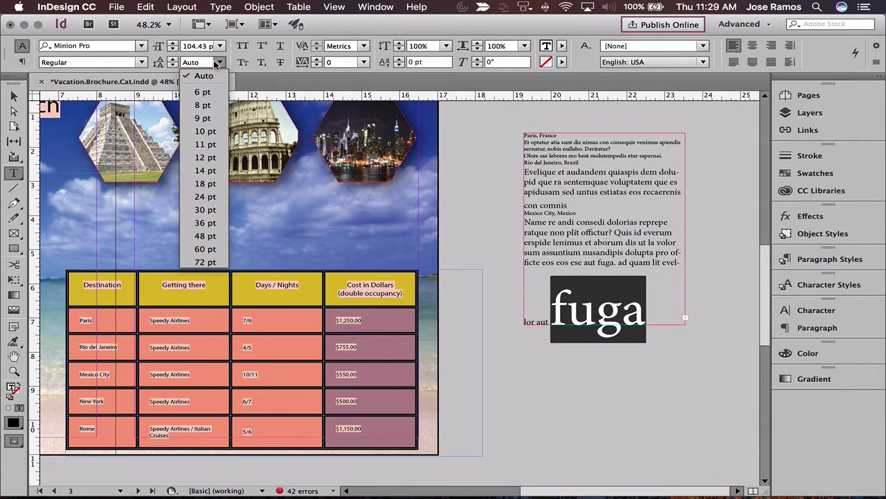
click(201, 74)
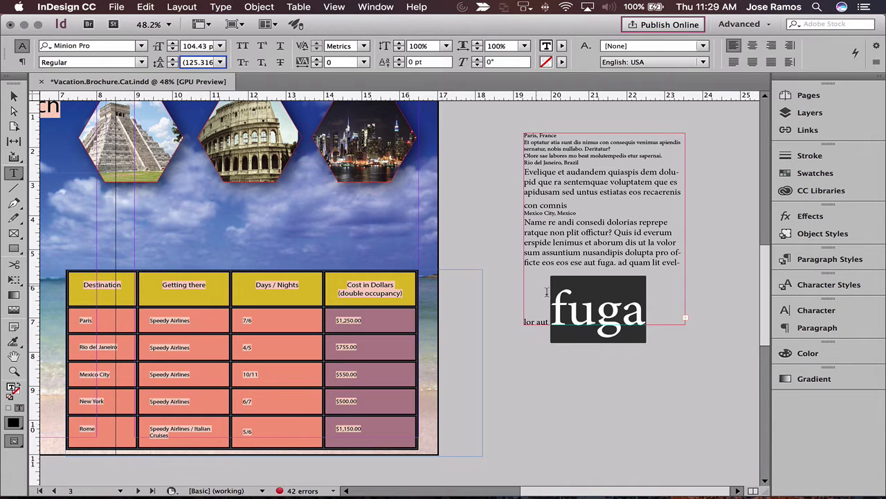
click(546, 316)
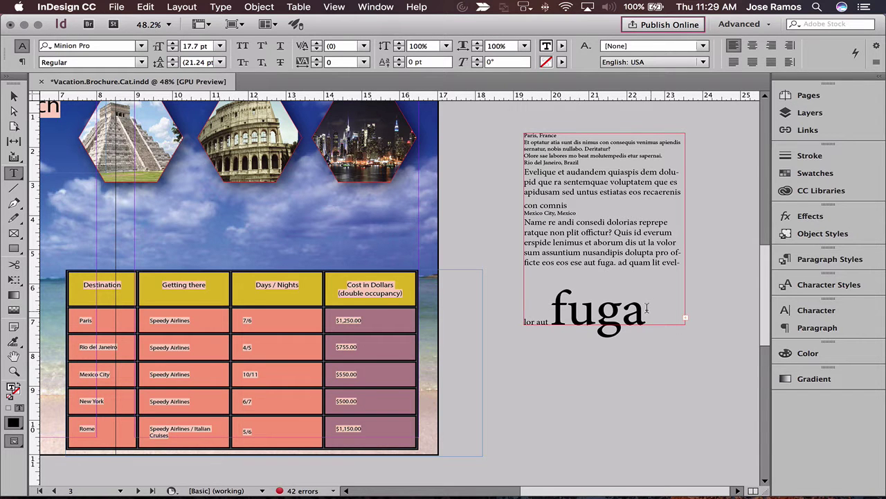
Enlarge the pasteboard caption frame to about 4.3 × 7 in and shift it slightly
key(Escape)
drag(604, 324, 601, 353)
double_click(600, 351)
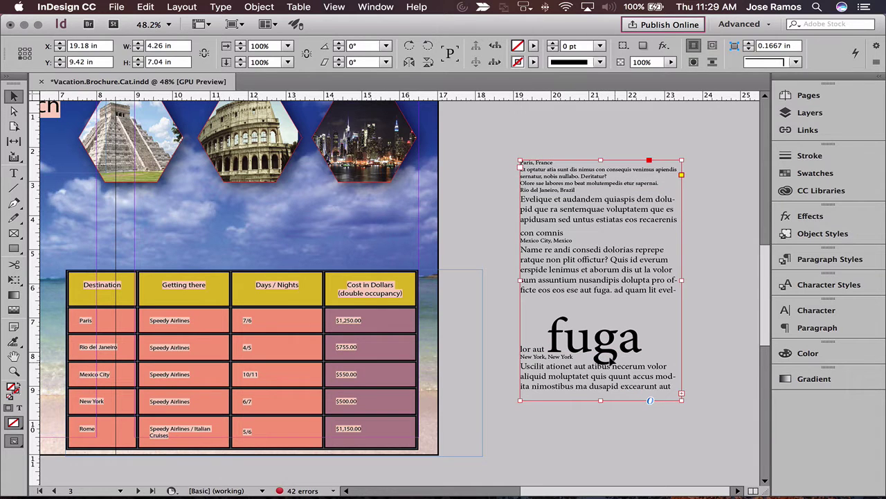
Set the font size of all the caption text in the pasteboard frame to 12 pt
double_click(654, 376)
drag(673, 388, 477, 316)
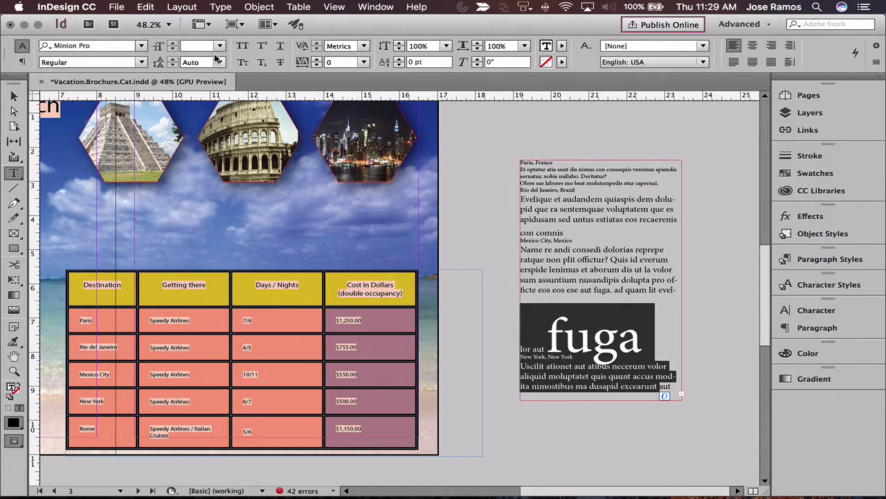
drag(585, 289, 554, 286)
click(563, 289)
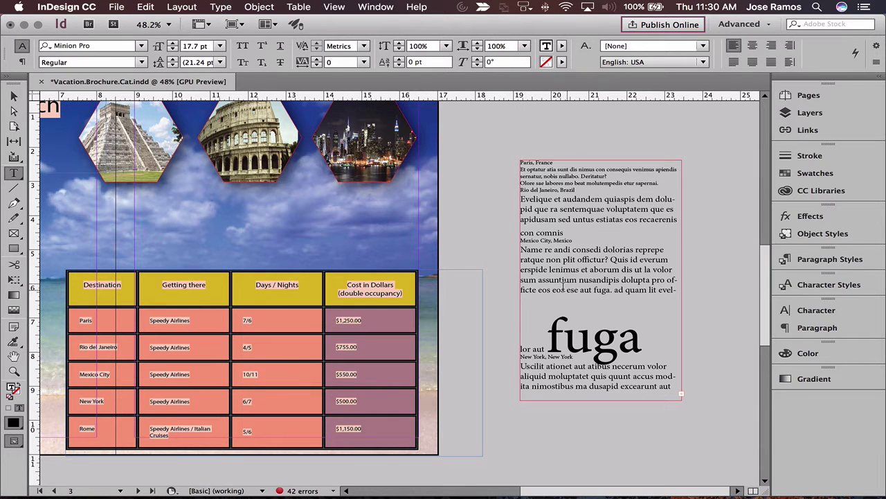
key(super+a)
click(205, 46)
key(Return)
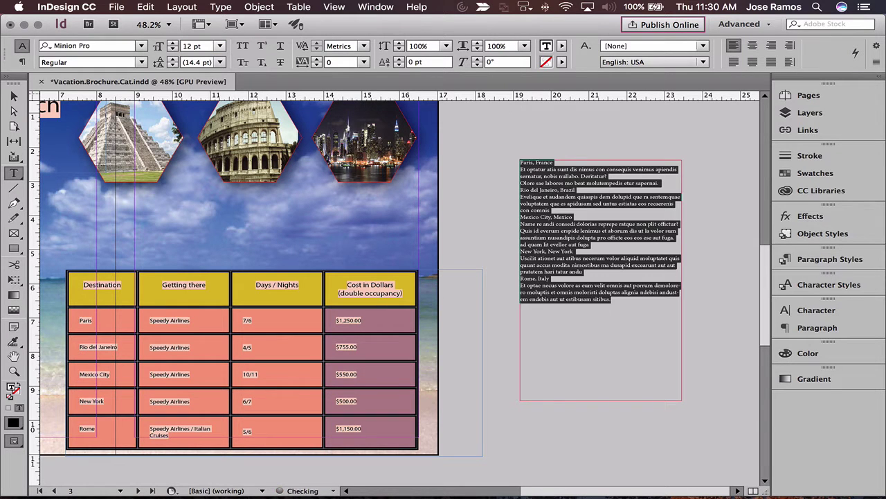
click(597, 244)
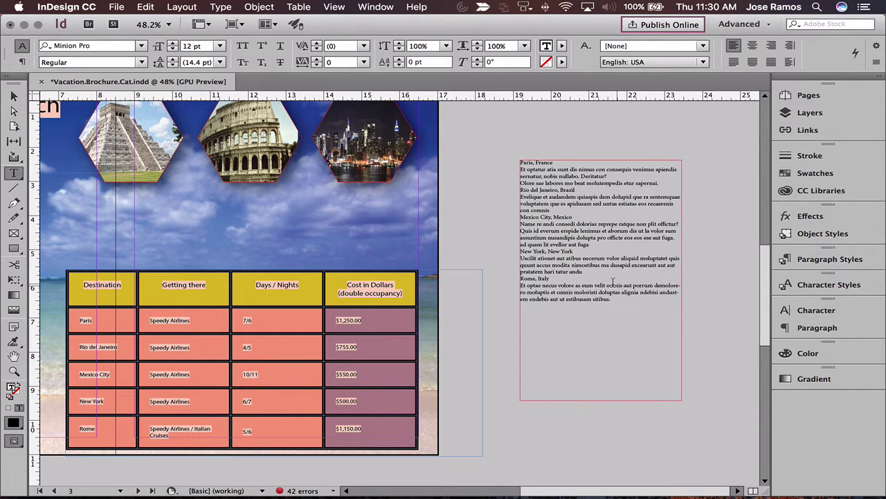
Set the leading of all the caption text in the pasteboard frame to Auto
key(super+a)
click(220, 61)
click(199, 72)
click(590, 310)
click(14, 94)
click(567, 229)
Apply the Body content paragraph style to all the caption text in the pasteboard frame
double_click(615, 306)
key(super+a)
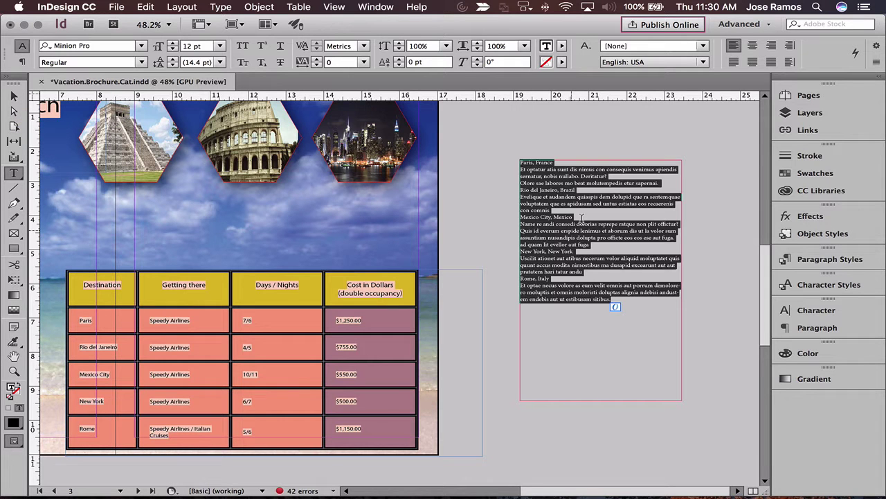
click(842, 257)
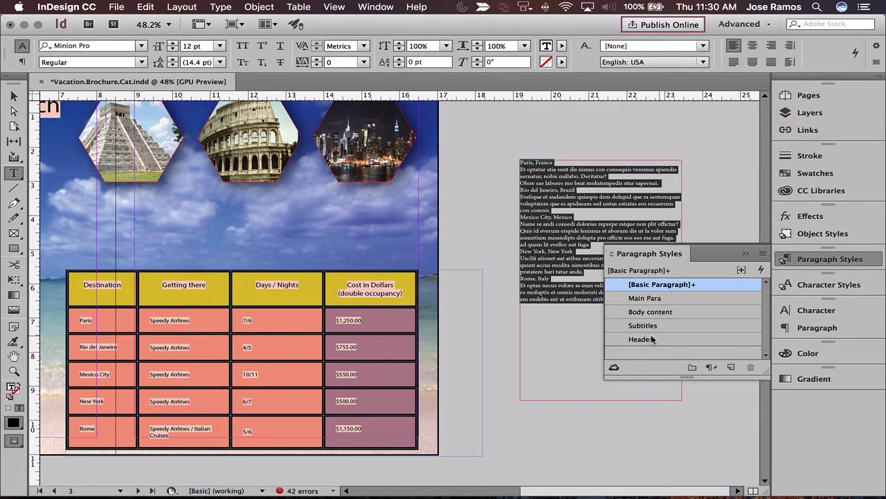
click(651, 313)
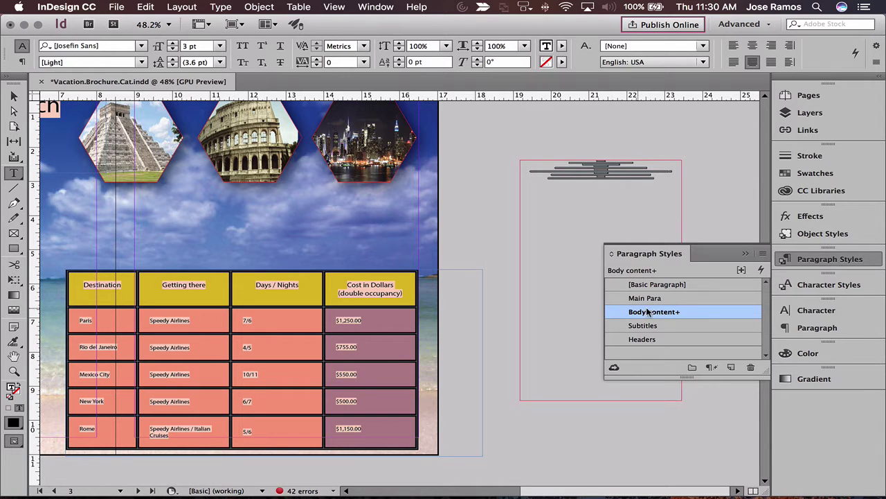
Redefine the Body content paragraph style with Minion Pro Regular at 12 pt and finish editing the caption text
right_click(657, 313)
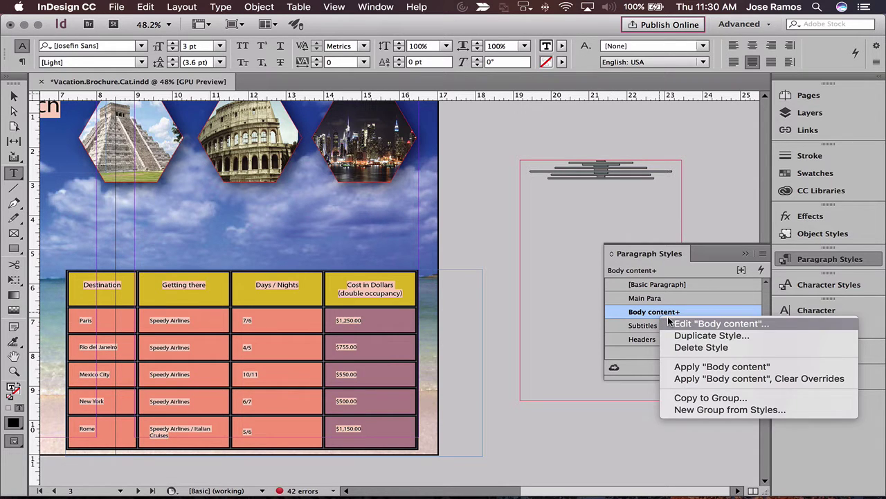
click(668, 320)
click(237, 101)
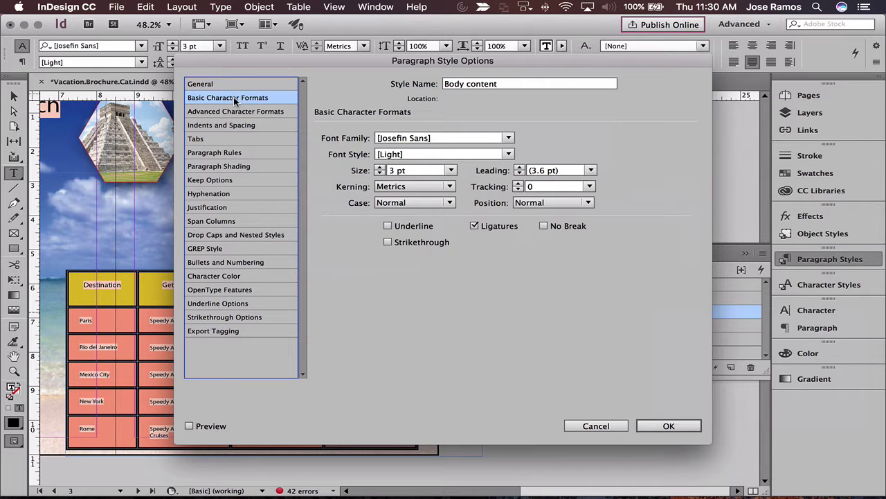
click(454, 138)
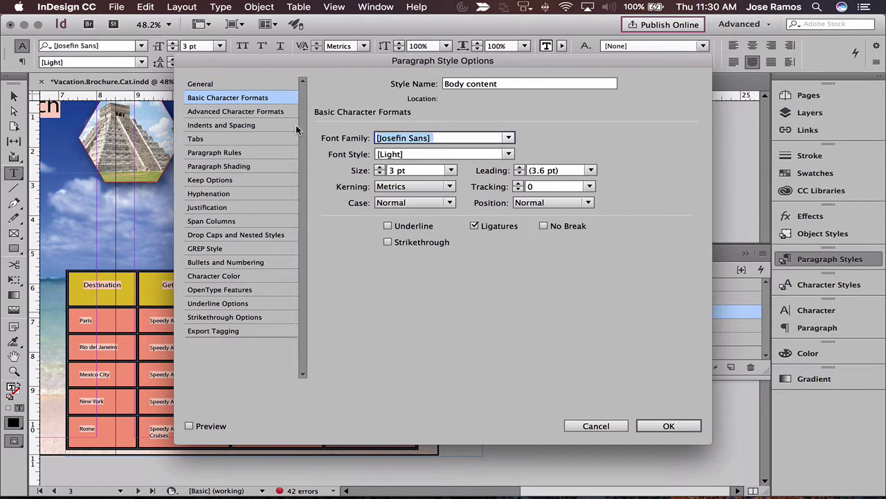
text(Minion Pro)
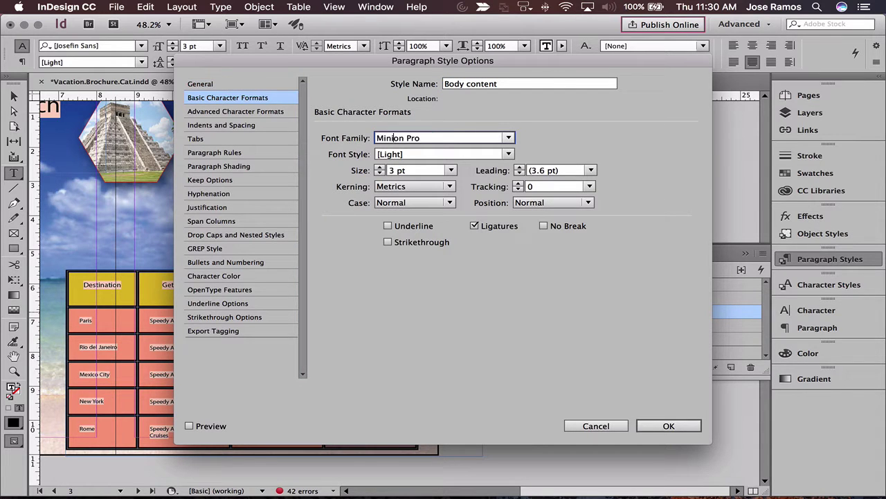
key(Tab)
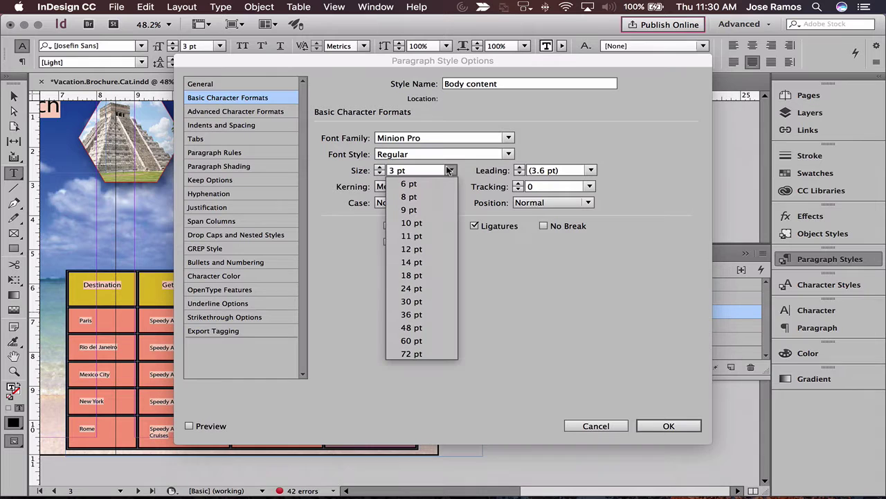
click(430, 246)
click(661, 425)
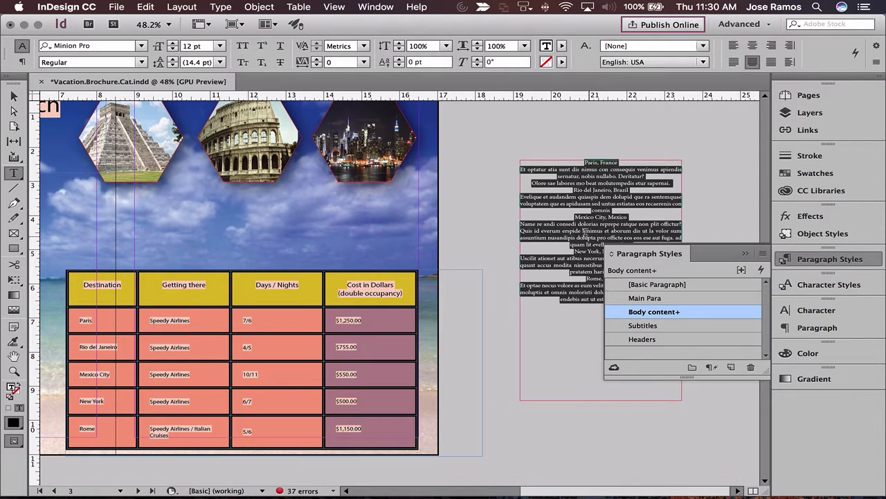
click(601, 351)
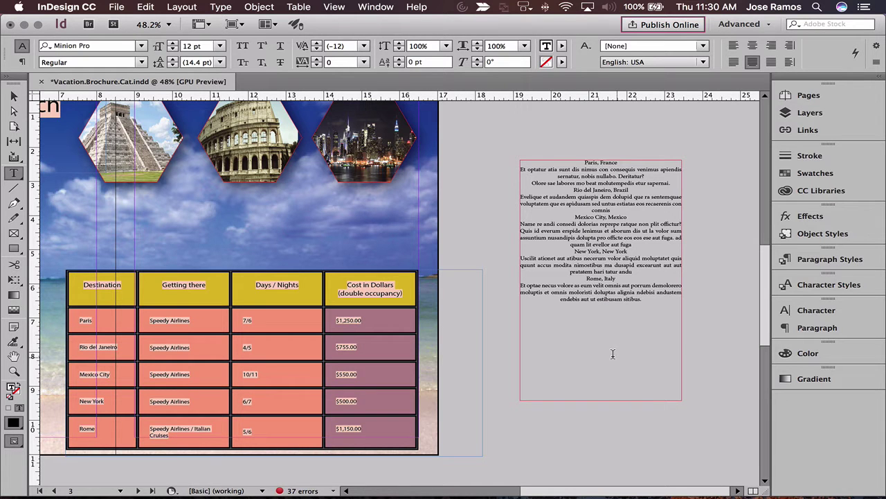
click(14, 96)
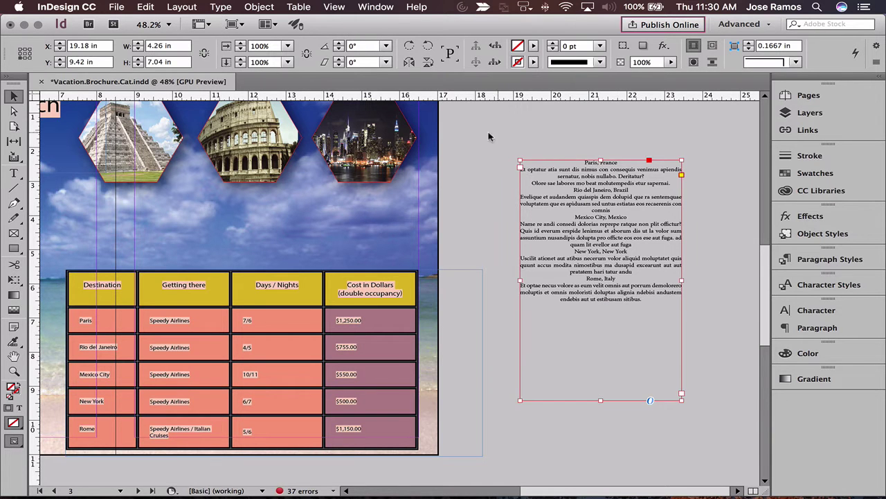
Open the story of the main paragraph on page 2 in the Story Editor
scroll(493, 130, left, 10)
double_click(362, 240)
drag(389, 252, 403, 253)
key(super+y)
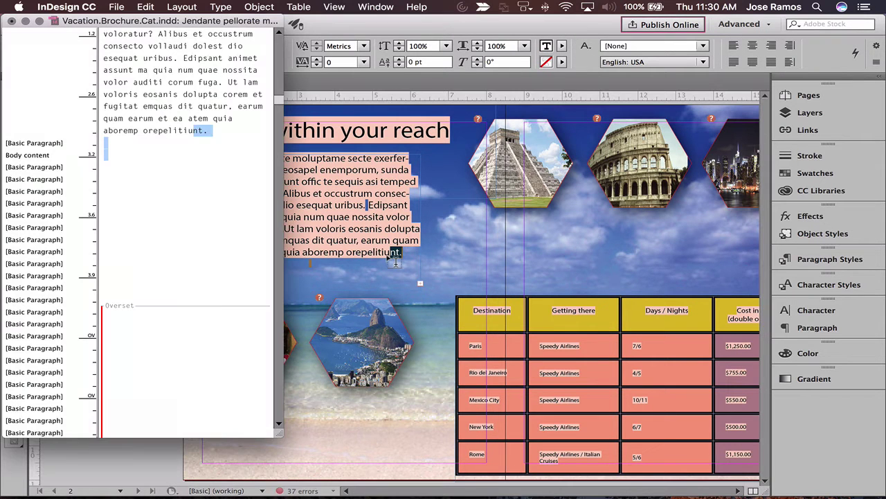
Delete all empty paragraphs after "orepelitiunt." in the main story and show hidden characters
drag(120, 400, 105, 146)
key(BackSpace)
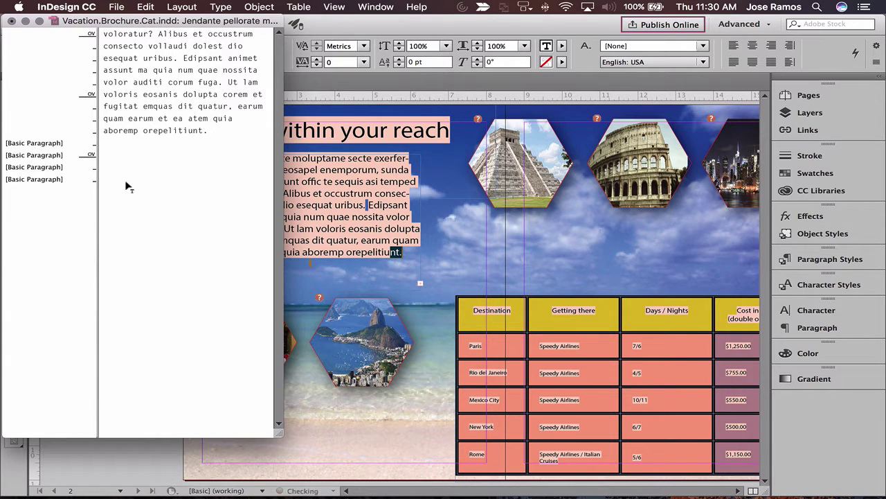
drag(118, 244, 90, 136)
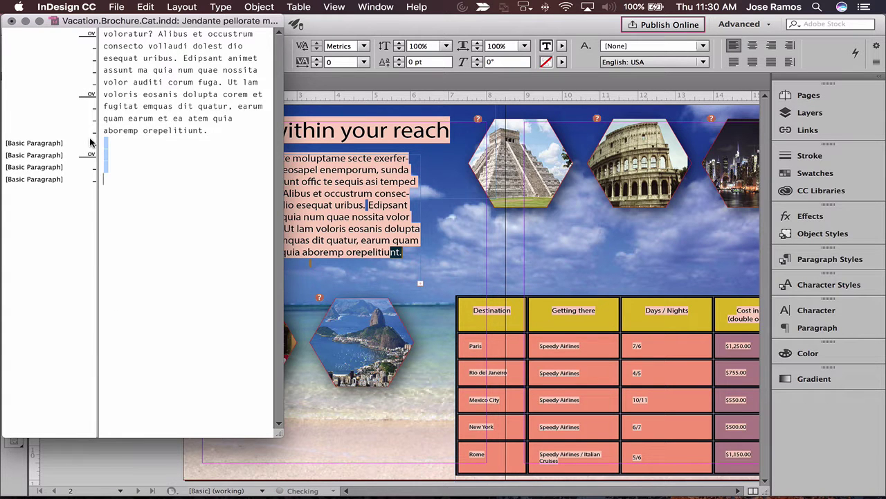
key(BackSpace)
key(BackSpace)
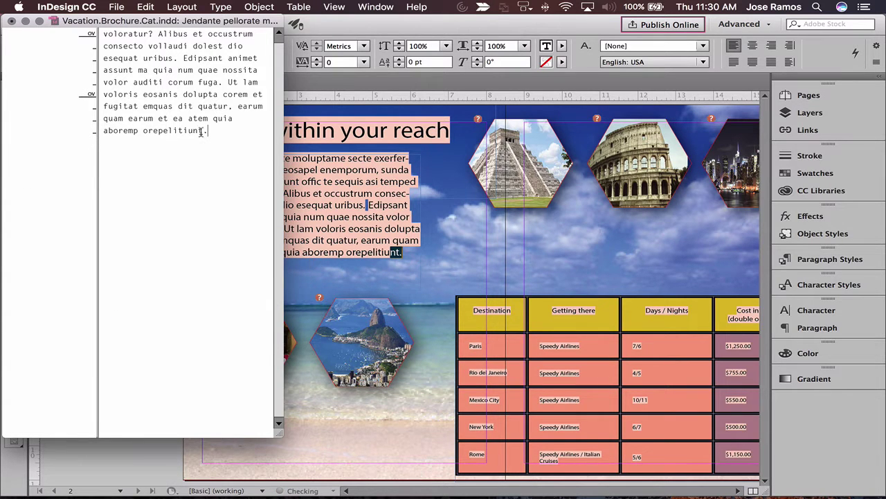
click(212, 8)
click(281, 392)
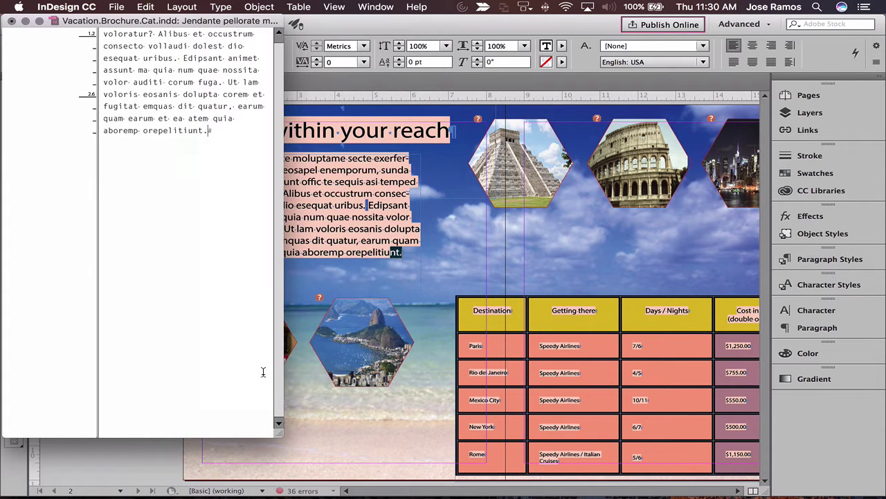
Try adding paragraph breaks after "orepelitiunt.", remove them again, and close the Story Editor
key(Return)
key(Return)
key(Return)
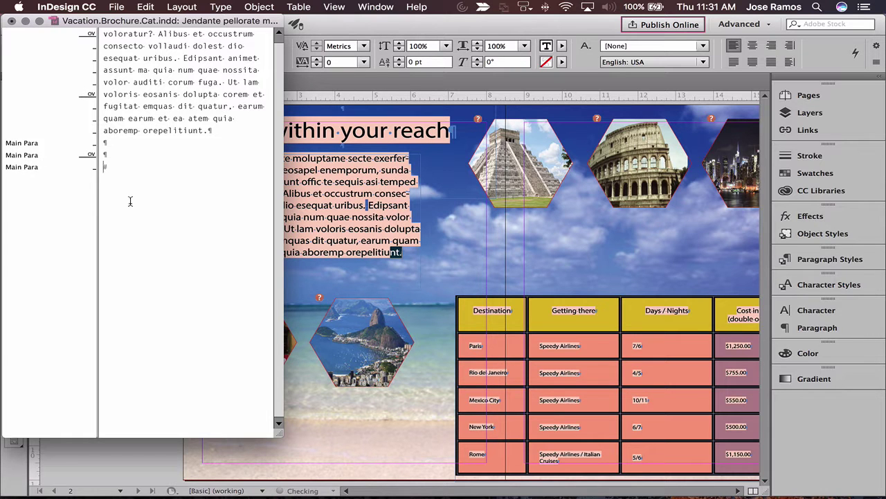
key(BackSpace)
key(BackSpace)
key(BackSpace)
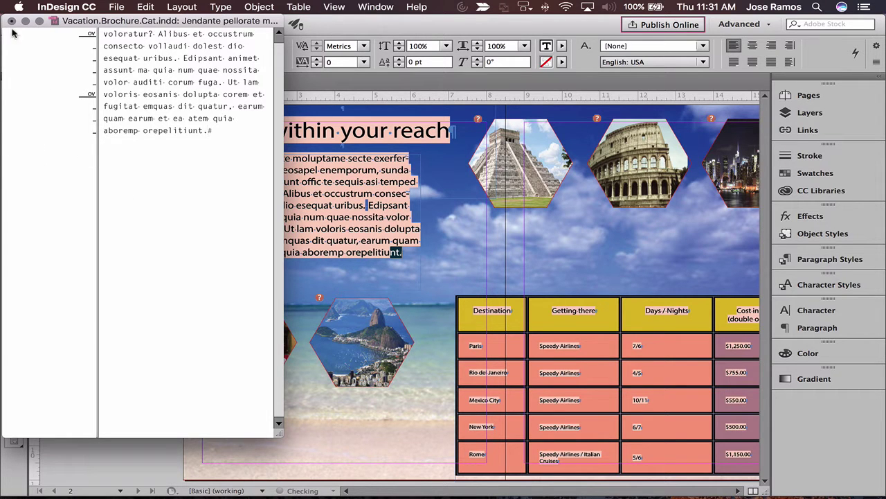
click(11, 23)
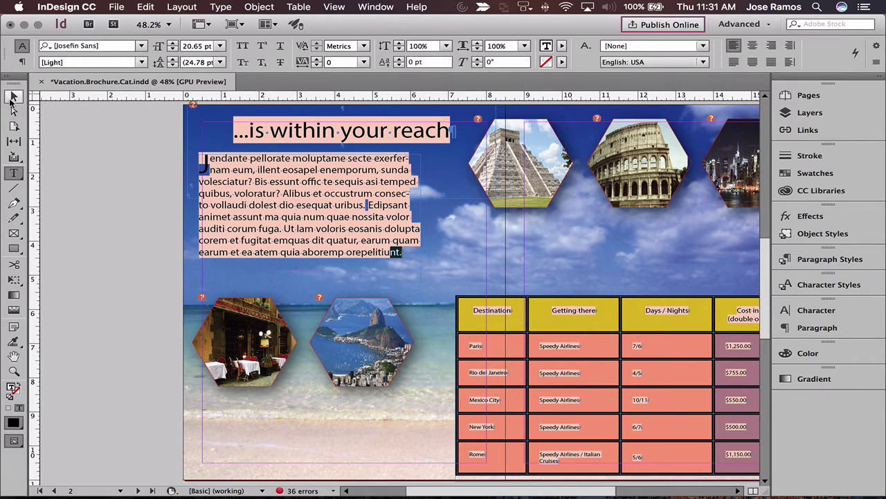
Draw two side-by-side linked text frames beneath the Paris and Rio photos, together about 5.59 in wide and 2 in high
click(14, 96)
click(87, 147)
scroll(281, 355, right, 5)
scroll(281, 356, down, 3)
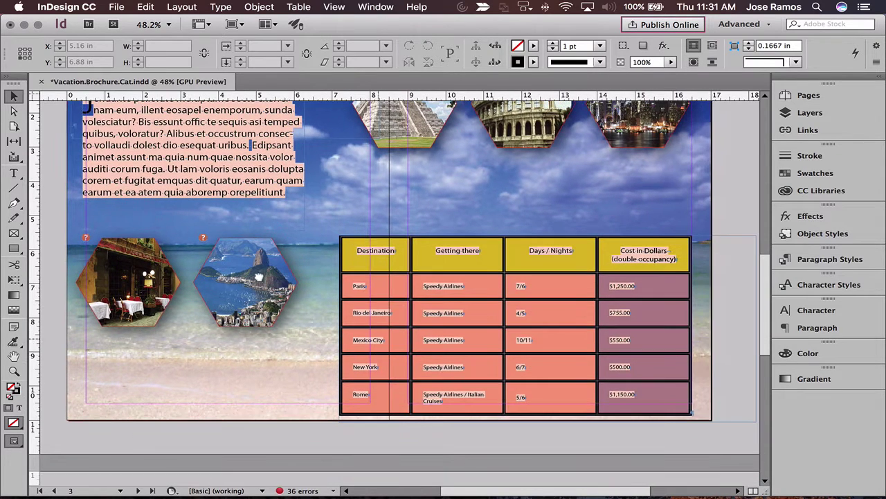
scroll(280, 355, down, 2)
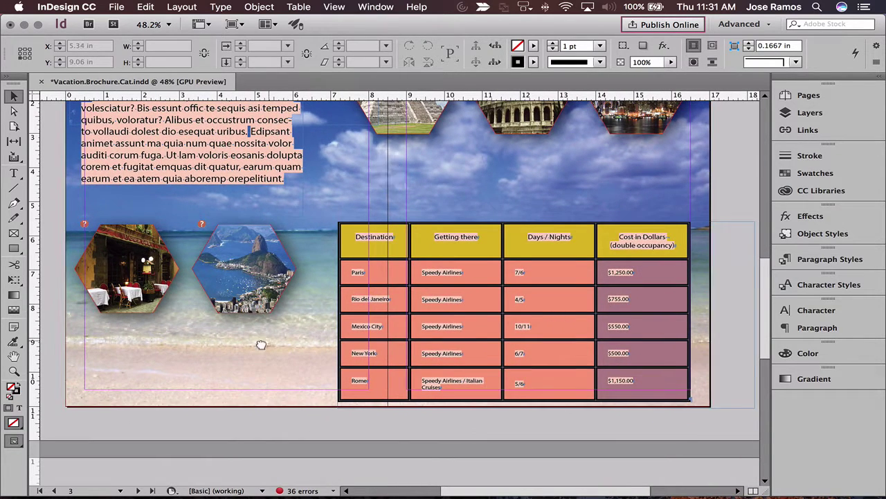
drag(265, 340, 258, 350)
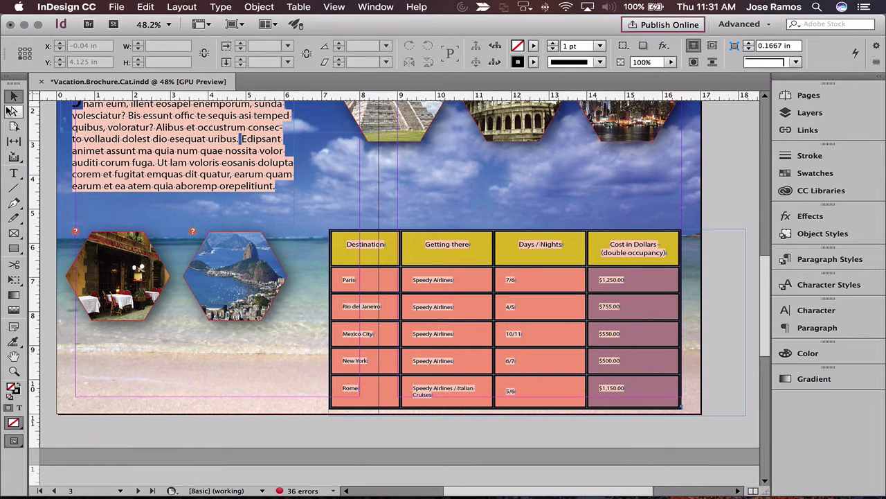
click(14, 174)
drag(82, 334, 269, 400)
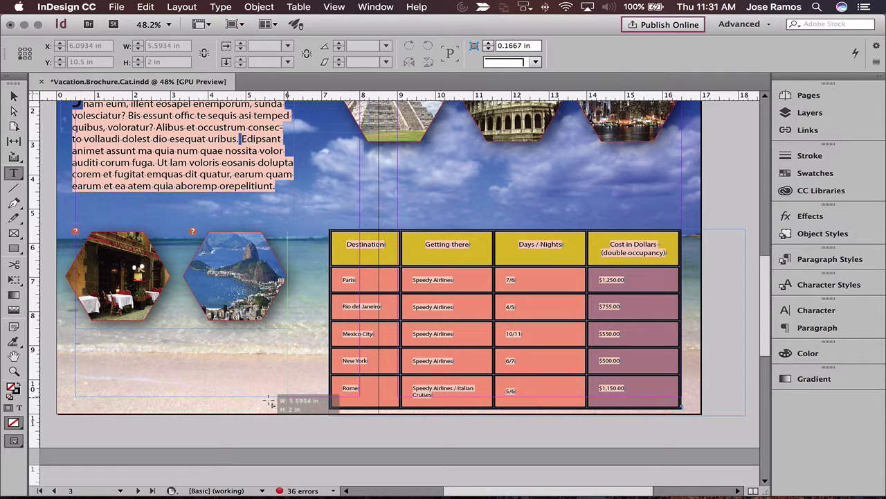
key(Right)
drag(268, 400, 290, 396)
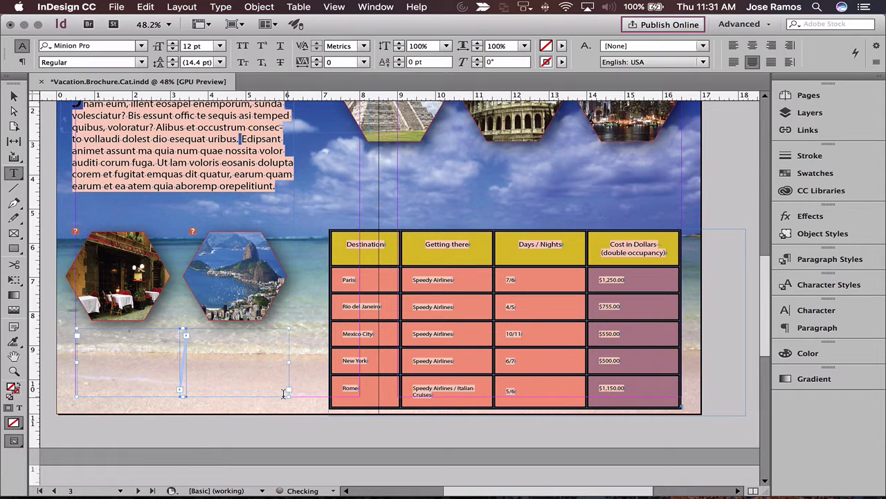
key(Escape)
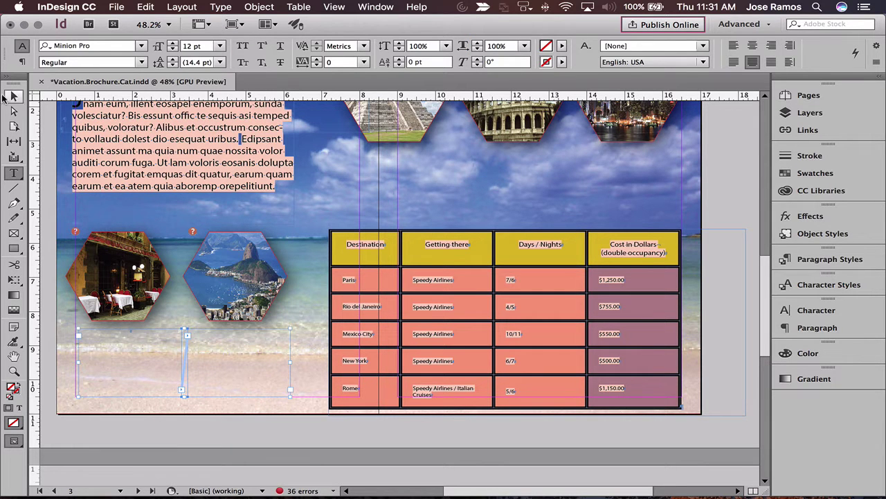
Cut all the caption text from the pasteboard frame and paste it into the linked frames under the Paris and Rio photos
drag(126, 340, 124, 340)
drag(374, 344, 294, 378)
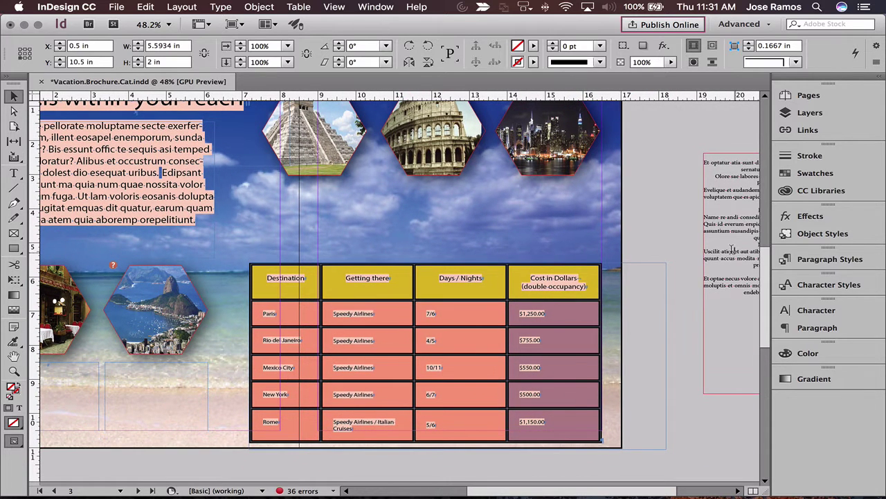
double_click(732, 249)
key(super+a)
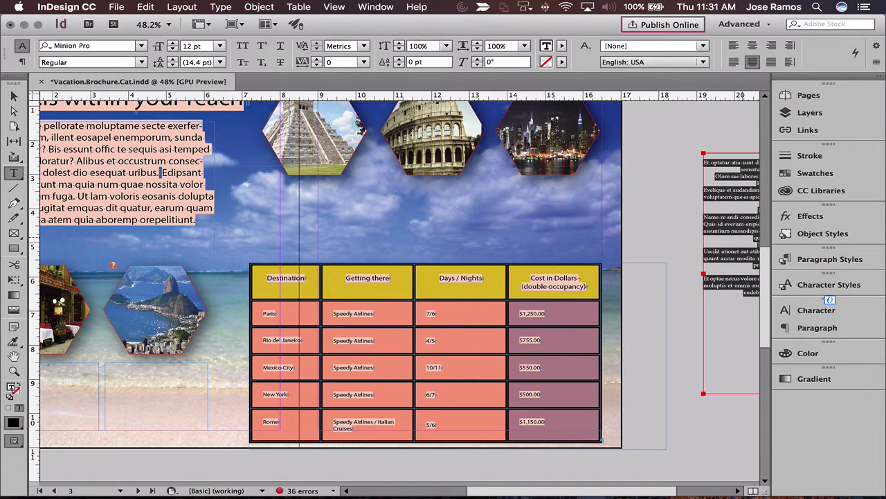
key(super+x)
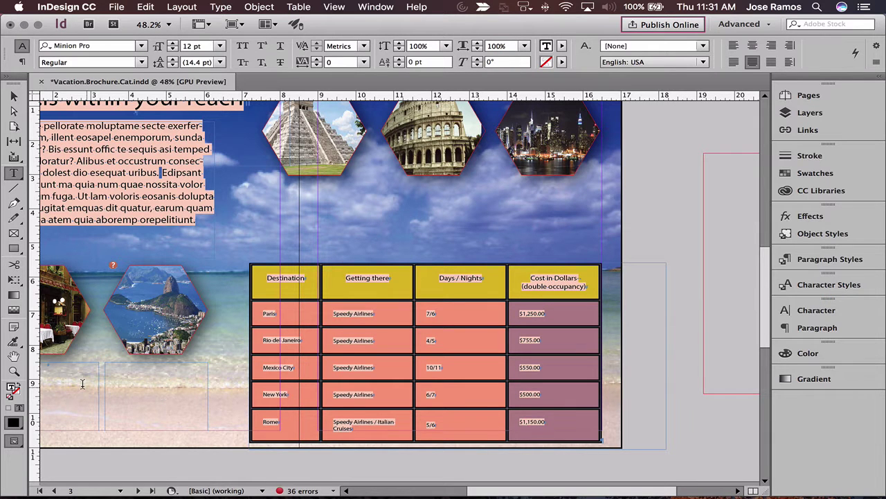
click(82, 386)
key(super+v)
key(Escape)
click(662, 220)
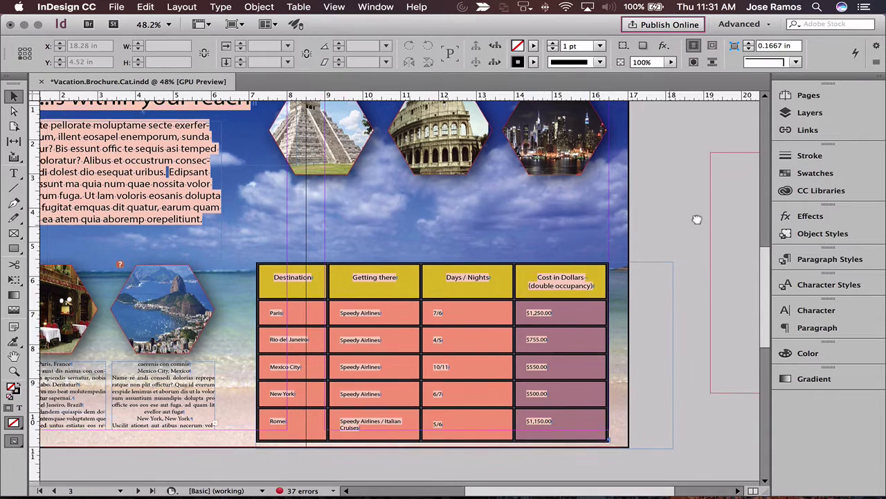
Draw three side-by-side linked text frames beneath the three upper photos, together about 8.8 in wide and 2.14 in high
scroll(284, 365, left, 3)
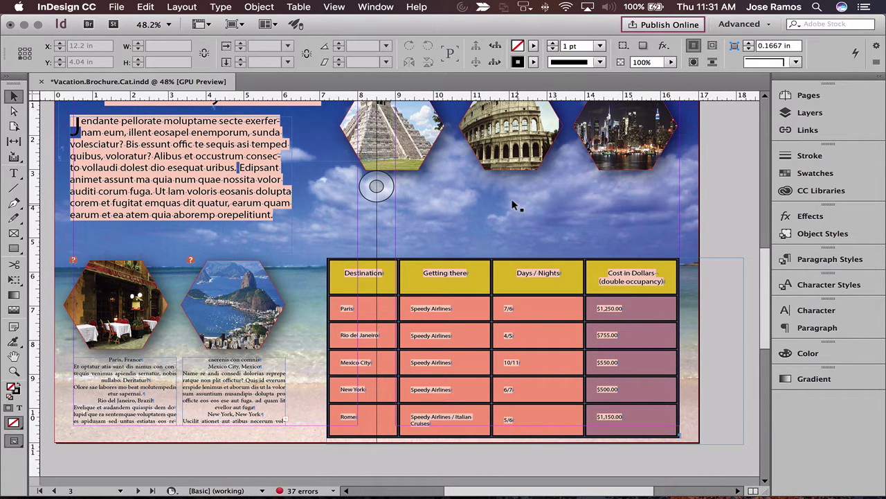
click(14, 173)
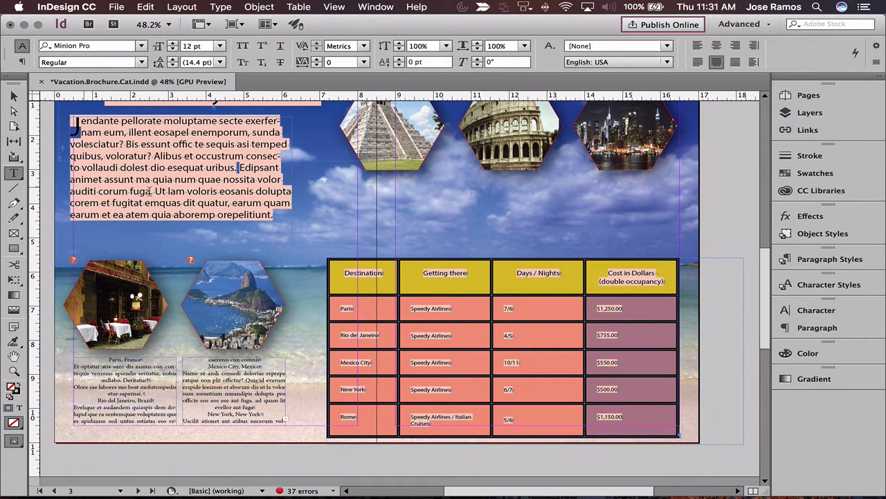
drag(344, 177, 660, 255)
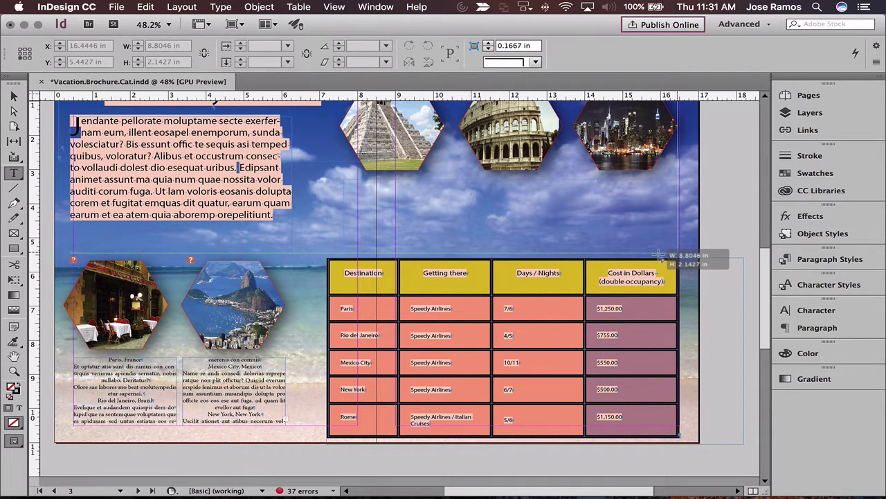
drag(660, 254, 661, 254)
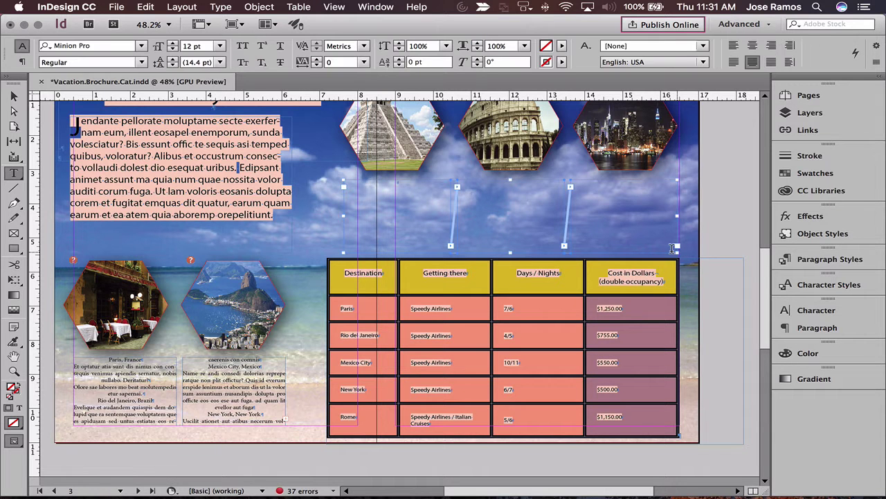
Thread the overset caption text from the frame under the Rio photo into the first frame under the pyramid photo
click(13, 96)
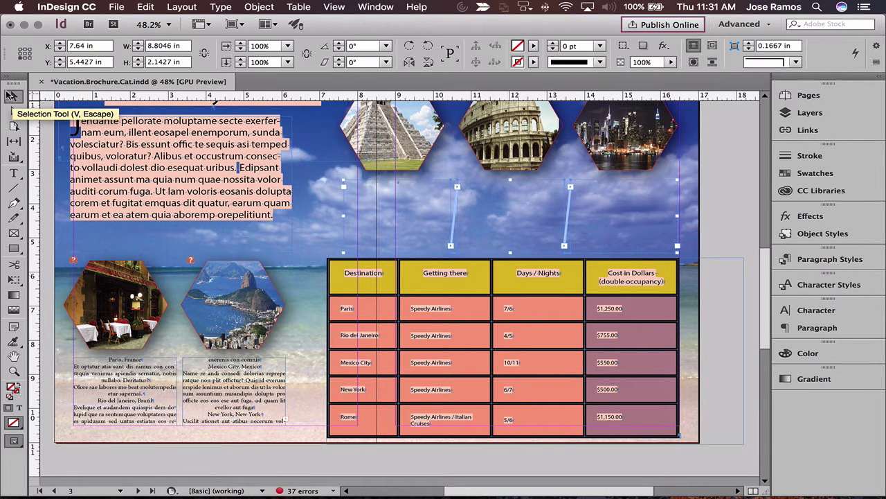
click(228, 369)
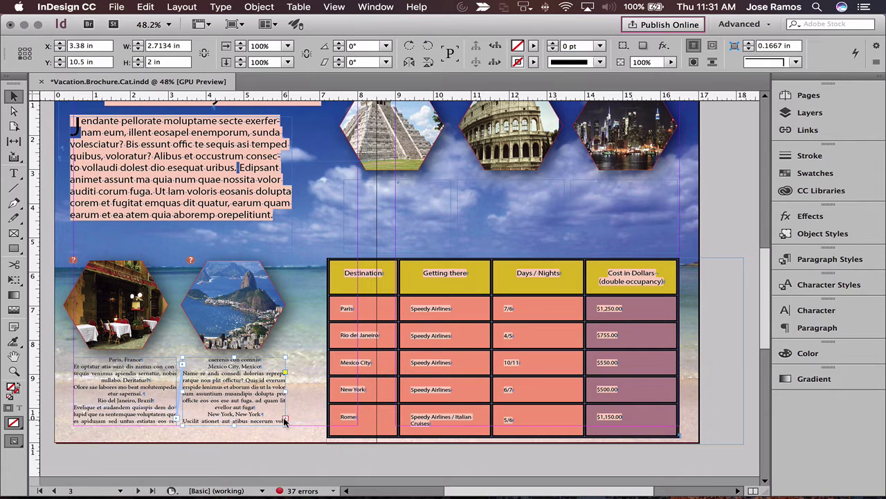
click(285, 420)
click(344, 183)
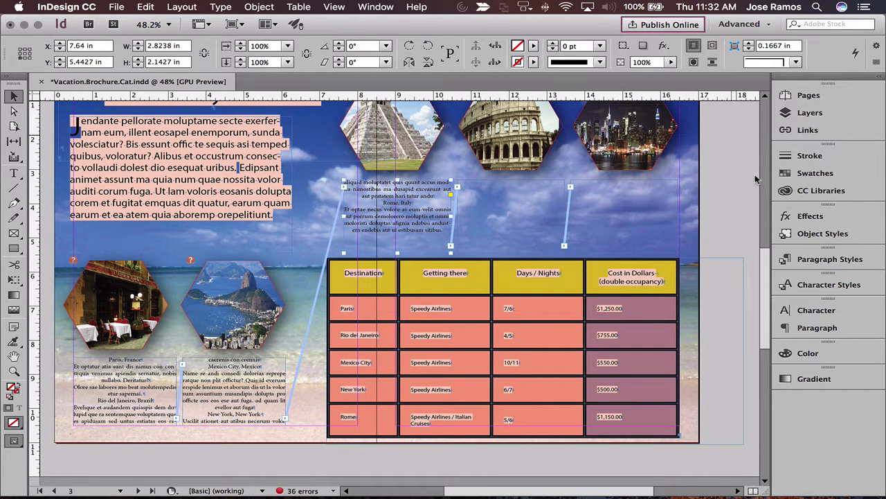
Select the entire caption story and apply the Body content paragraph style
click(818, 261)
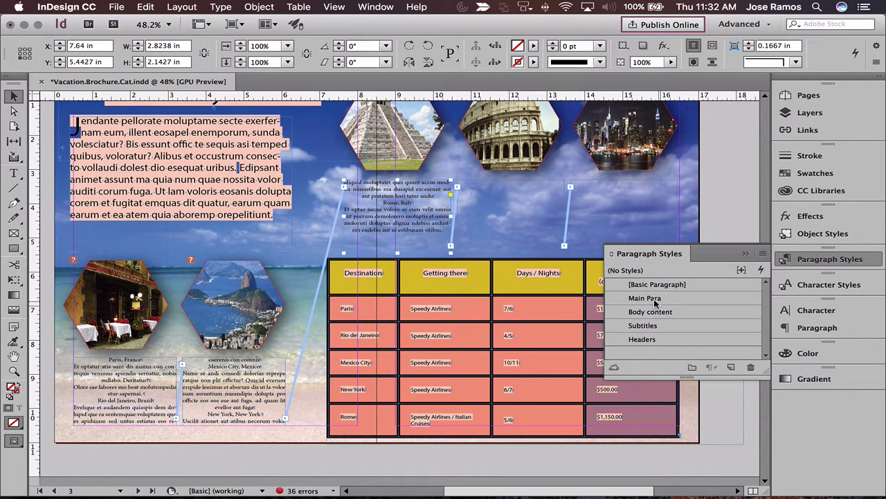
double_click(146, 373)
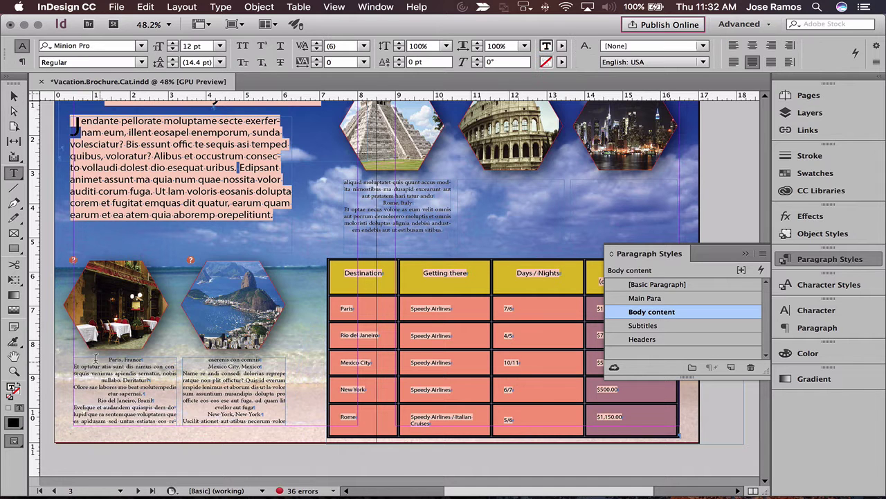
key(super+a)
click(656, 312)
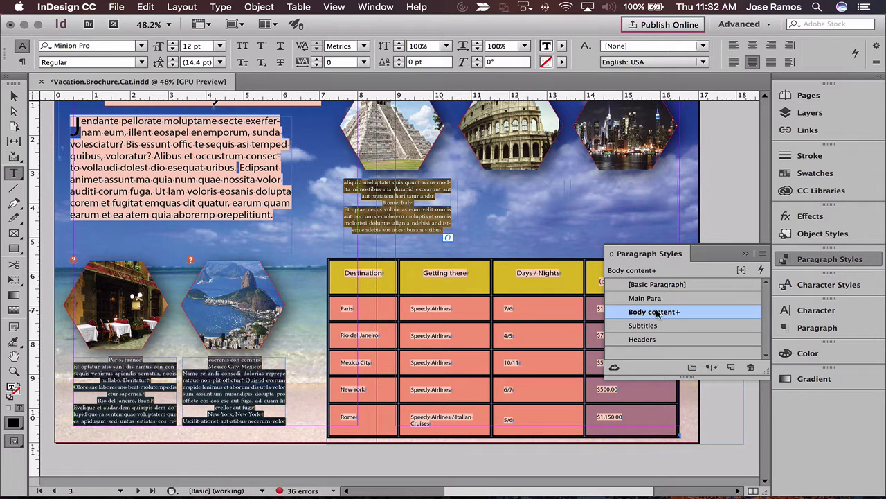
Edit the Body content paragraph style and set its alignment to Left
right_click(665, 315)
click(694, 324)
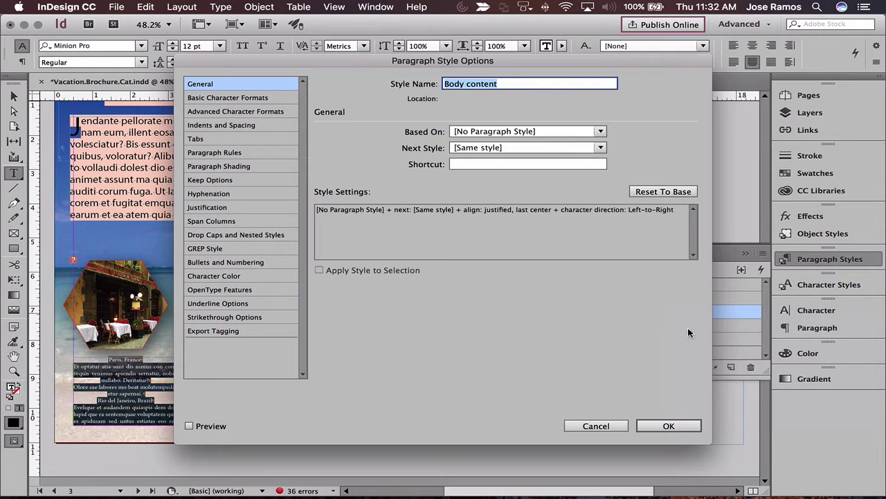
drag(514, 63, 814, 90)
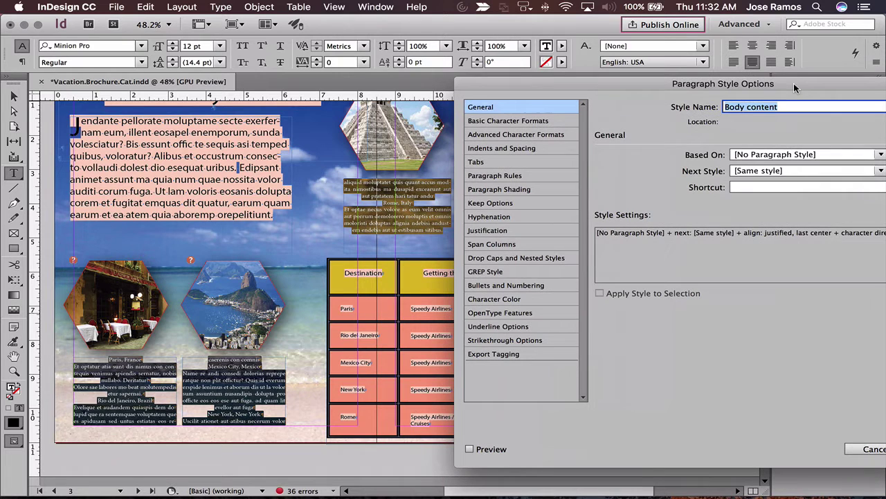
click(494, 120)
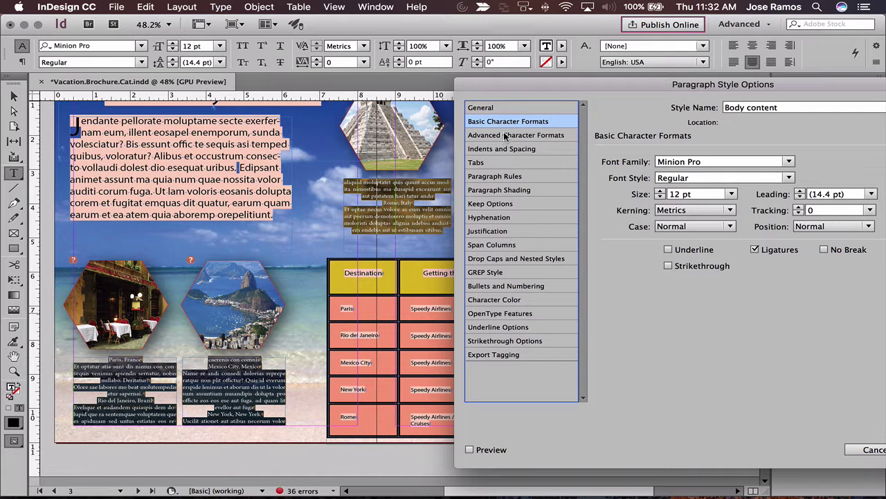
click(500, 148)
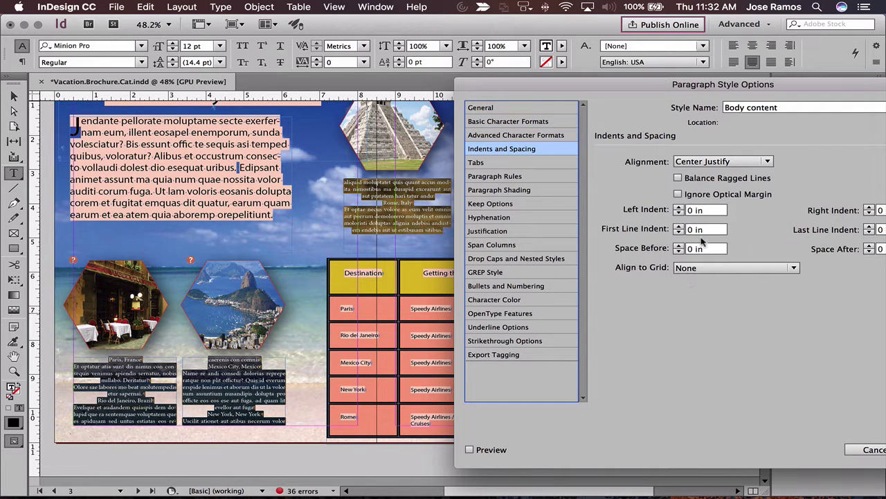
click(711, 162)
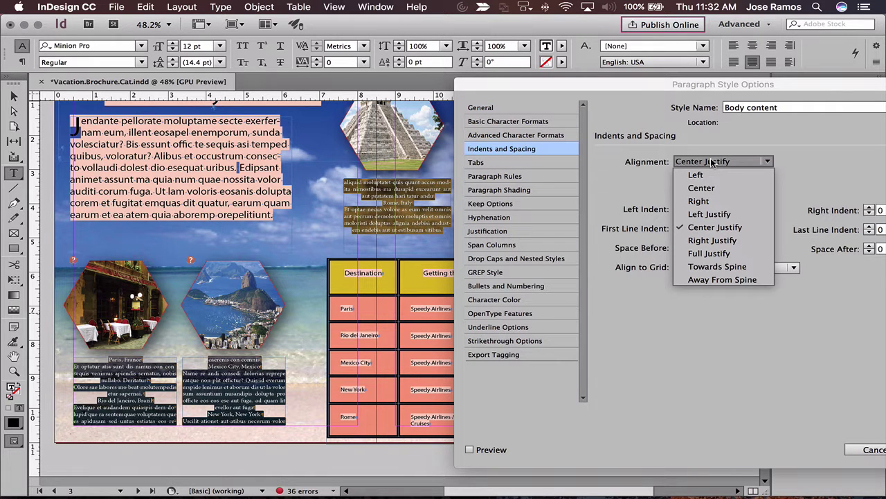
click(715, 174)
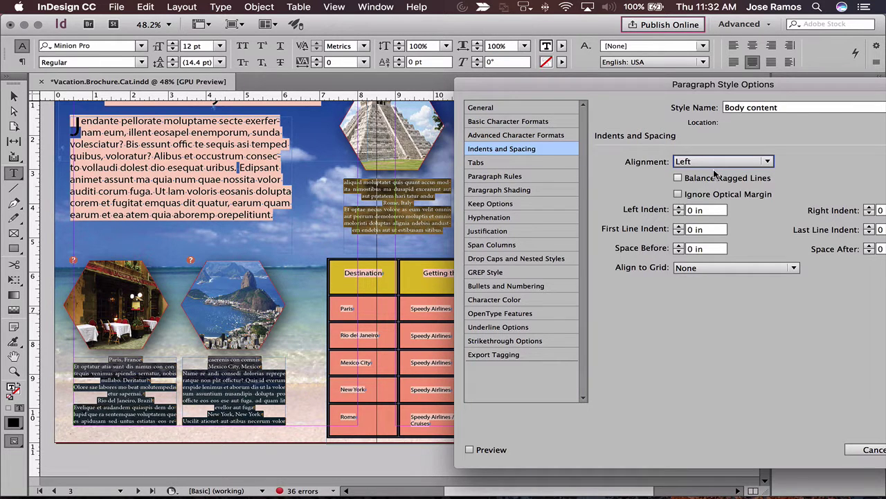
Set the Body content style's font size to 14 pt, preview the captions, and accept the style changes
drag(657, 83, 599, 84)
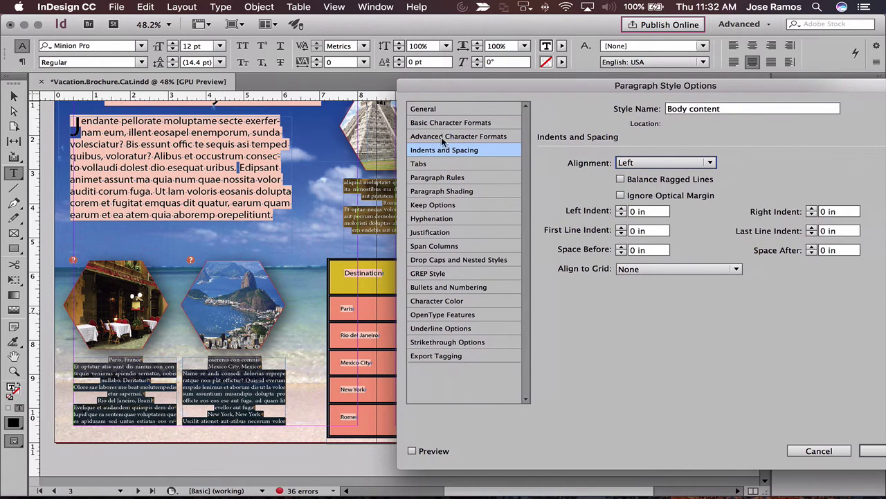
click(430, 123)
click(672, 196)
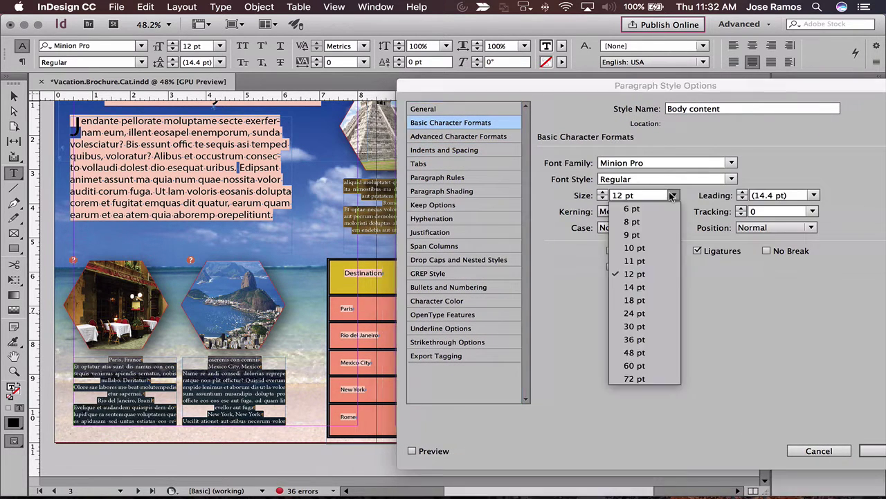
click(644, 285)
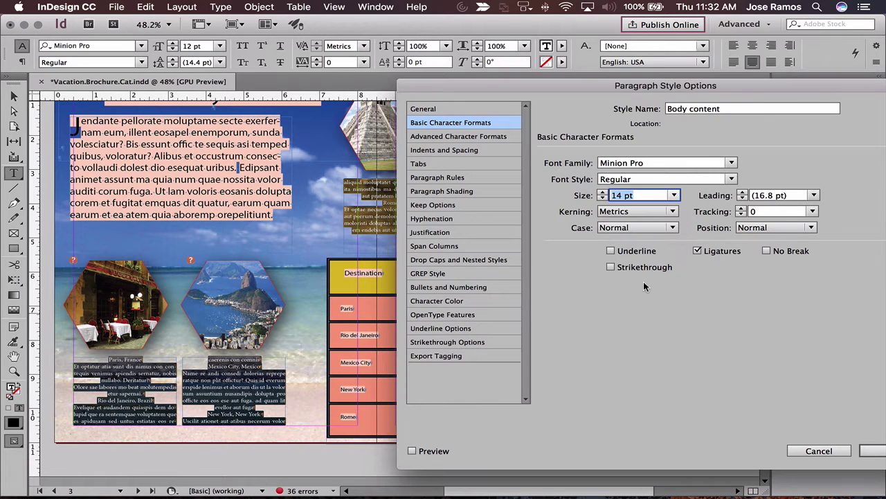
click(411, 451)
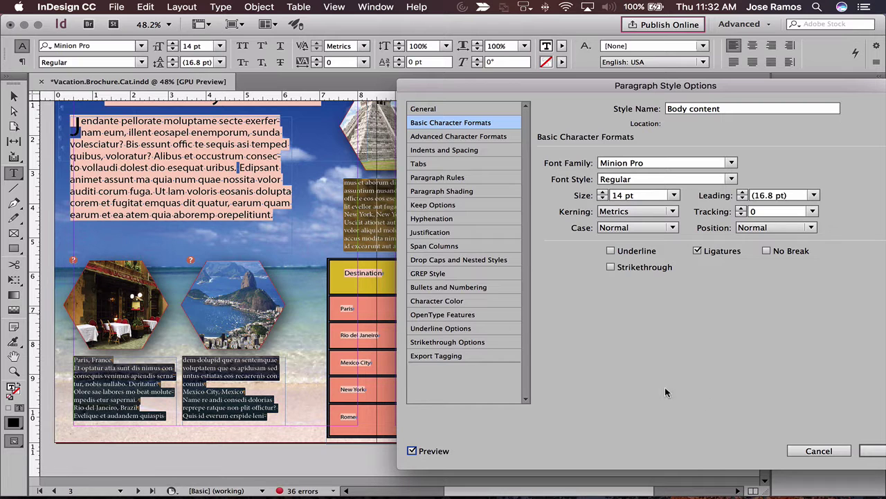
click(869, 451)
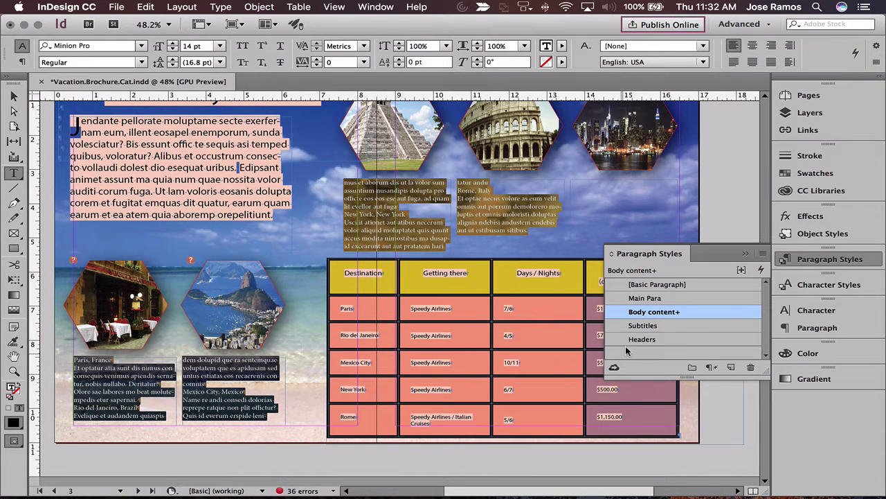
Try the Subtitles paragraph style on the "Paris, France" line, undo it, and leave text editing
click(109, 360)
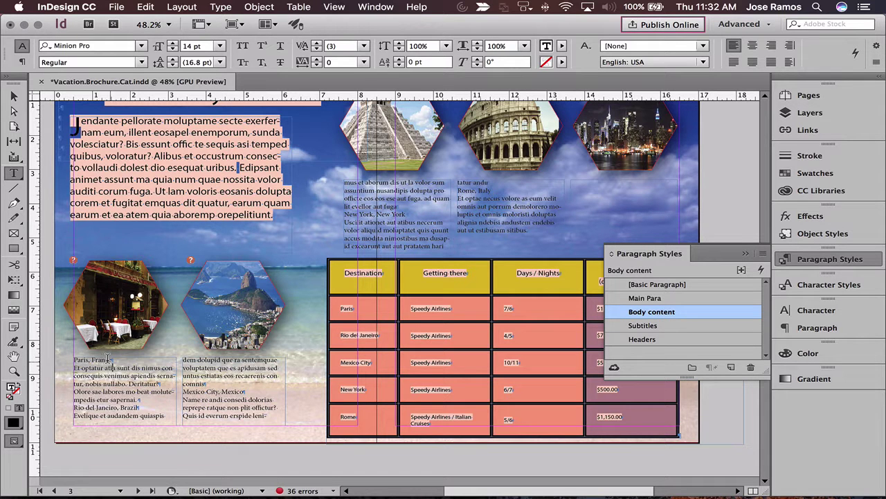
triple_click(107, 361)
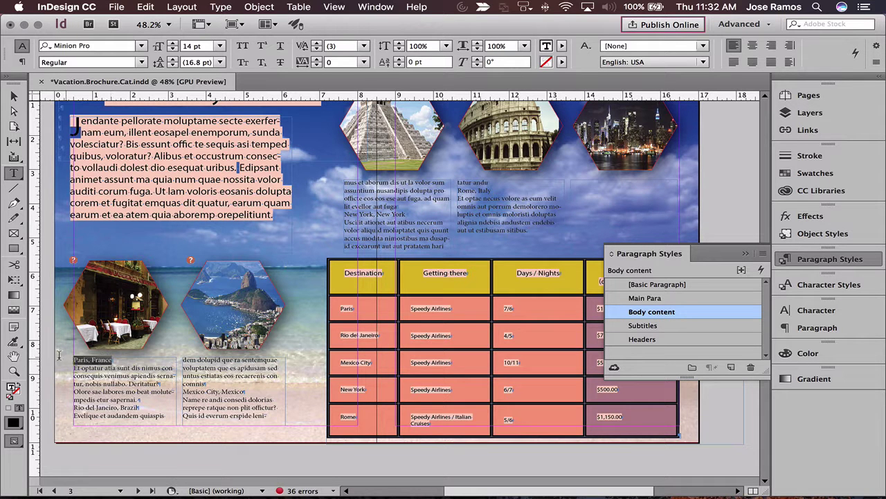
click(659, 326)
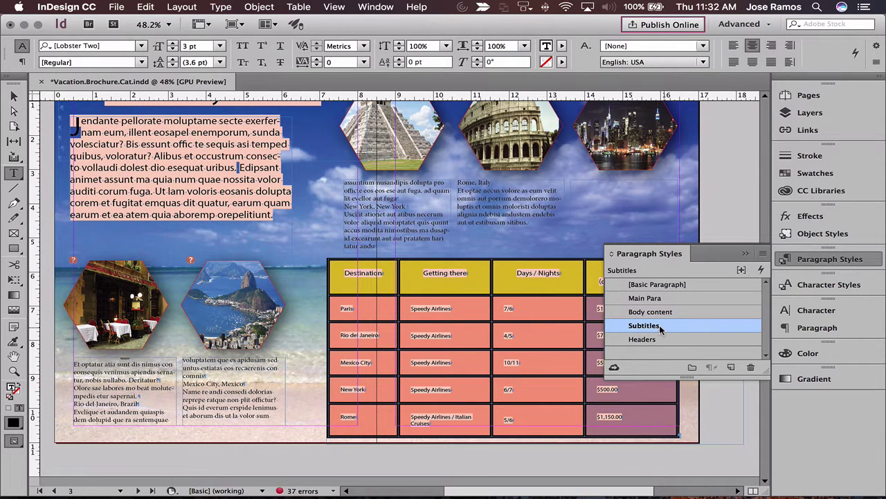
key(super+z)
key(Escape)
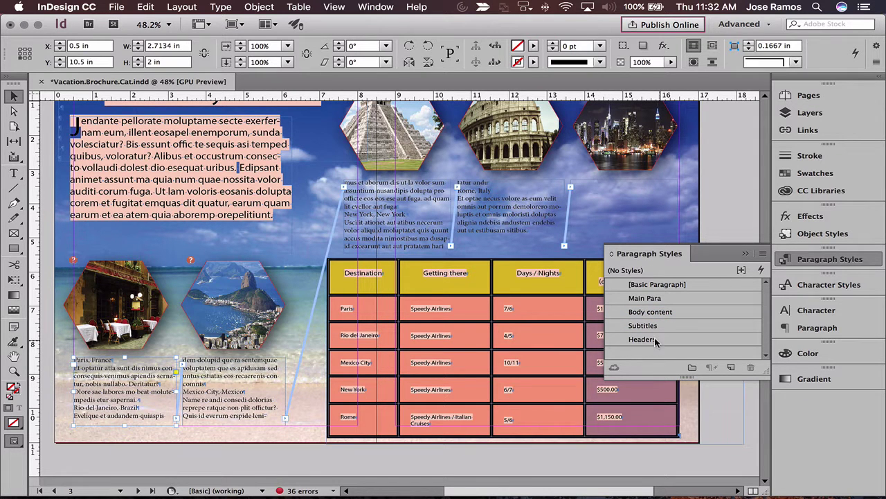
Delete the Subtitles paragraph style and create a new one named SubT, based on [No Paragraph Style]
click(656, 325)
click(751, 367)
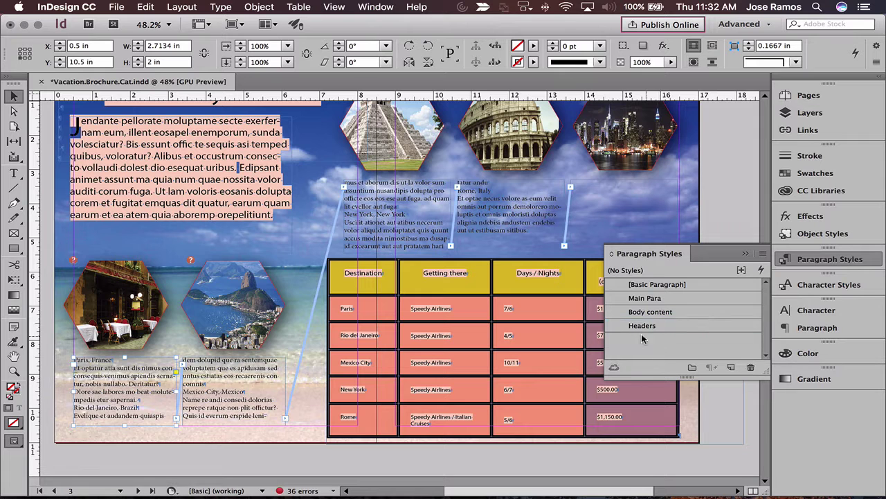
alt+click(730, 367)
drag(663, 85, 439, 79)
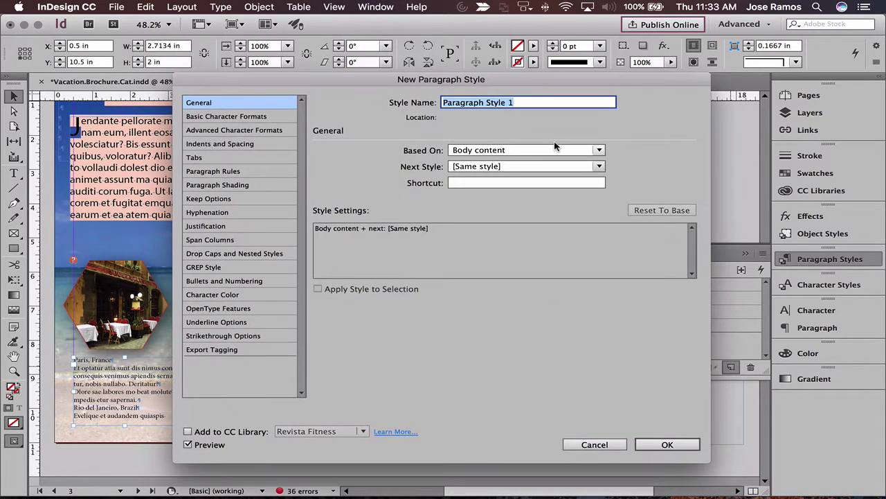
text(SubT)
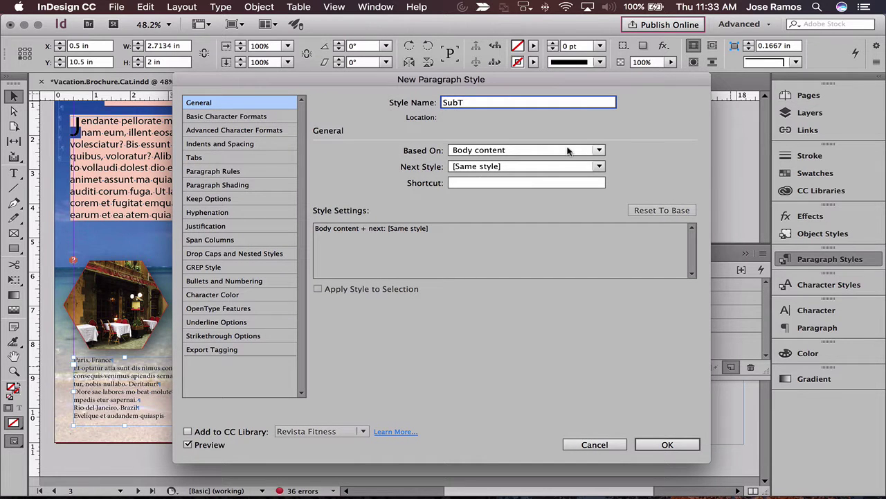
click(599, 149)
click(500, 165)
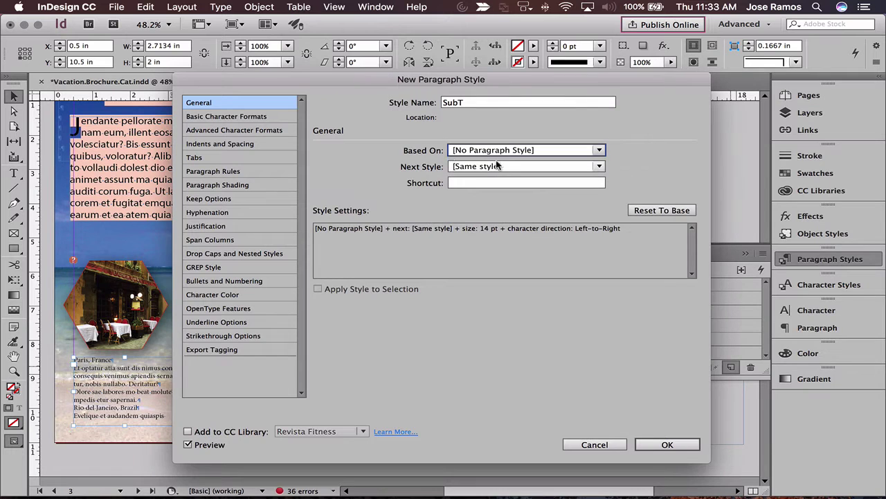
Set the new SubT style's font size to 18 pt and its font style to Bold Italic
click(229, 116)
click(450, 190)
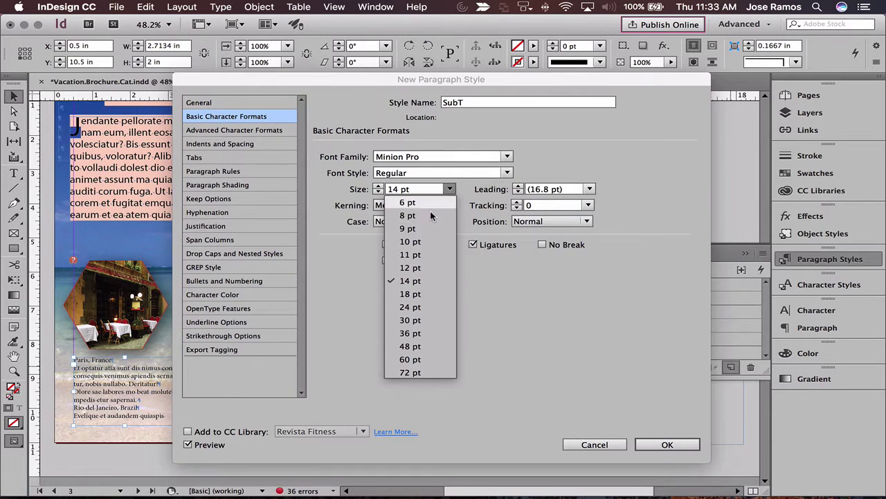
click(405, 295)
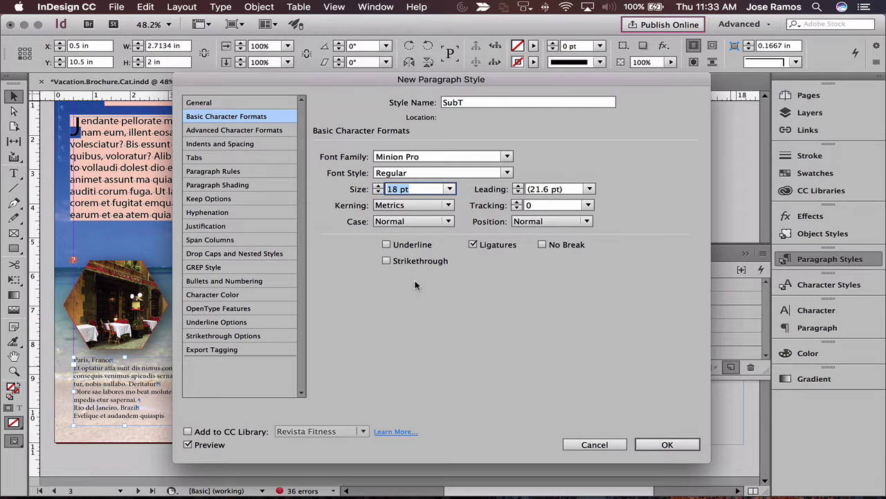
click(504, 173)
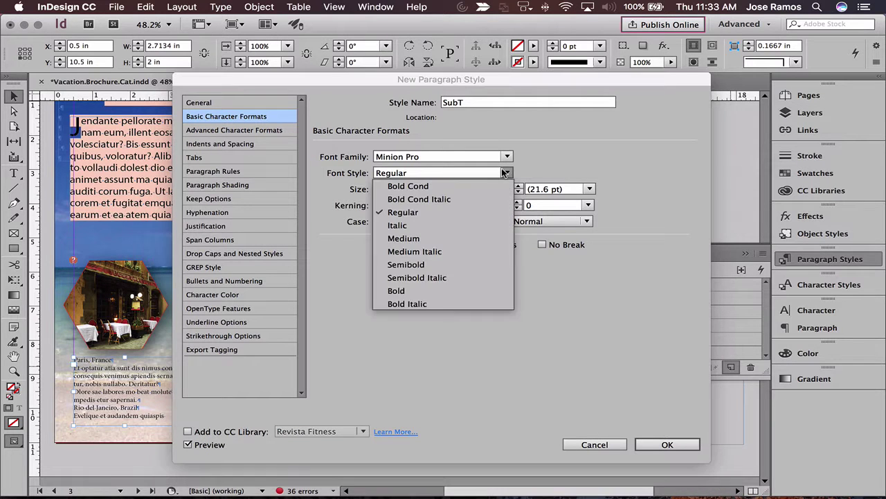
click(461, 303)
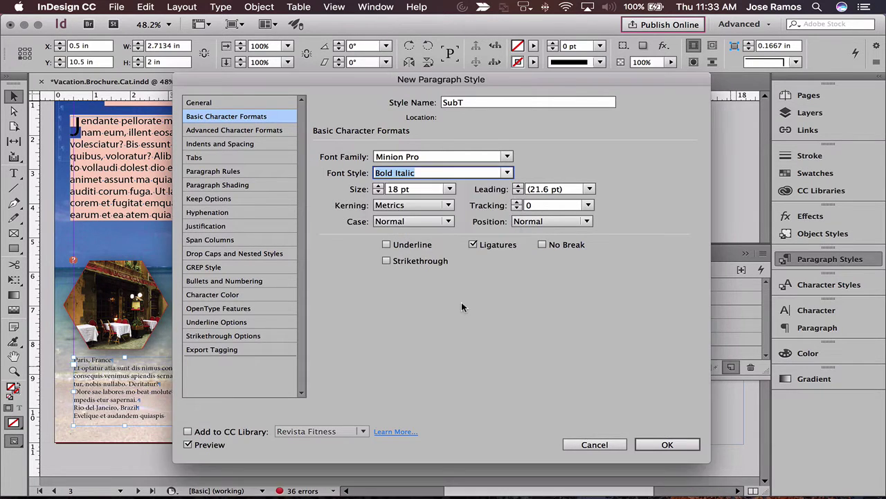
Set the SubT style's alignment to Center and accept the new style
click(221, 131)
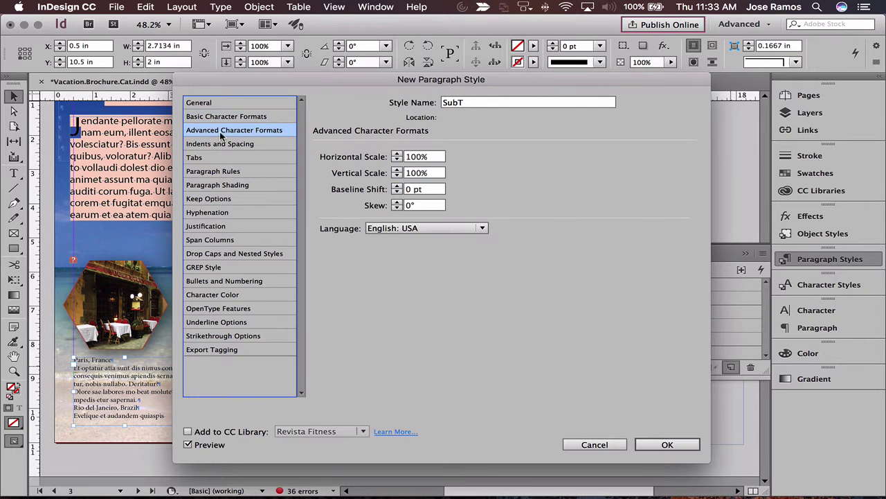
click(236, 144)
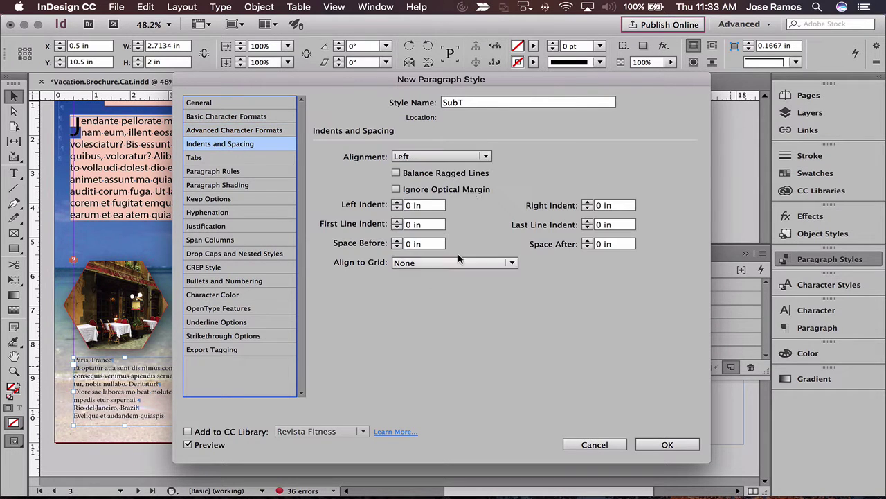
click(442, 158)
click(420, 183)
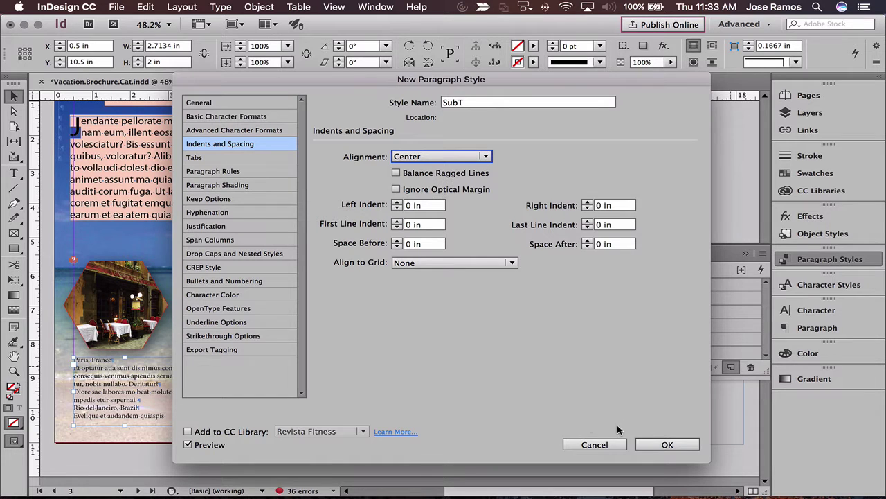
click(658, 444)
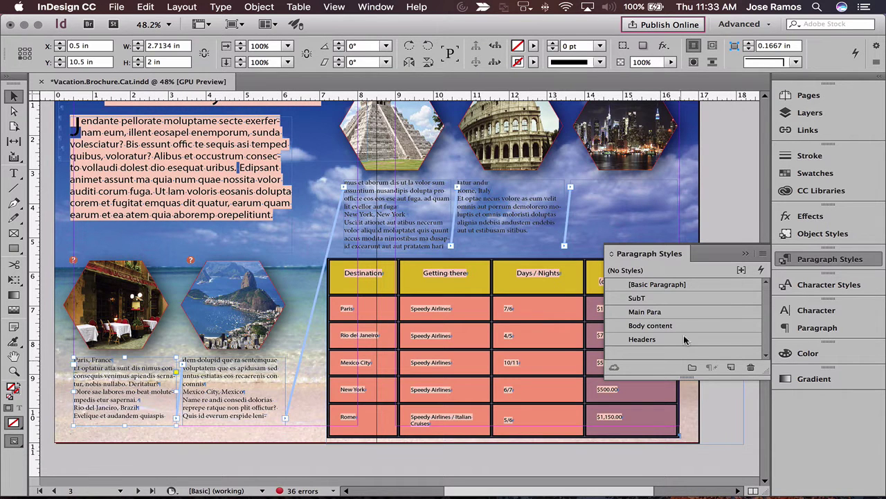
Open the caption story under the Paris photo in the Story Editor and move its window clear of the control bar
double_click(108, 360)
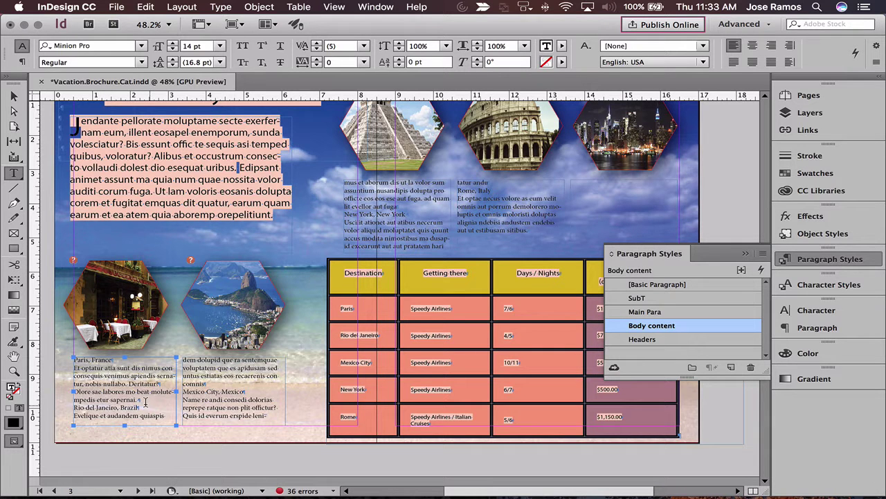
click(145, 7)
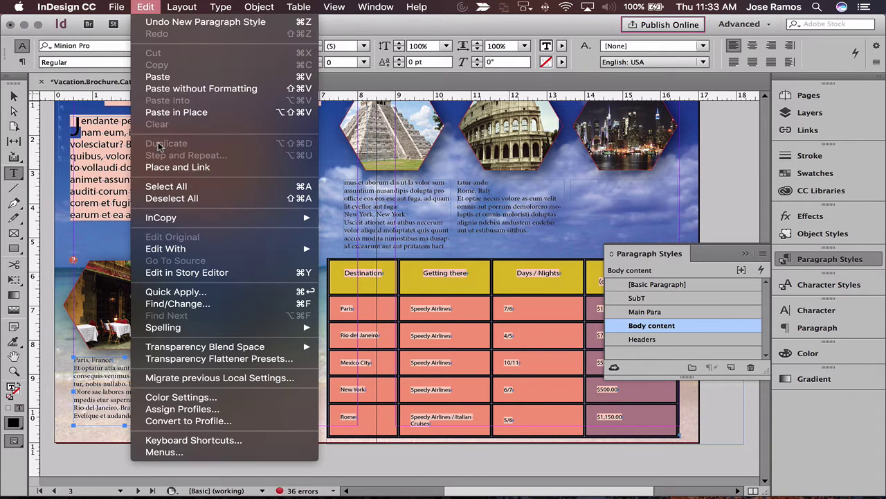
click(185, 273)
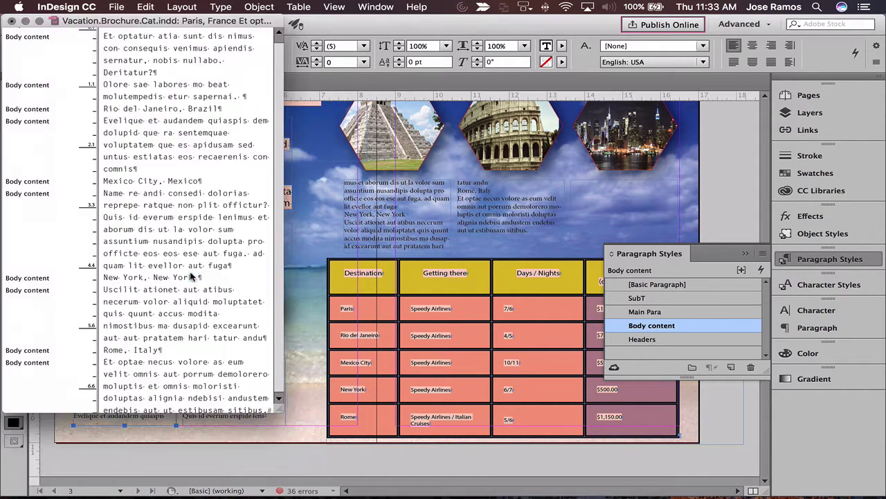
drag(229, 25, 251, 97)
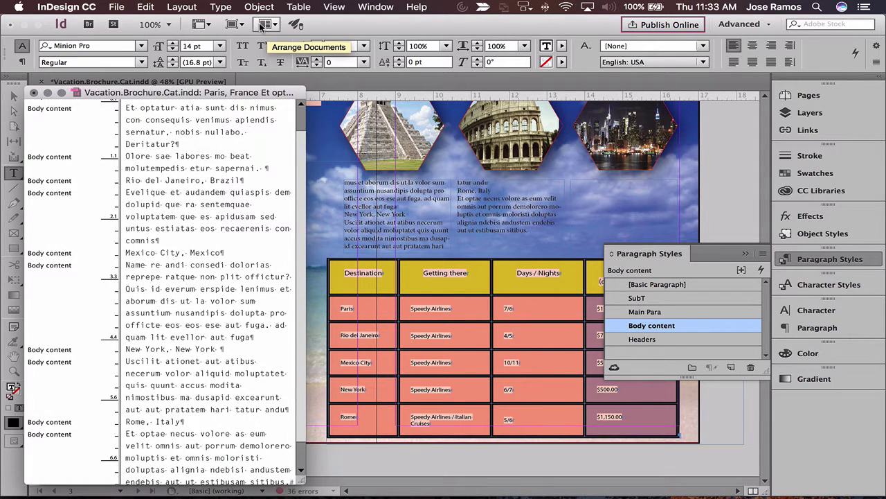
Tile the layout and the Story Editor side by side and widen the layout pane
click(261, 24)
click(265, 69)
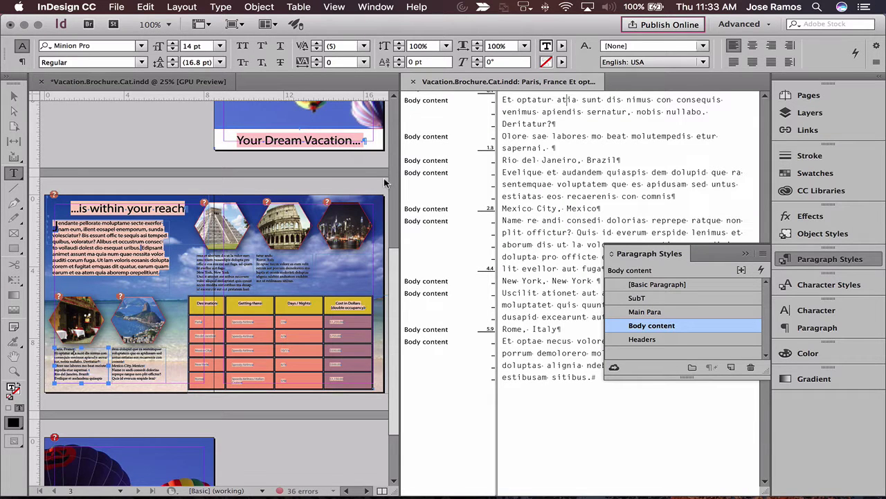
drag(405, 181, 478, 178)
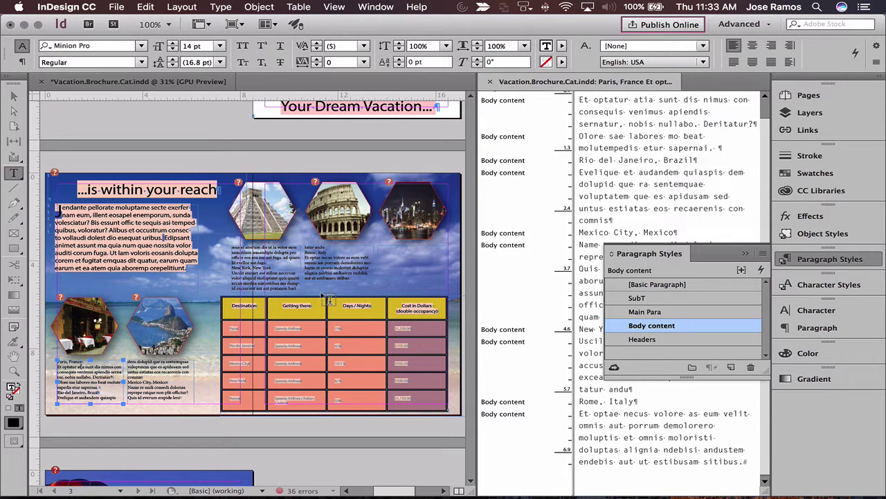
Apply the SubT paragraph style to the "Paris, France" line in the Story Editor
click(861, 259)
scroll(722, 151, up, 2)
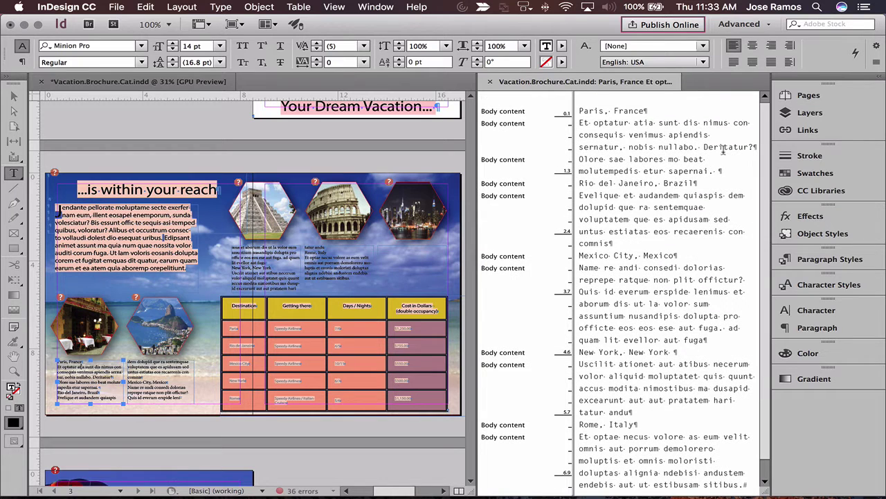
triple_click(594, 109)
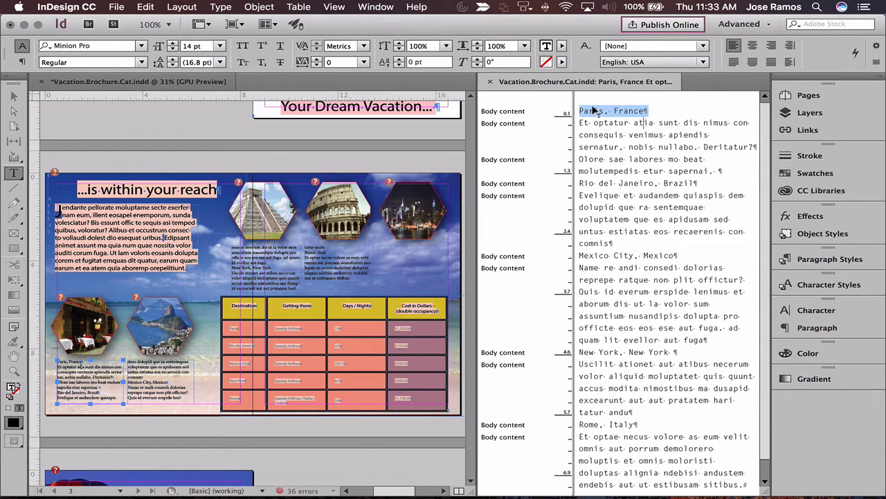
click(820, 259)
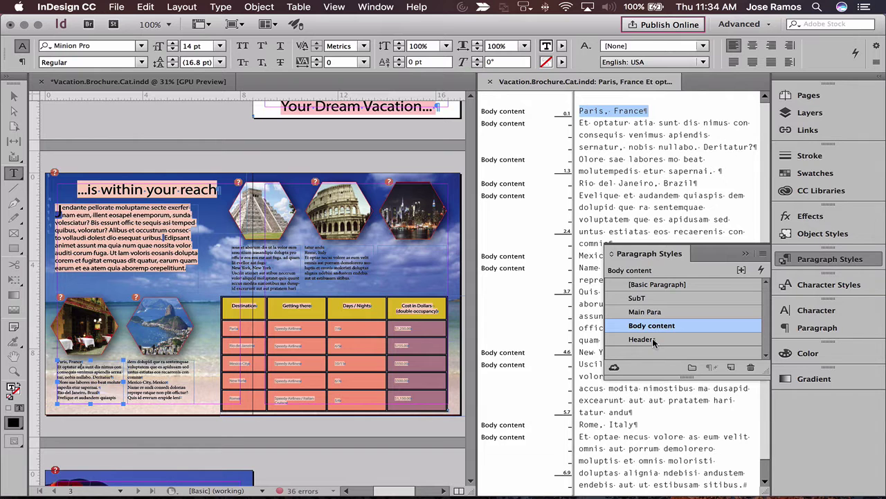
click(647, 302)
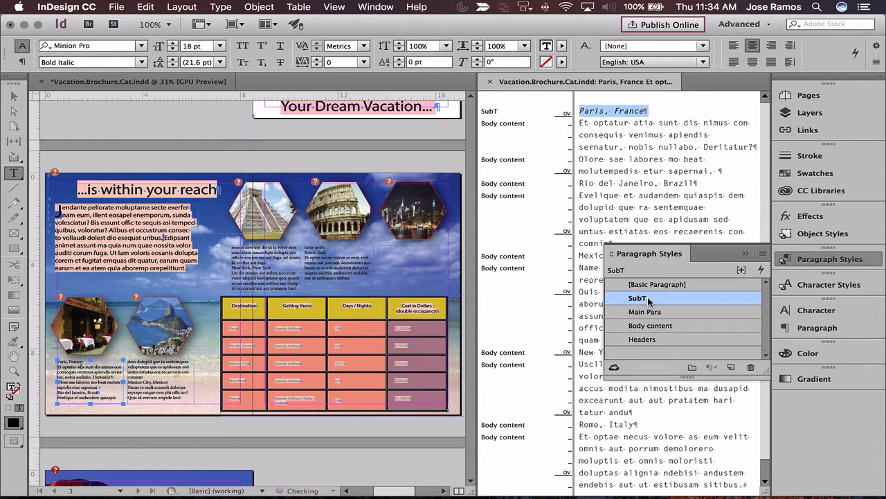
click(796, 257)
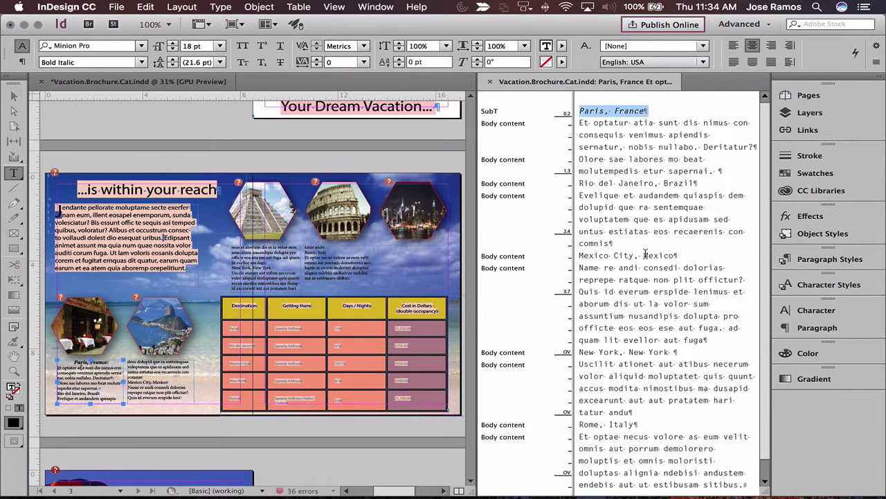
Apply the SubT paragraph style to the "Mexico City, Mexico" and "New York, New York" lines in the story
triple_click(645, 256)
click(802, 265)
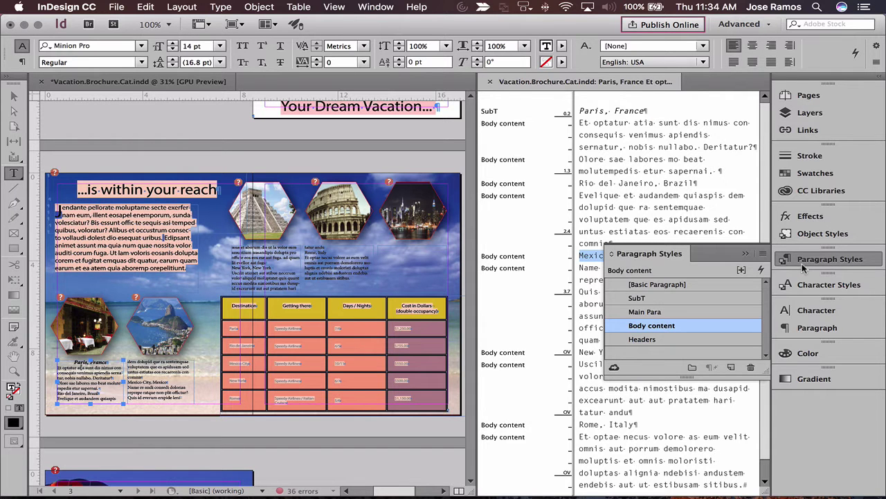
click(649, 297)
click(800, 264)
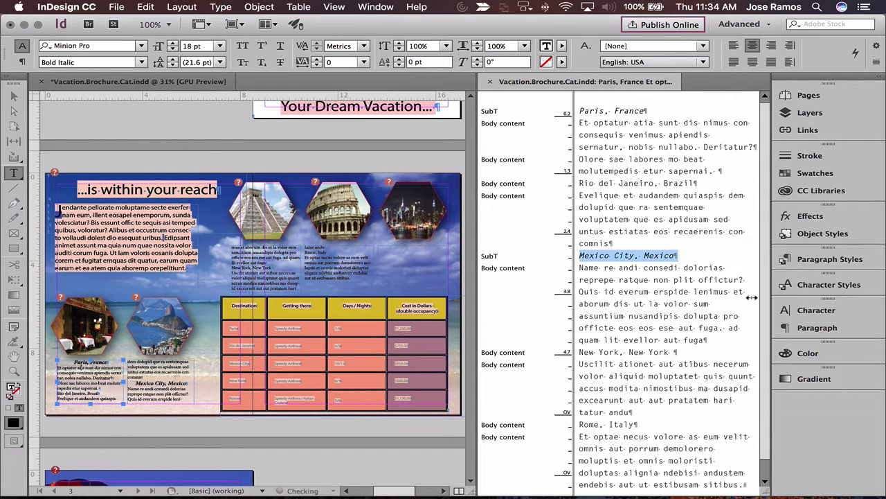
triple_click(636, 353)
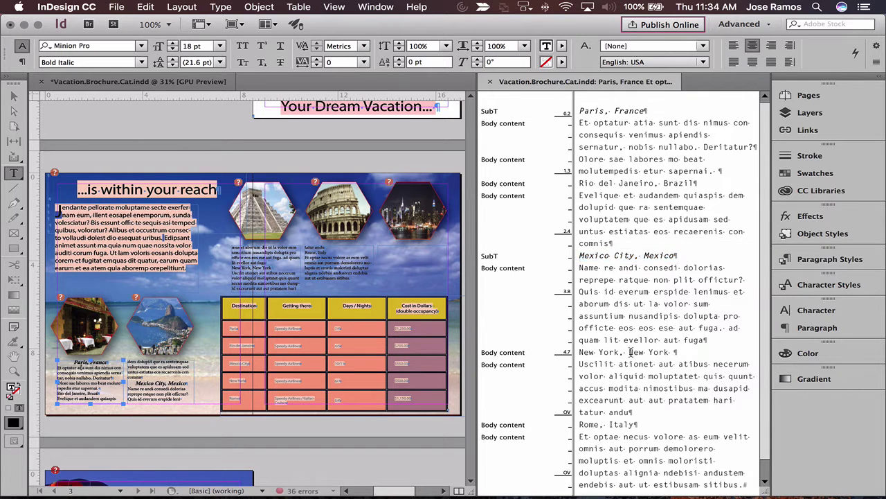
click(800, 269)
click(651, 299)
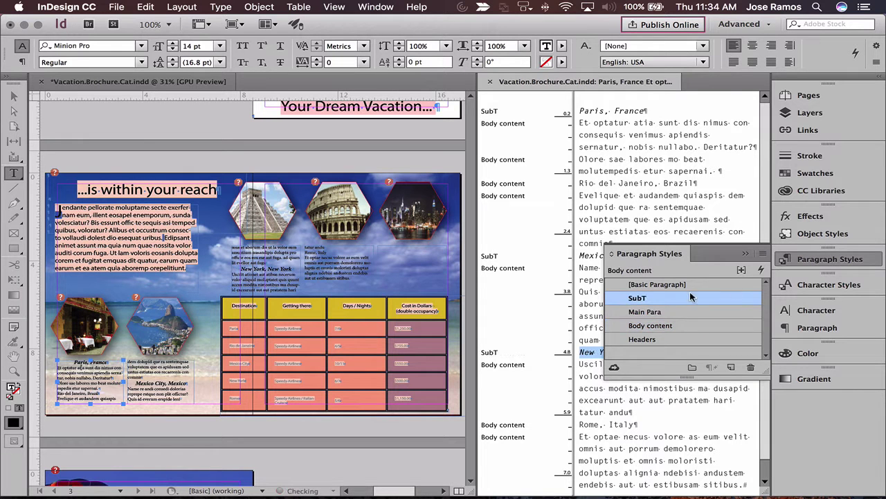
click(803, 260)
Apply the SubT paragraph style to the "Rome, Italy" and "Rio del Janeiro, Brazil" lines in the story
scroll(760, 374, down, 1)
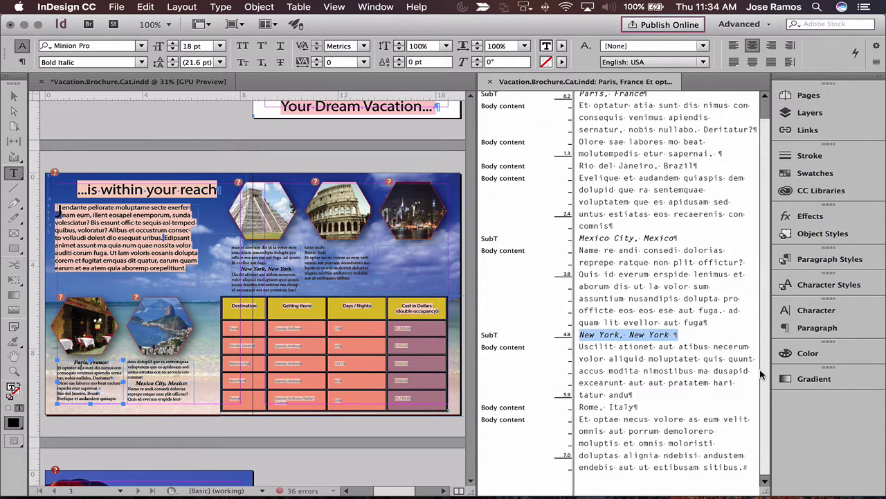
triple_click(587, 407)
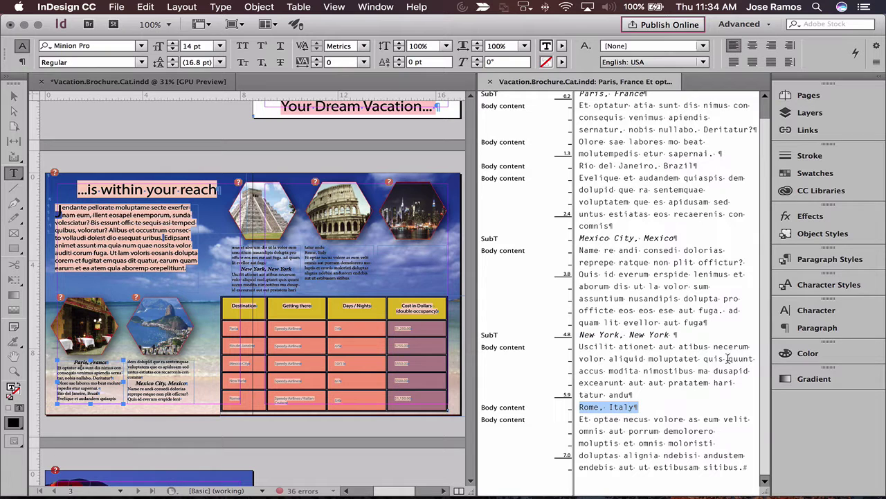
click(829, 260)
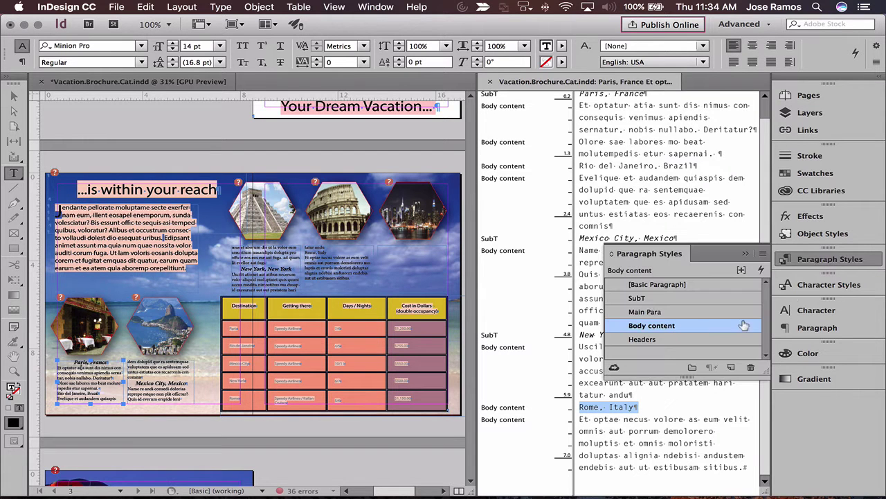
click(646, 301)
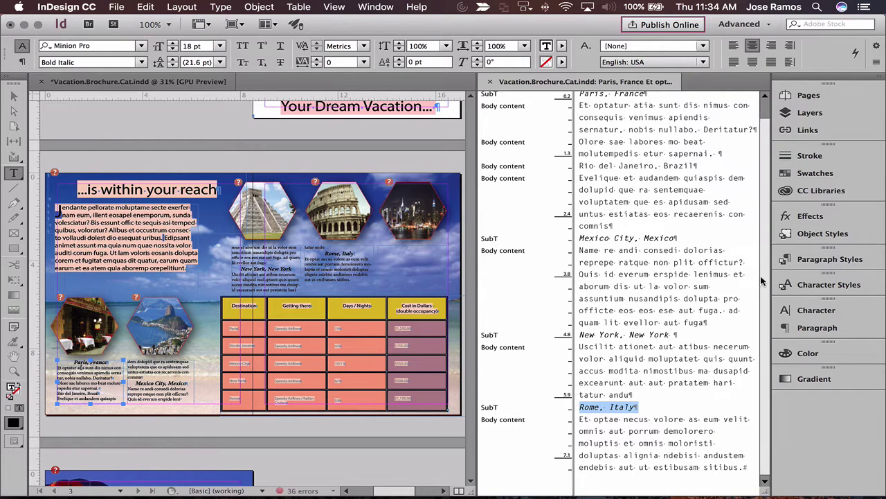
triple_click(615, 180)
click(812, 261)
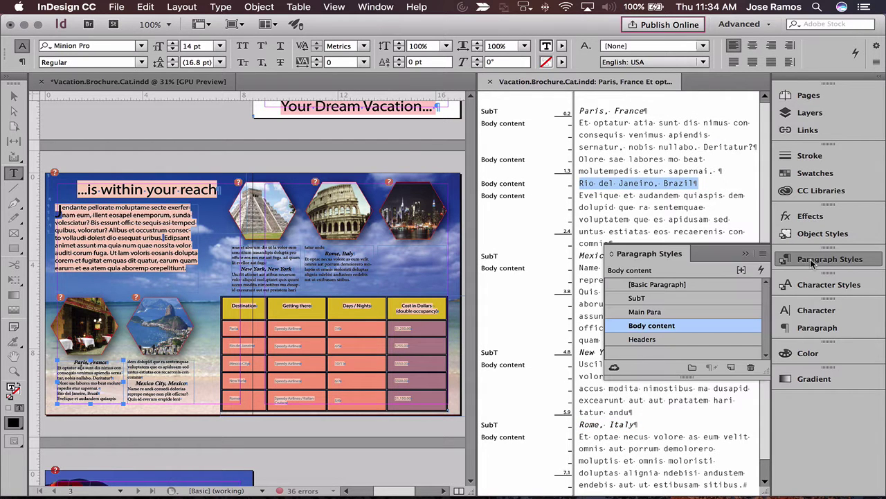
click(631, 298)
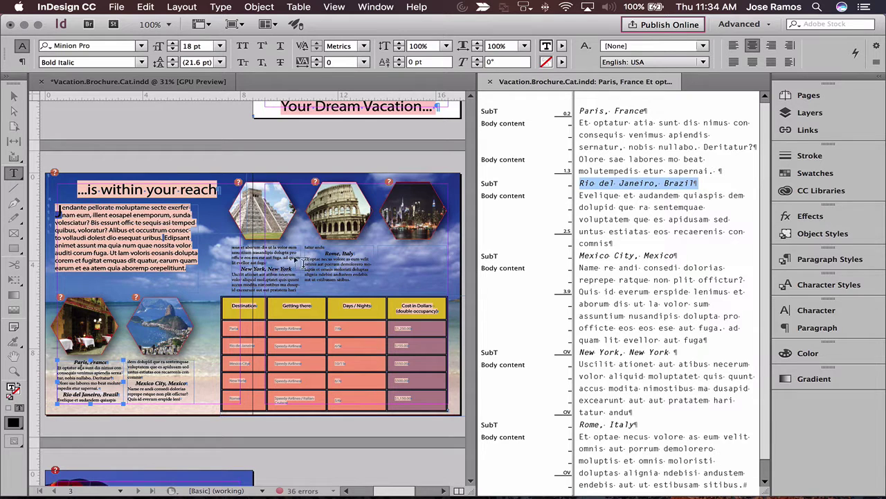
Edit the SubT paragraph style so that its Keep Options start each paragraph In Next Column
click(821, 260)
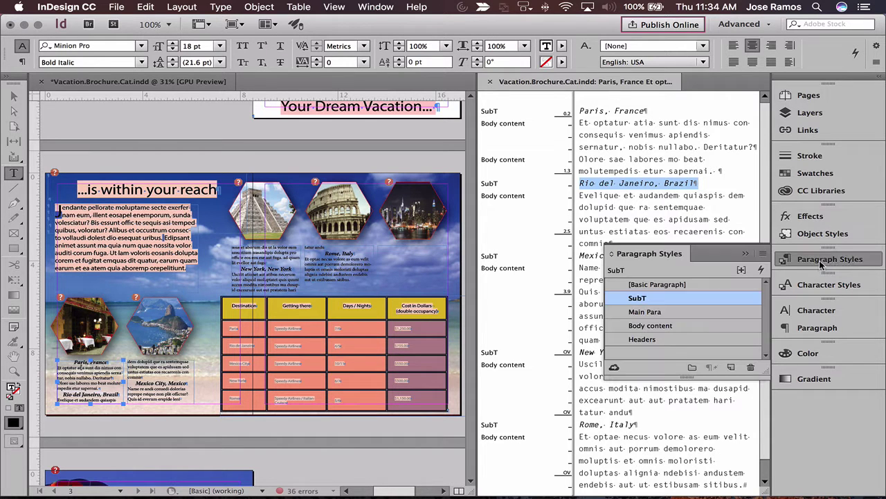
right_click(639, 299)
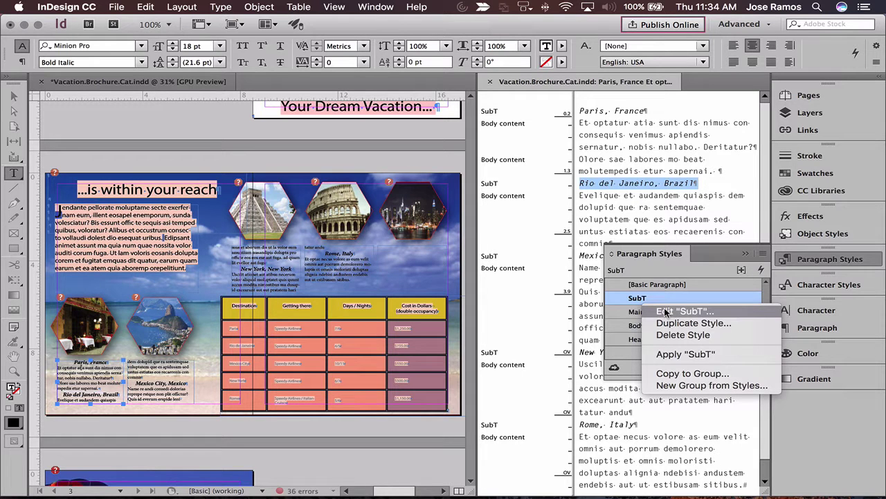
click(664, 313)
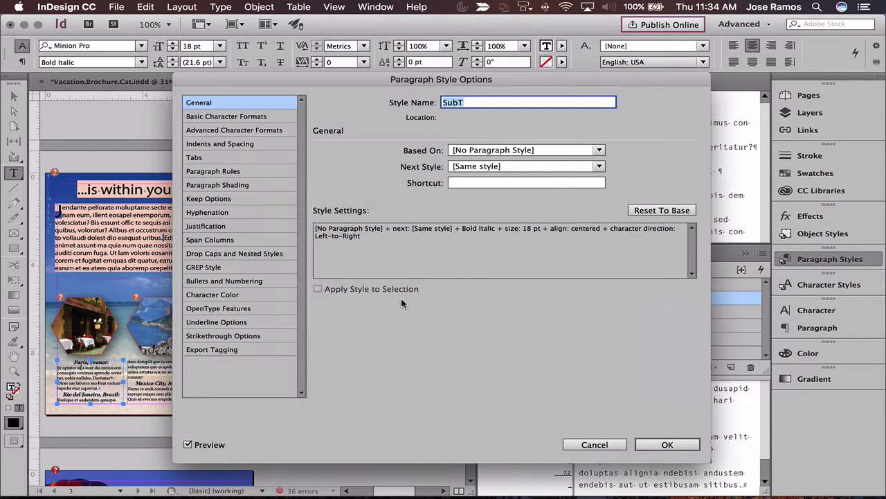
click(196, 198)
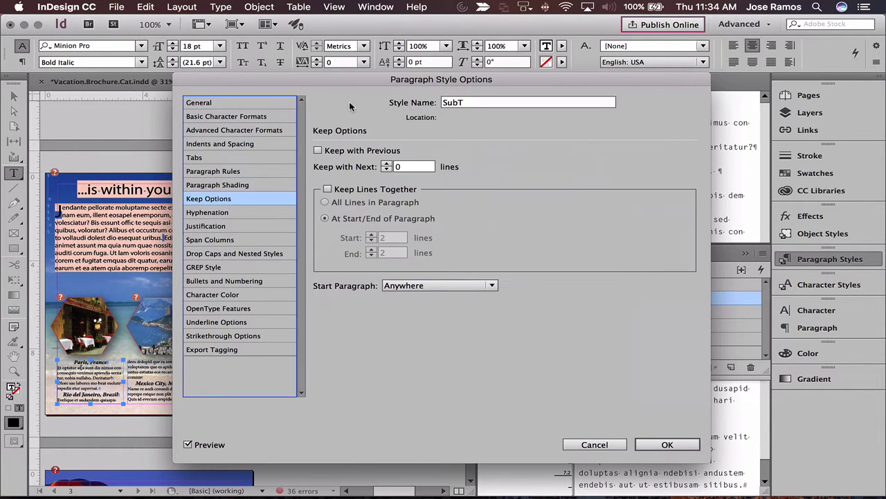
drag(341, 77, 679, 86)
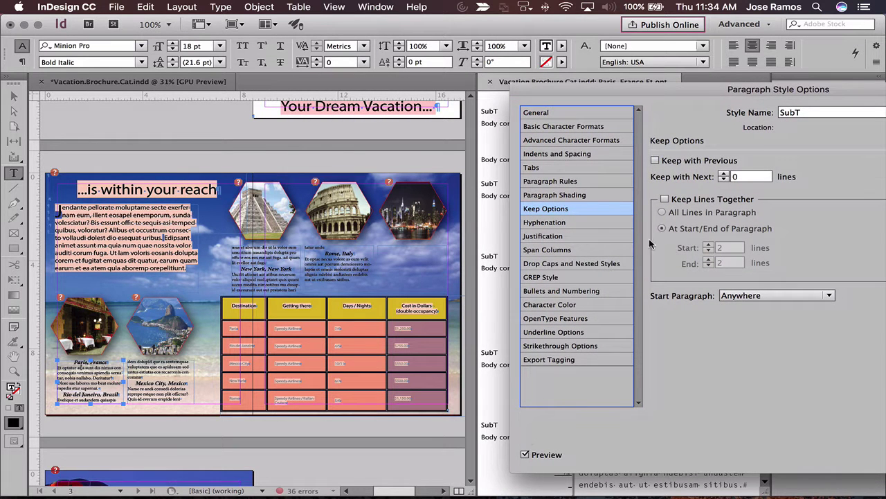
click(752, 294)
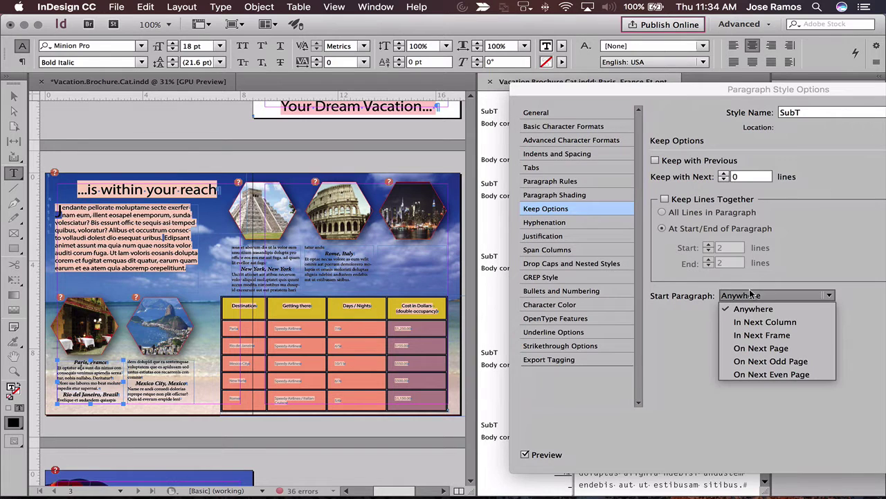
click(746, 322)
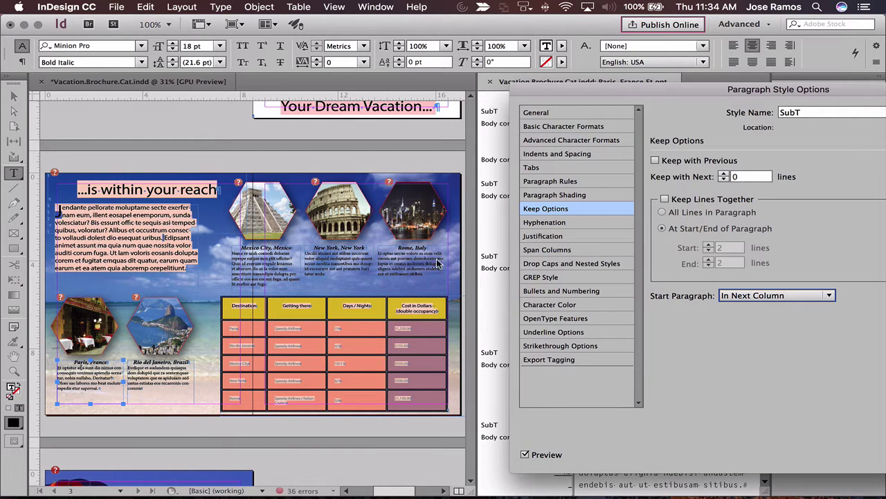
key(Return)
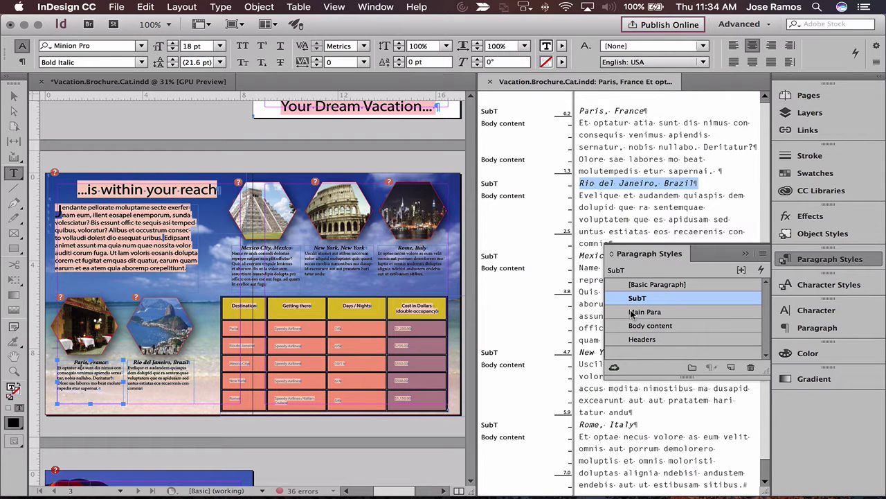
click(823, 260)
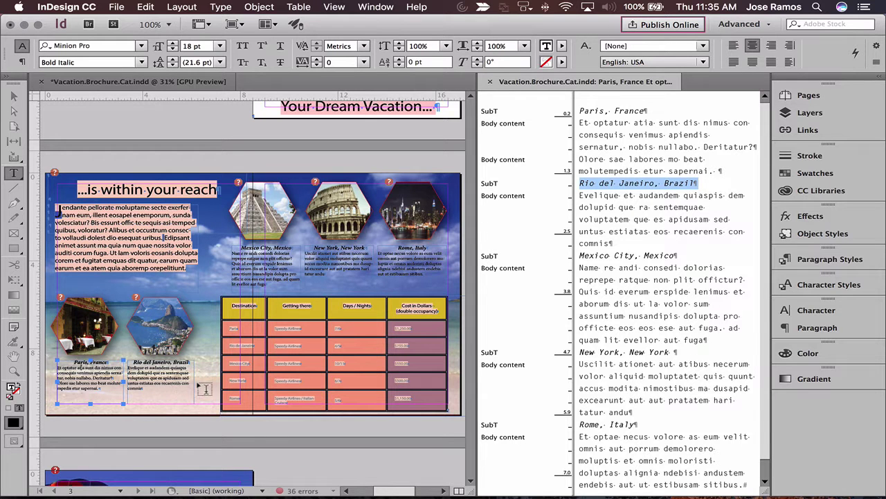
Close the Story Editor and delete the empty frame on the pasteboard beside the destinations spread
click(489, 82)
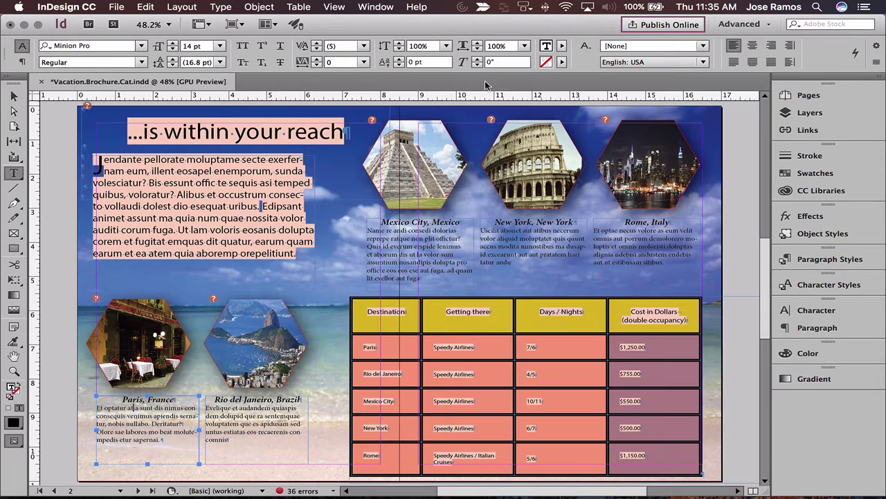
click(14, 95)
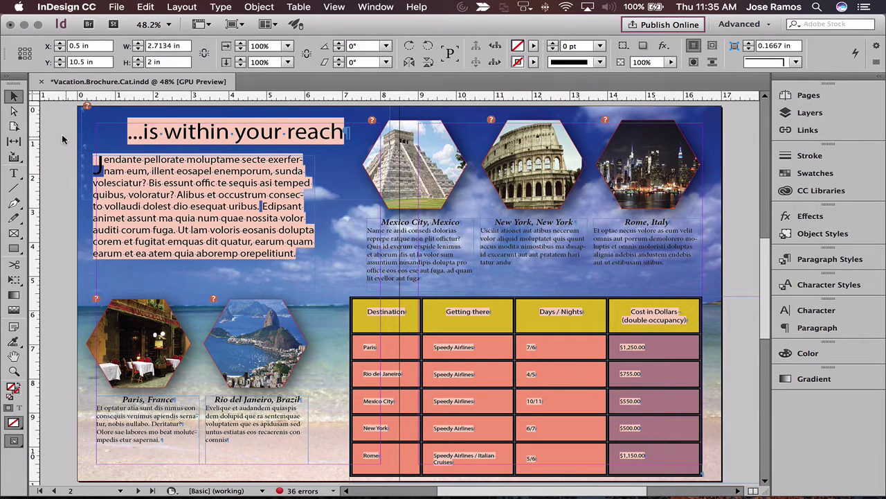
key(super+minus)
key(super+minus)
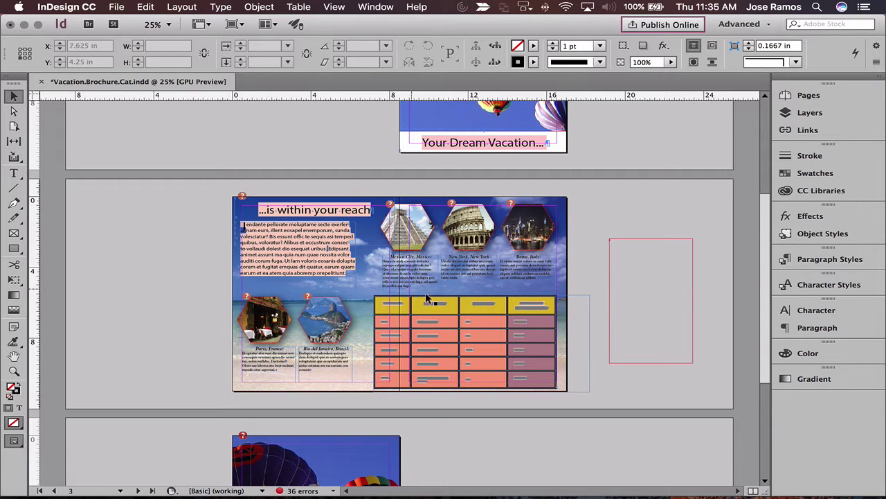
click(621, 257)
key(Delete)
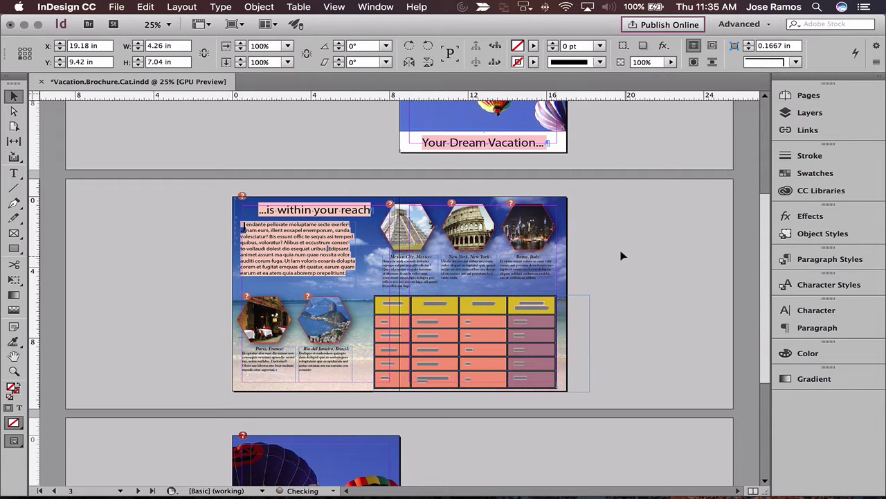
drag(621, 276, 631, 264)
Shrink the destination table's text frame to the table's edges, about 9.31 in wide and 5.28 in high
scroll(627, 270, down, 1)
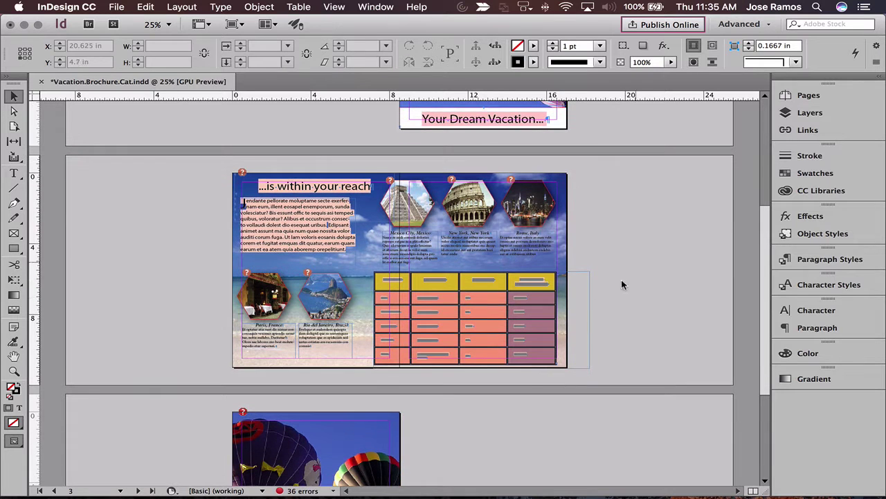
click(575, 301)
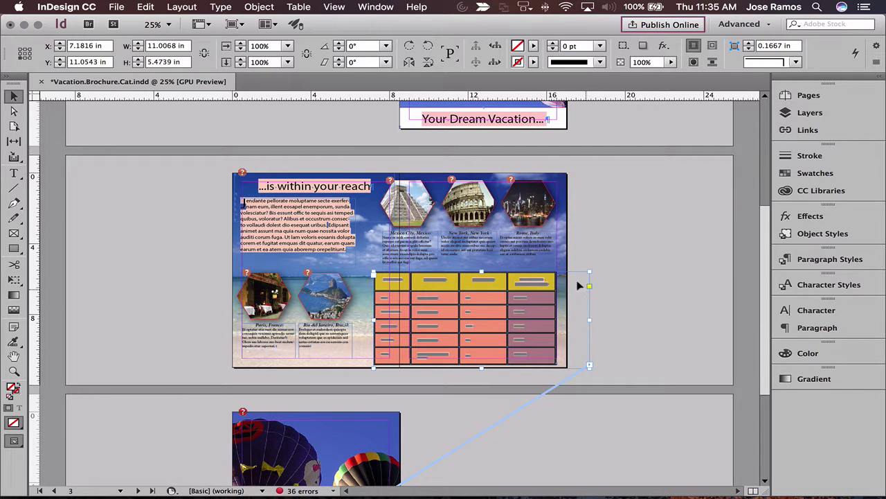
drag(585, 319, 537, 321)
click(626, 337)
drag(588, 392, 588, 321)
Open the back-page contact text in a widened Story Editor and delete its overset empty last paragraph
scroll(546, 381, down, 3)
click(377, 419)
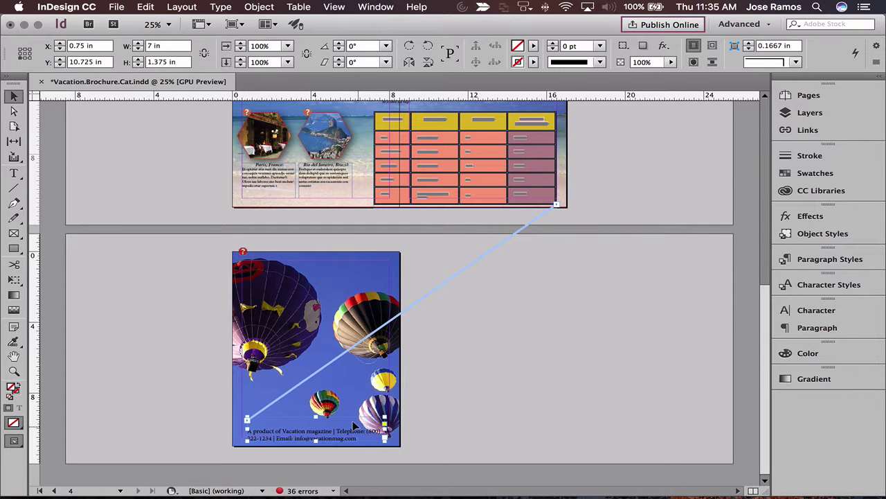
click(146, 7)
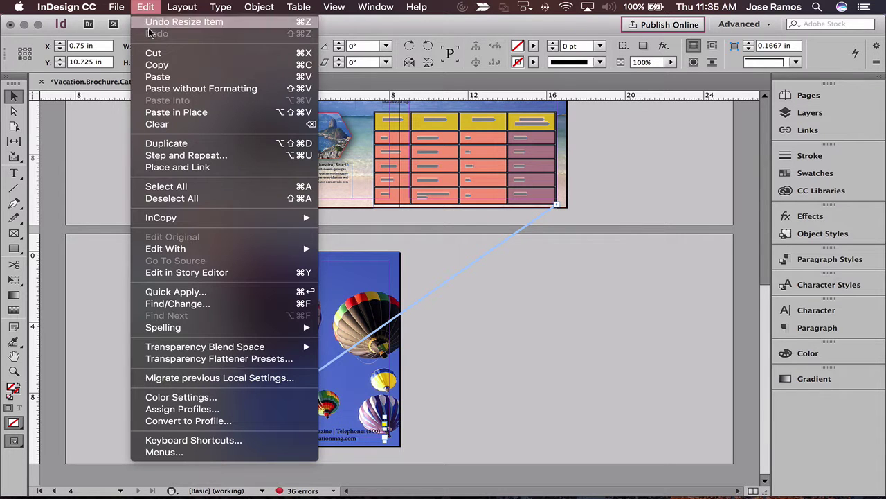
click(176, 273)
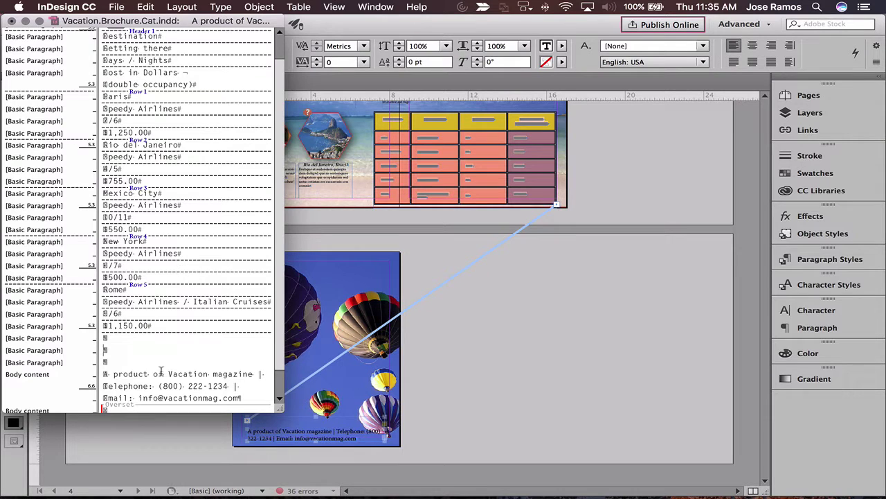
scroll(279, 384, down, 2)
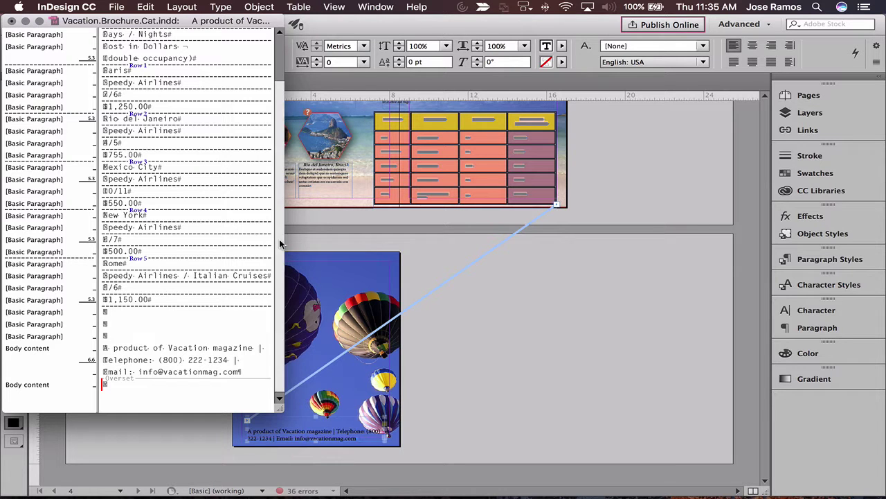
drag(283, 243, 512, 247)
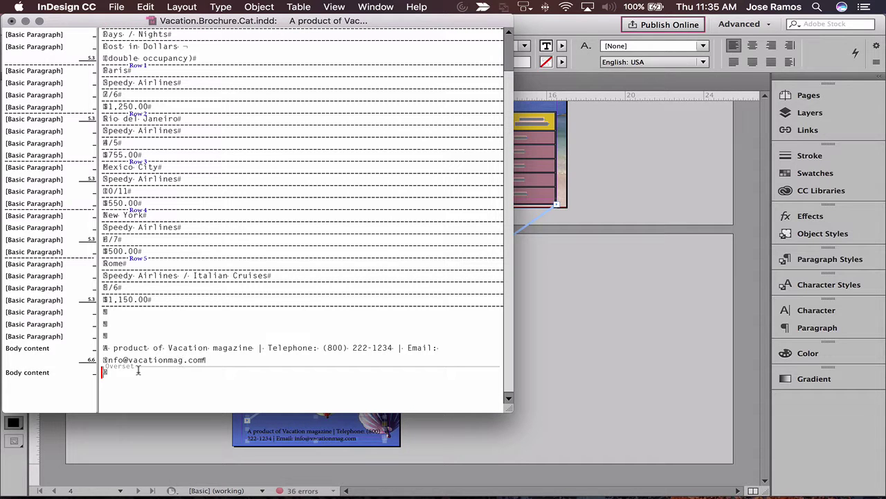
key(BackSpace)
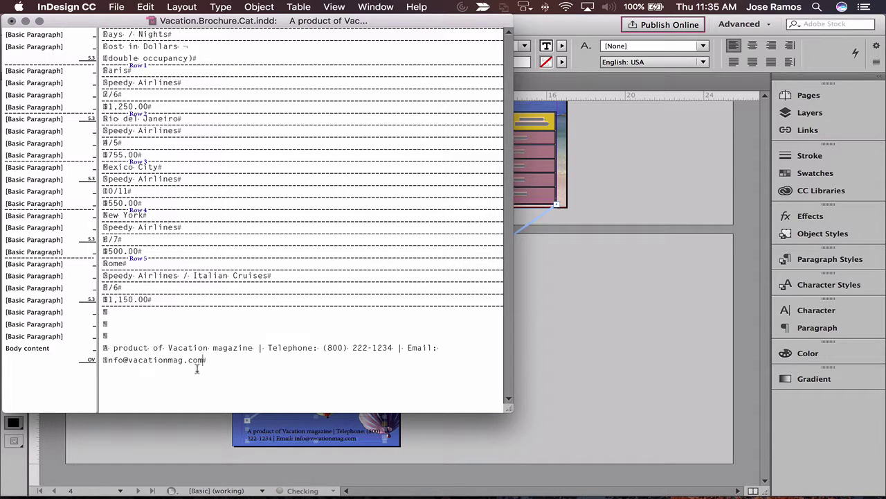
Copy the magazine contact line, then delete it and the blank paragraphs below the table from the story
drag(206, 359, 82, 344)
key(super+c)
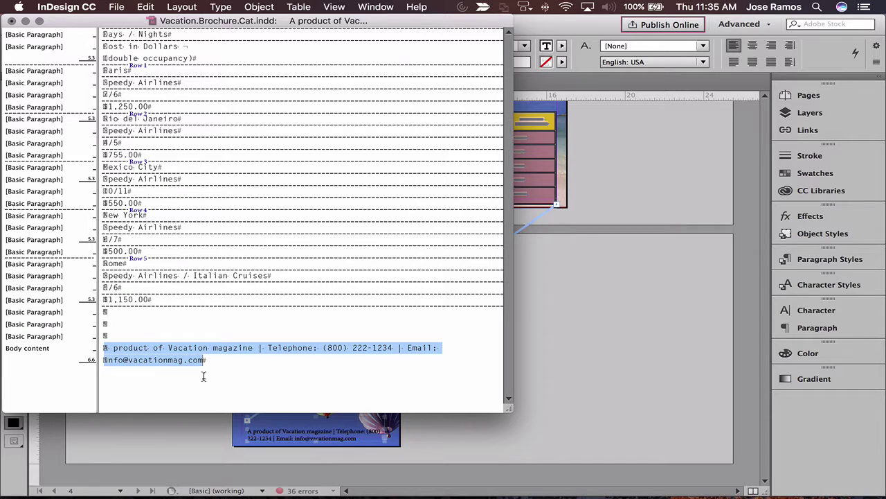
key(BackSpace)
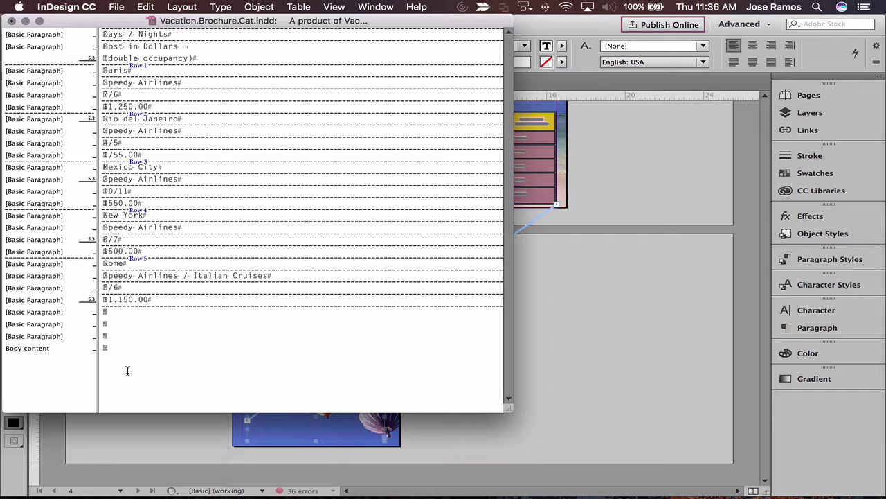
key(BackSpace)
key(BackSpace)
key(BackSpace)
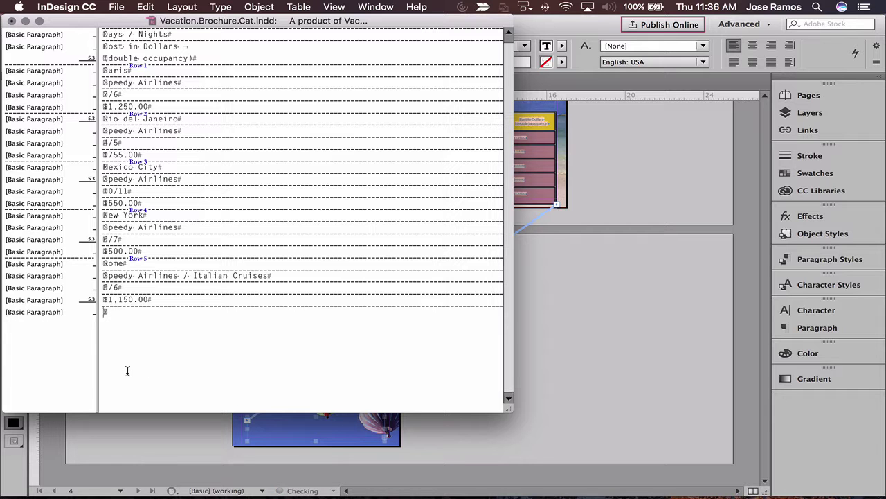
click(10, 20)
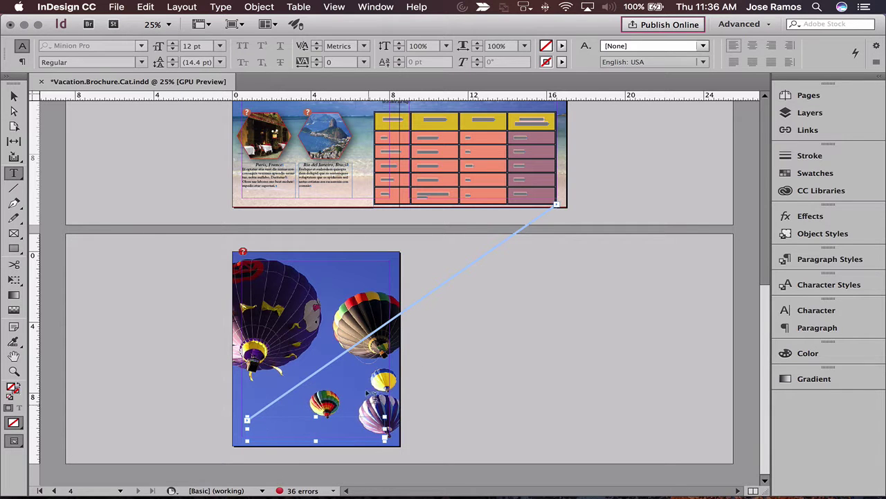
Break the text thread linking the table's frame to the text frame on the back page
click(14, 95)
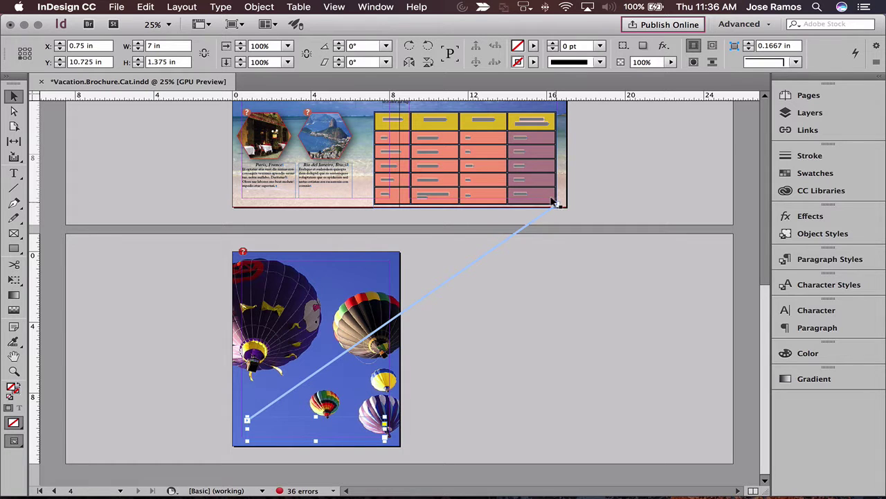
click(554, 202)
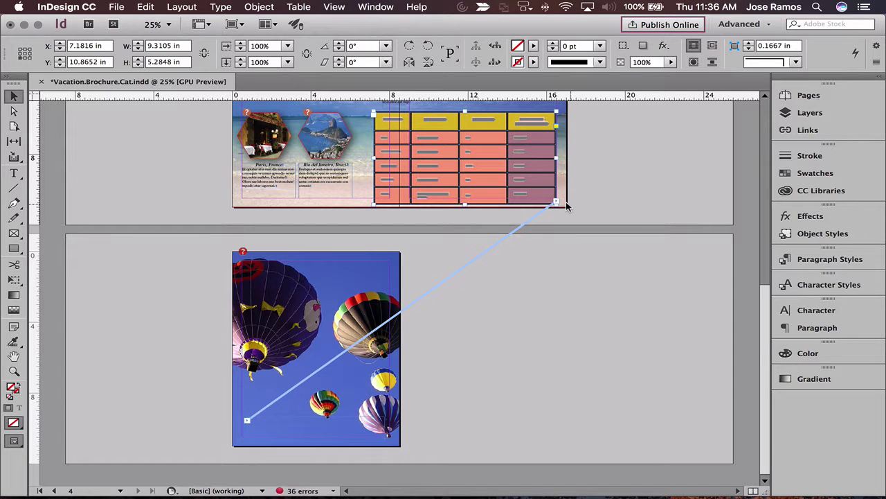
drag(557, 204, 558, 208)
drag(363, 119, 520, 190)
drag(636, 230, 40, 181)
click(464, 374)
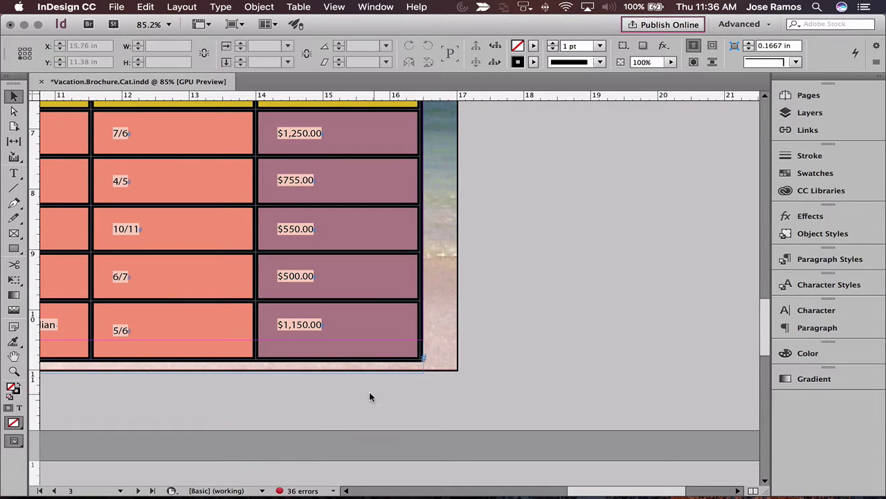
Paste the copied magazine contact line into the empty back-page text frame and center it
key(super+0)
scroll(584, 192, down, 5)
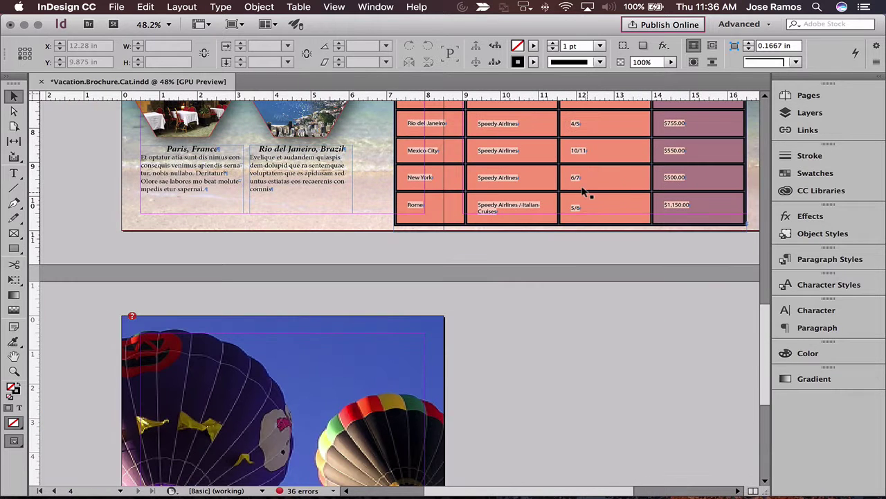
scroll(550, 306, down, 7)
click(424, 331)
click(360, 415)
double_click(243, 419)
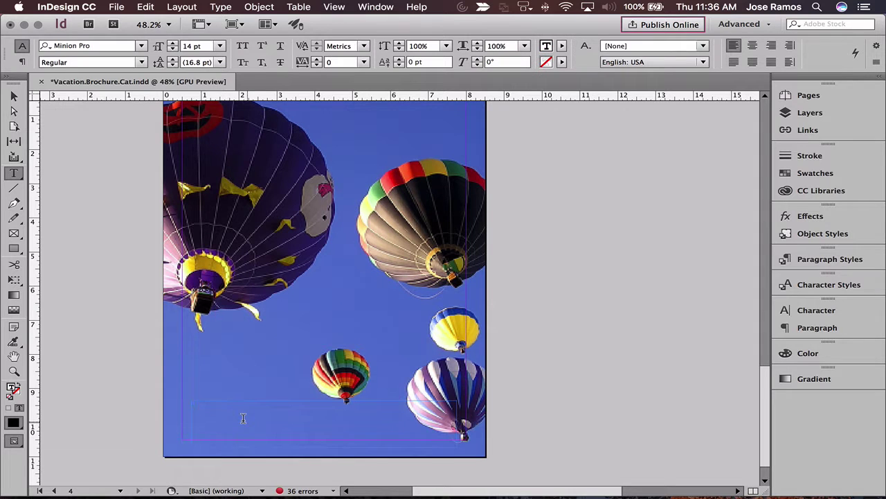
key(super+v)
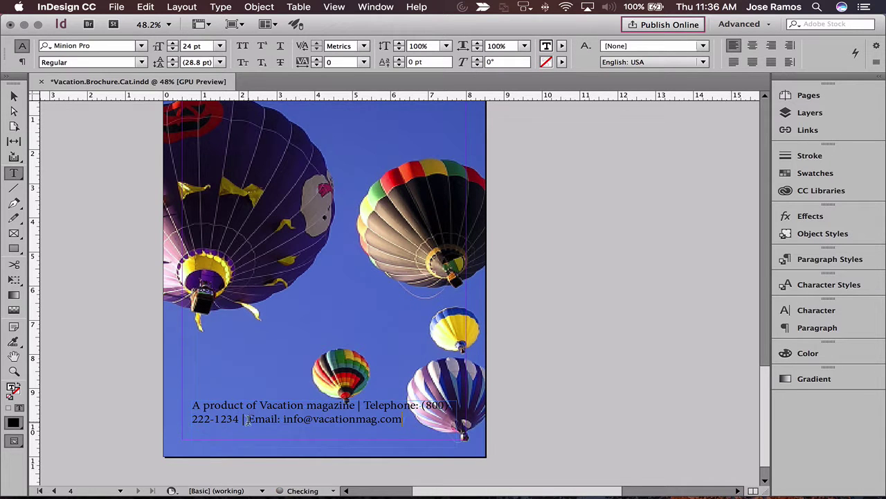
key(super+a)
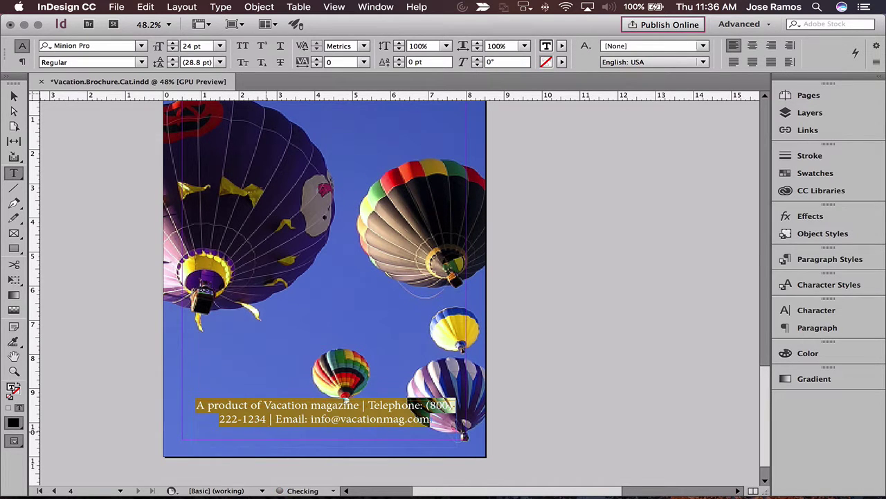
key(shift+super+c)
Resize the contact line's frame to the page margins, 7.5 in wide and about 0.64 in high
click(14, 96)
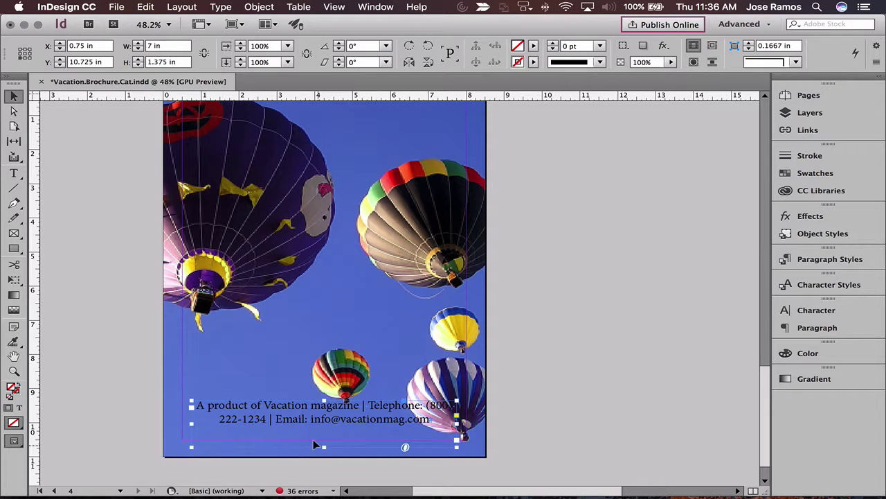
double_click(321, 446)
mouse_move(350, 438)
mouse_down()
mouse_move(341, 430)
mouse_move(336, 438)
mouse_up()
drag(448, 427, 466, 428)
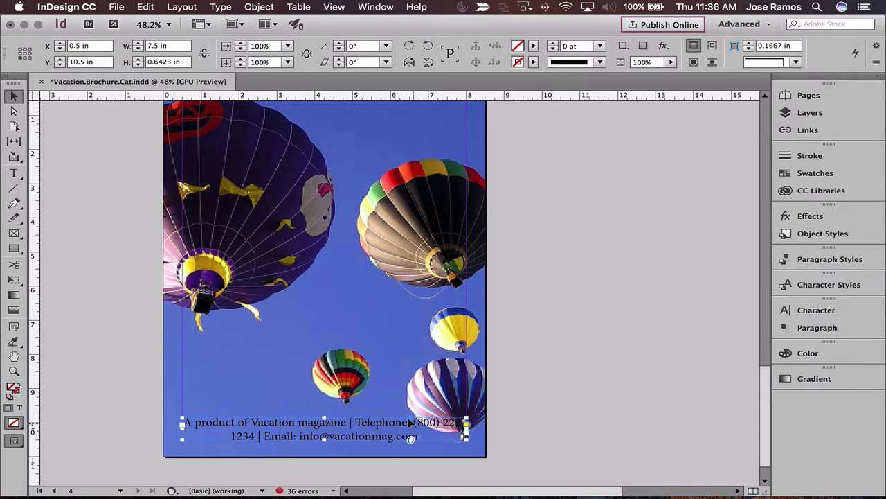
Rebreak the back-page contact line so the whole telephone number sits together on the second line
double_click(410, 421)
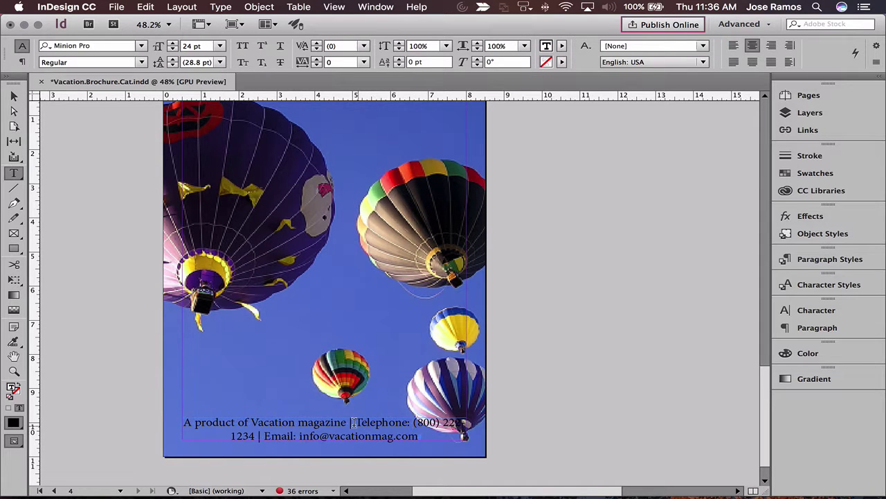
click(353, 421)
click(13, 95)
click(573, 217)
key(super+0)
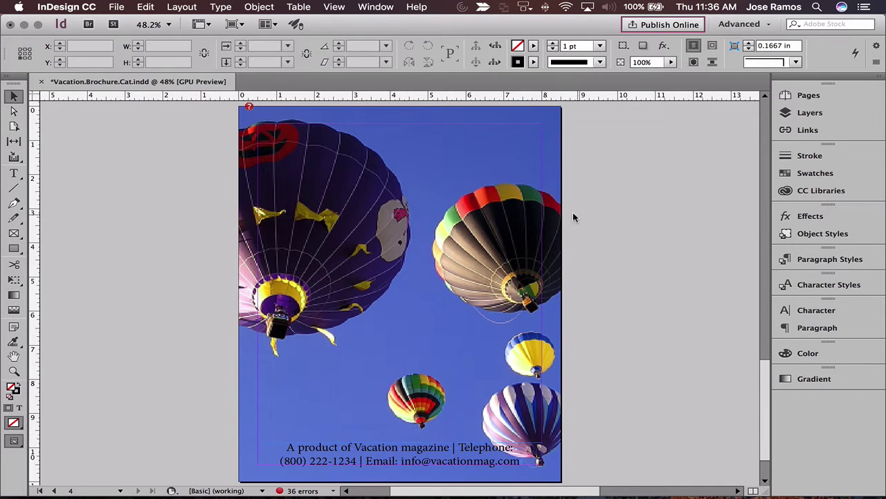
Set a document bleed of 0.25 in on the top, bottom, inside and outside
click(786, 95)
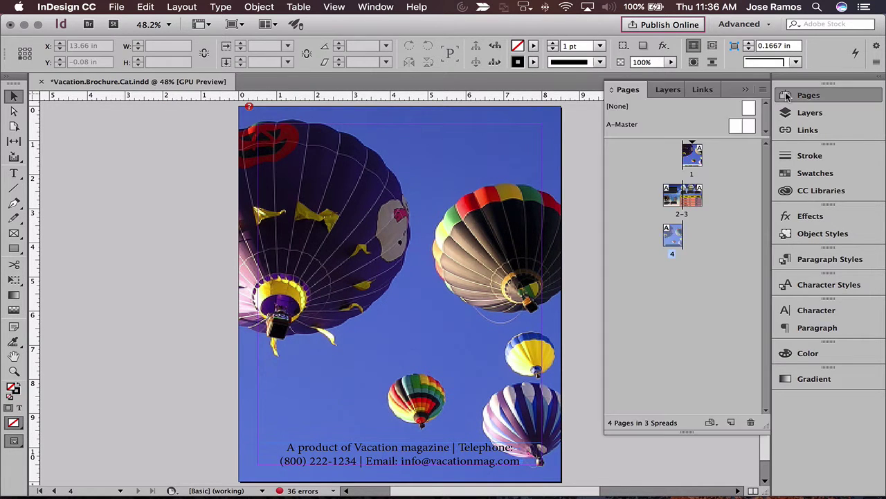
double_click(685, 157)
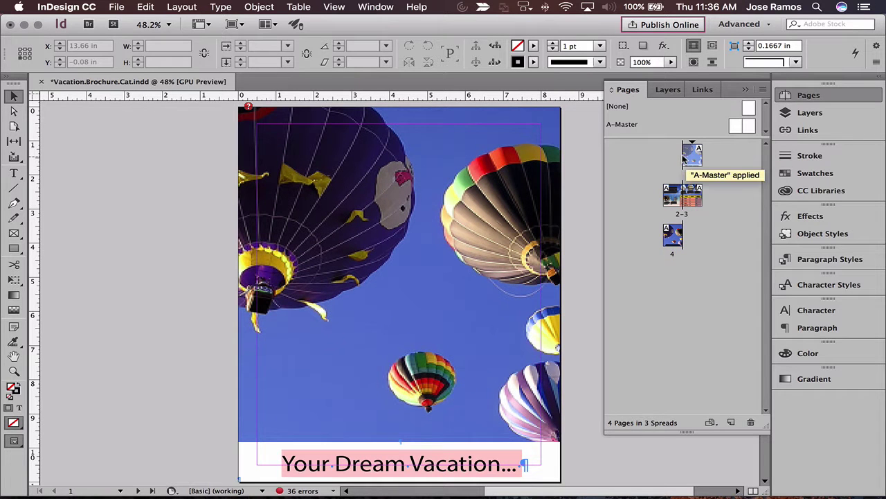
click(809, 95)
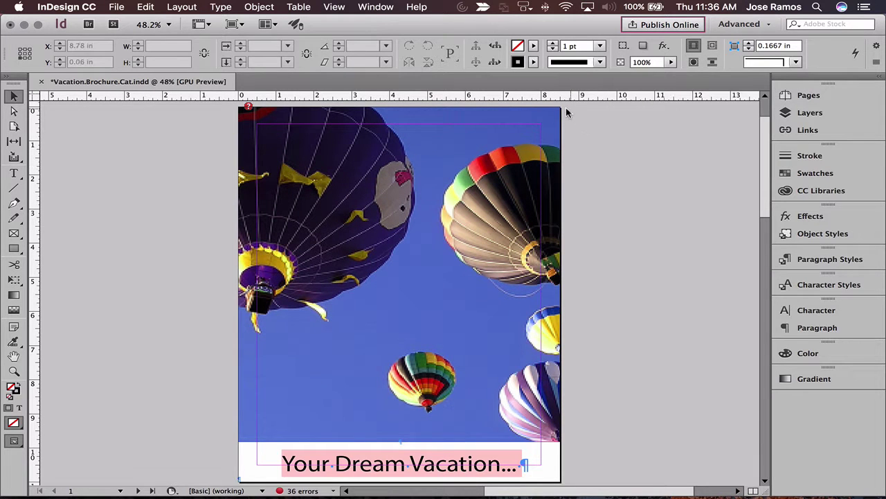
click(397, 274)
click(116, 7)
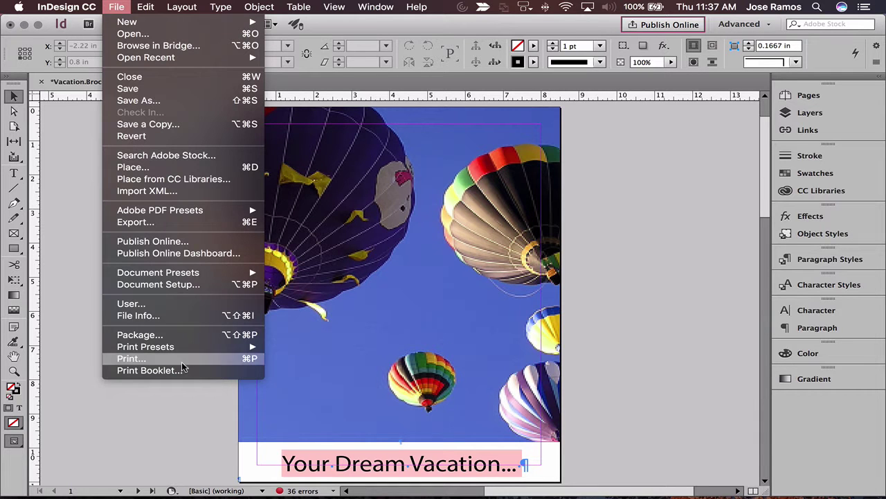
click(189, 284)
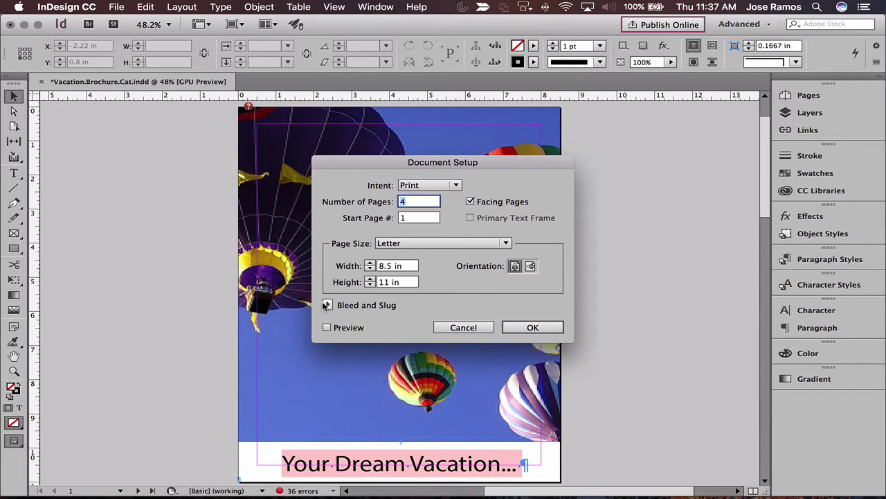
click(326, 304)
click(367, 346)
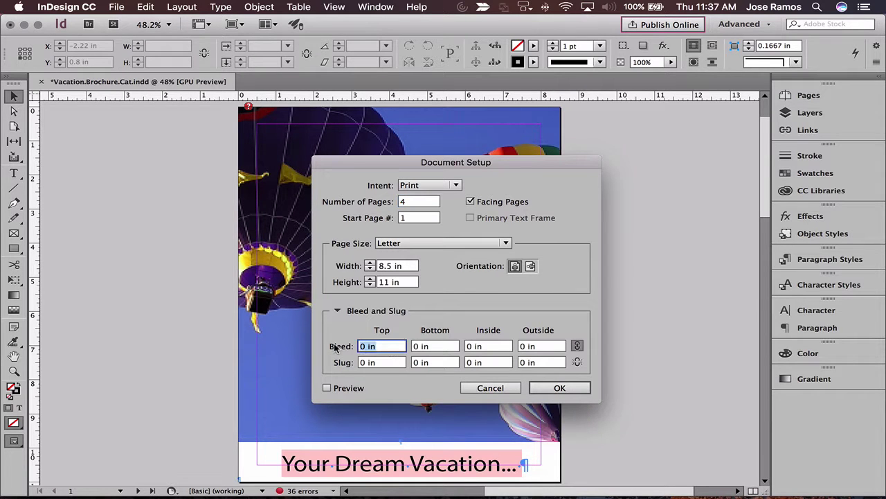
text(0)
key(Tab)
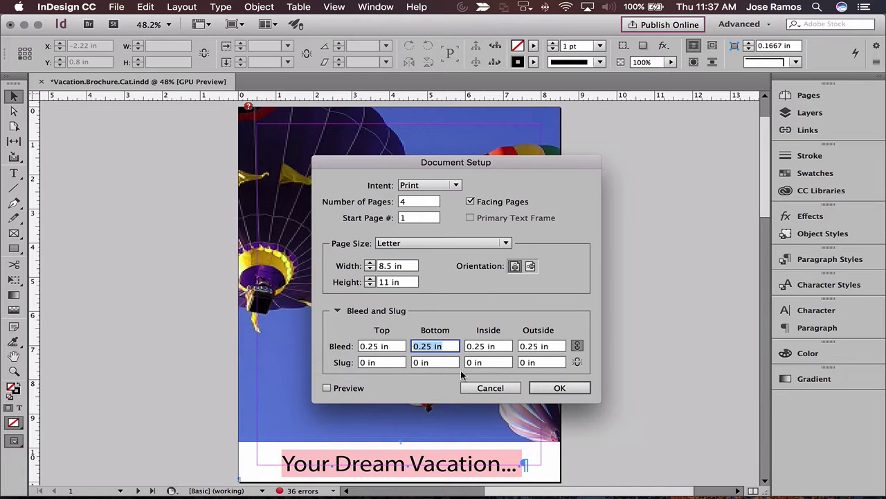
click(551, 389)
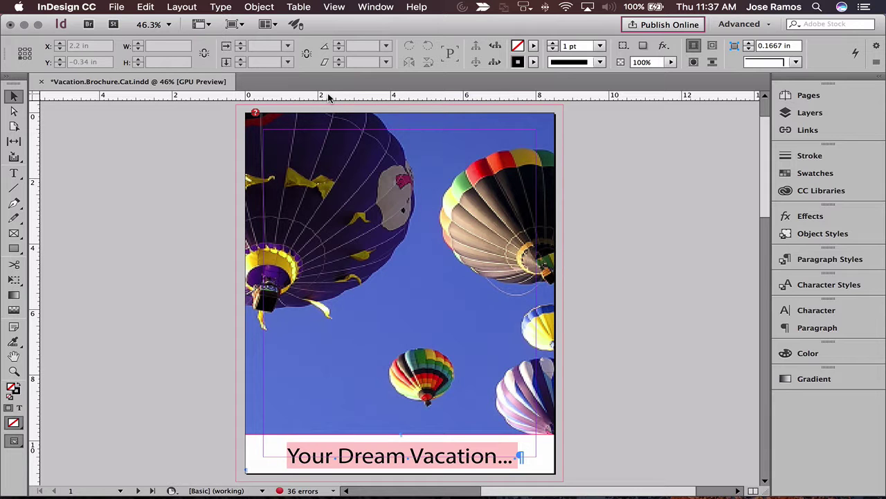
Extend the front cover's balloon photo frame to the bleed guides at the top and both sides, 9 in wide and about 10.07 in high
right_click(30, 98)
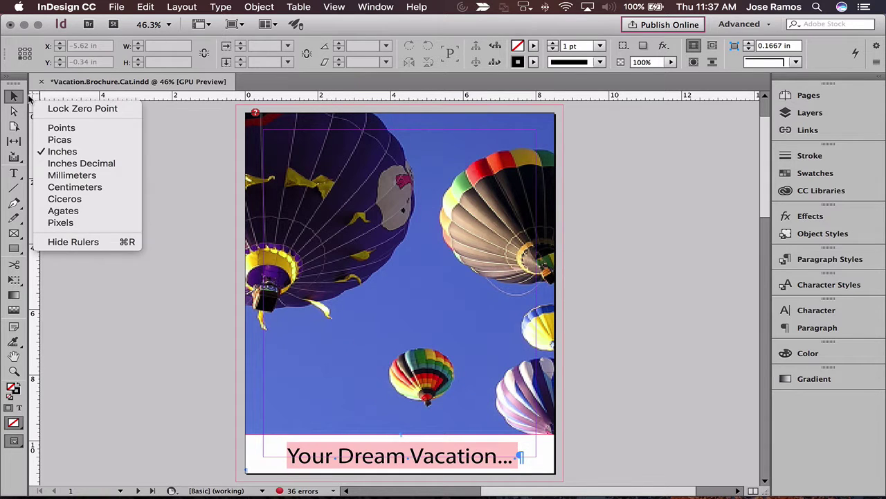
click(77, 150)
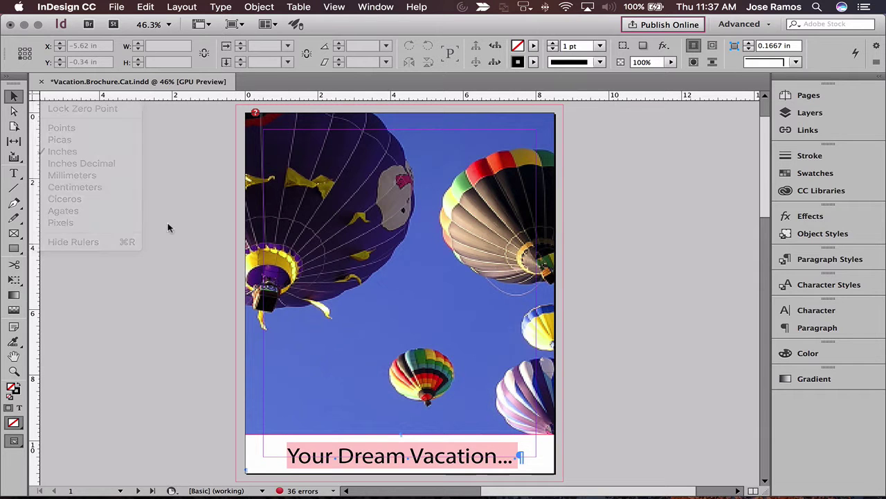
click(552, 114)
drag(552, 112, 563, 104)
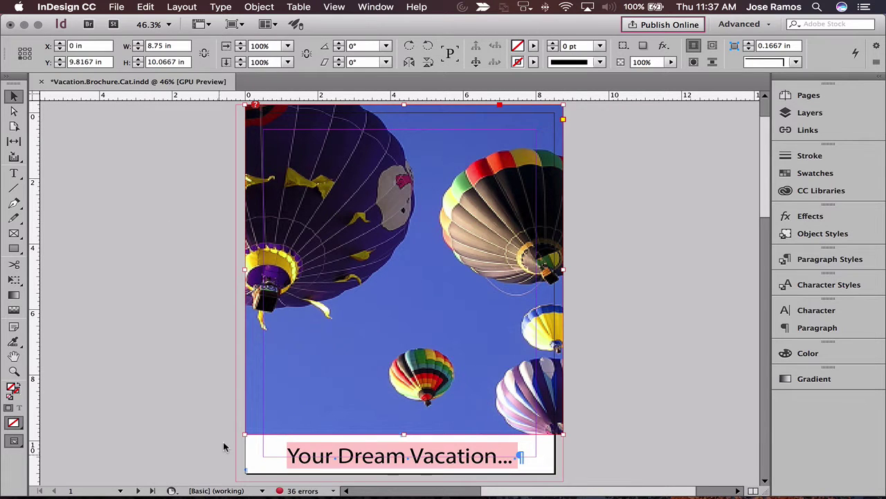
drag(245, 266, 218, 271)
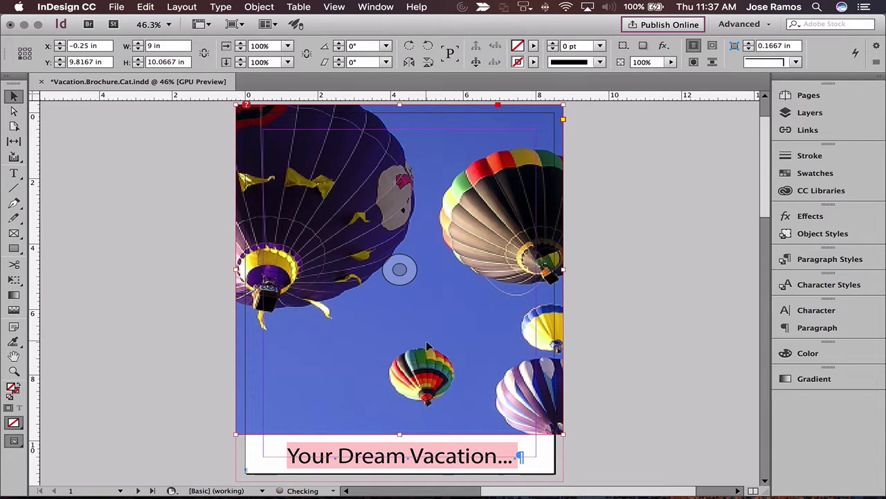
click(725, 220)
Extend the inside spread's background photo frame to the top, right and bottom bleed, 17.25 by 11.5 in, and refit the photo to fill it
drag(760, 199, 747, 313)
drag(554, 135, 562, 127)
drag(764, 262, 747, 333)
drag(560, 223, 564, 234)
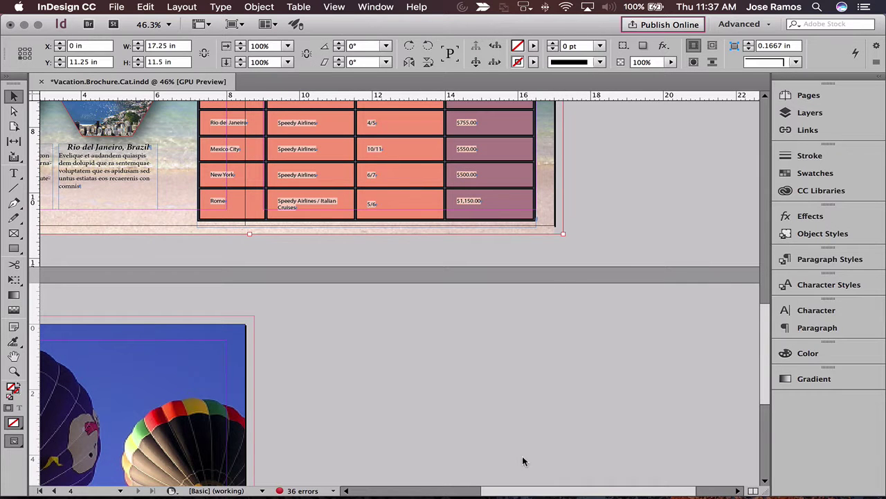
key(super+0)
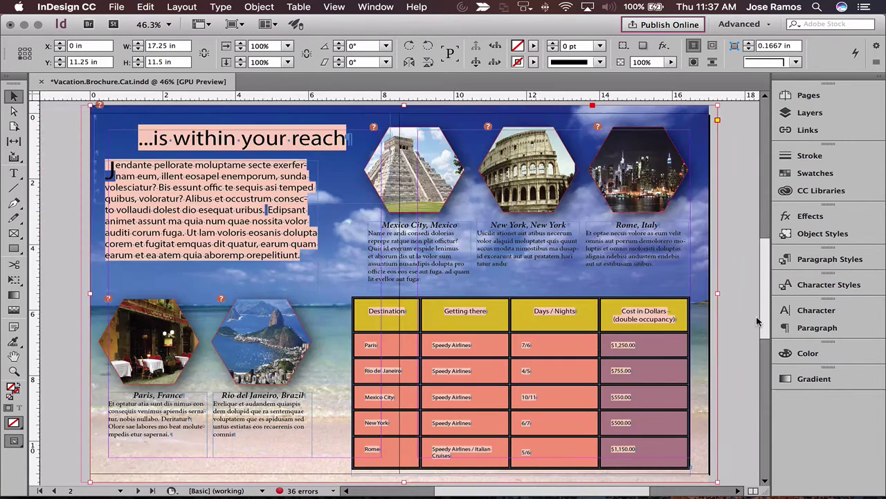
right_click(684, 110)
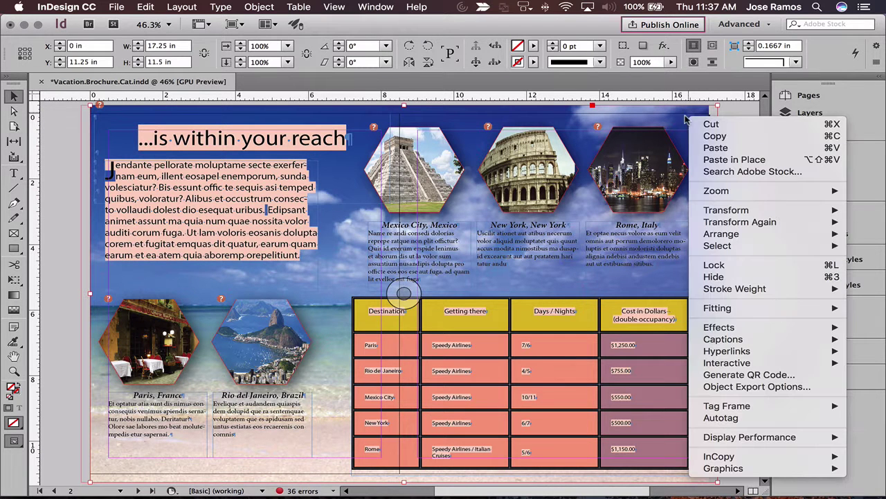
mouse_move(729, 310)
click(614, 308)
click(757, 249)
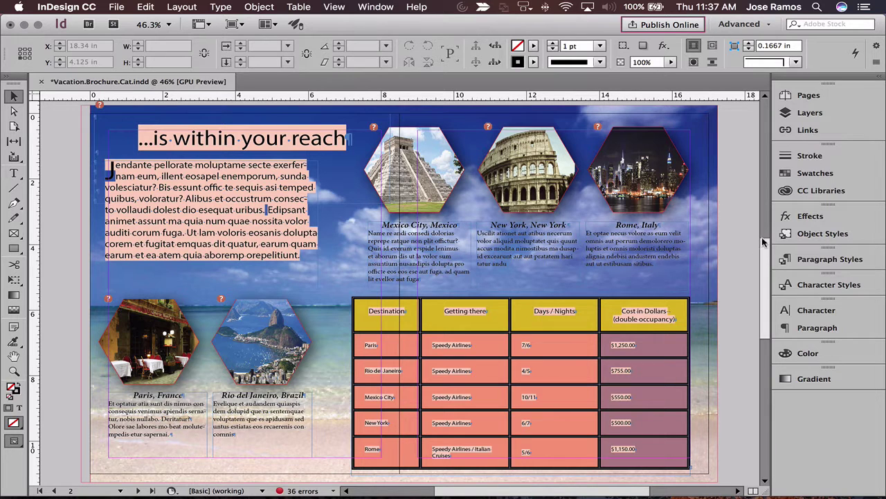
Widen the spread's background photo frame to the left bleed guide, 17.5 in wide, and refit the photo to fill the frame
click(156, 109)
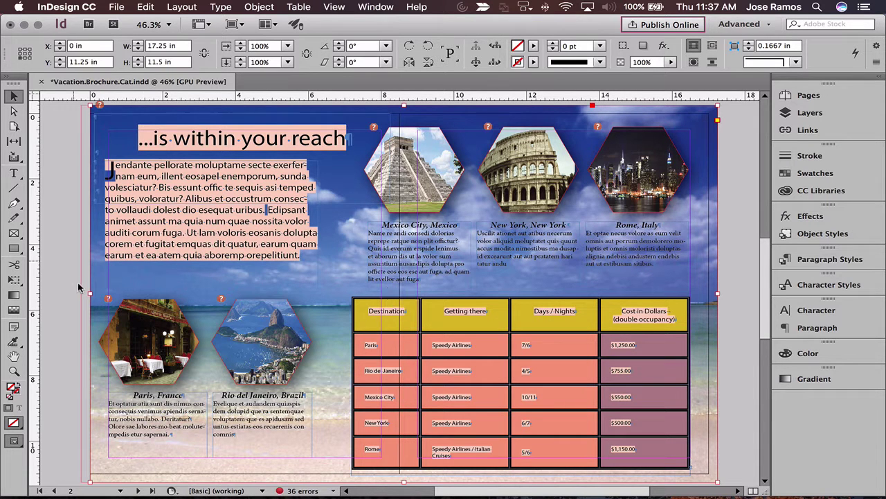
drag(86, 292, 61, 297)
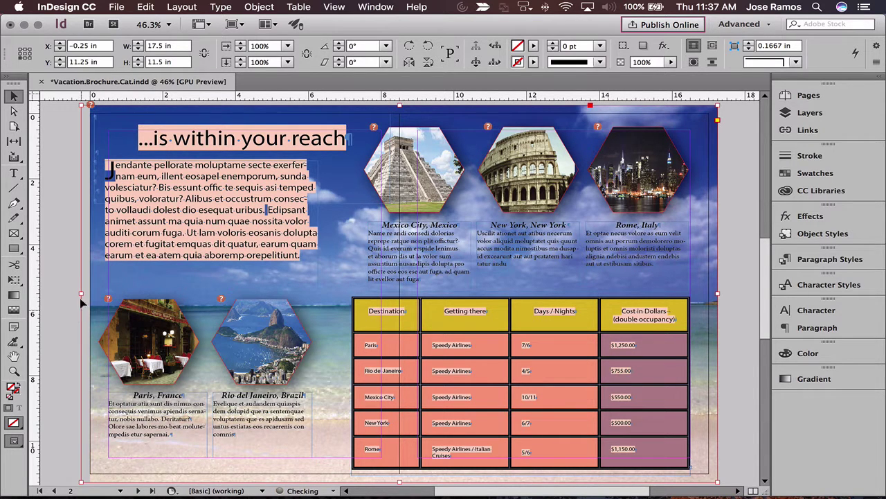
right_click(88, 273)
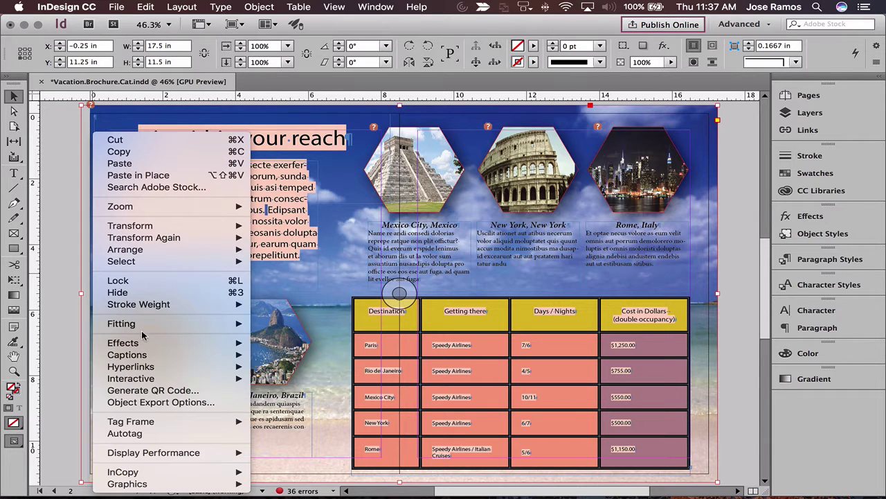
mouse_move(138, 323)
click(305, 322)
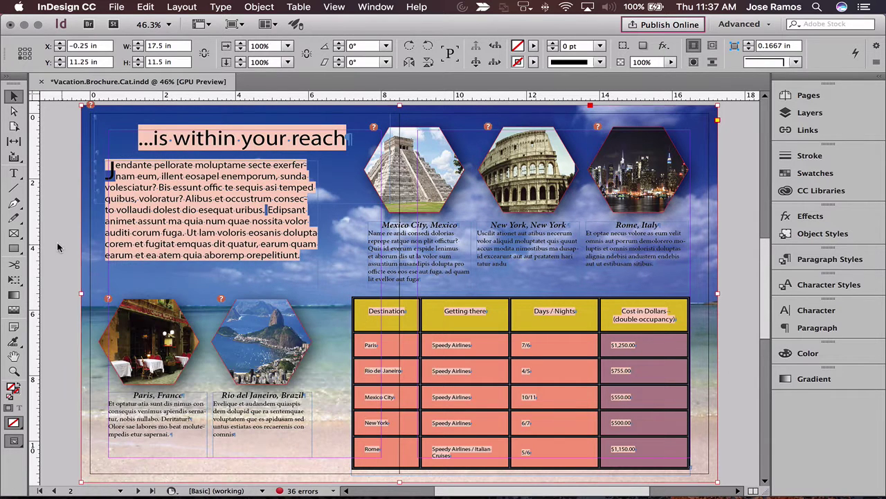
Extend the back page's balloon photo frame to the bleed on all sides, 9 by 11.5 in, and refit the photo to fill it
drag(762, 278, 746, 405)
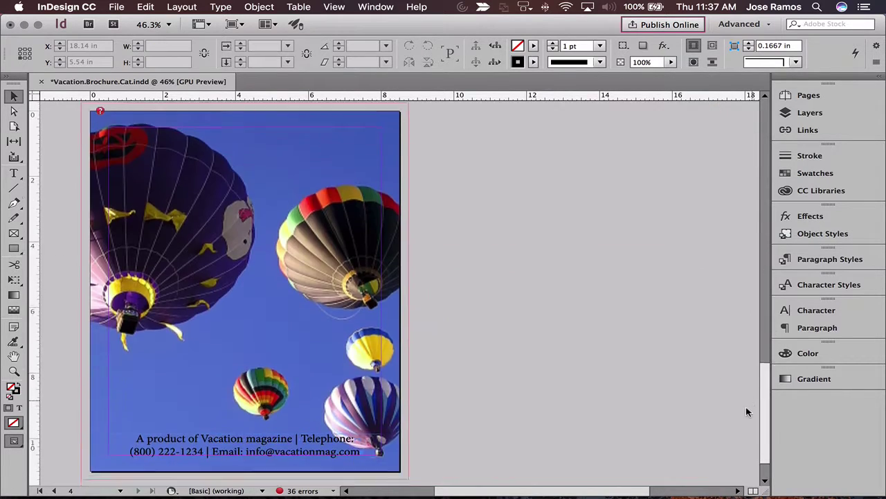
click(244, 274)
drag(397, 445, 409, 454)
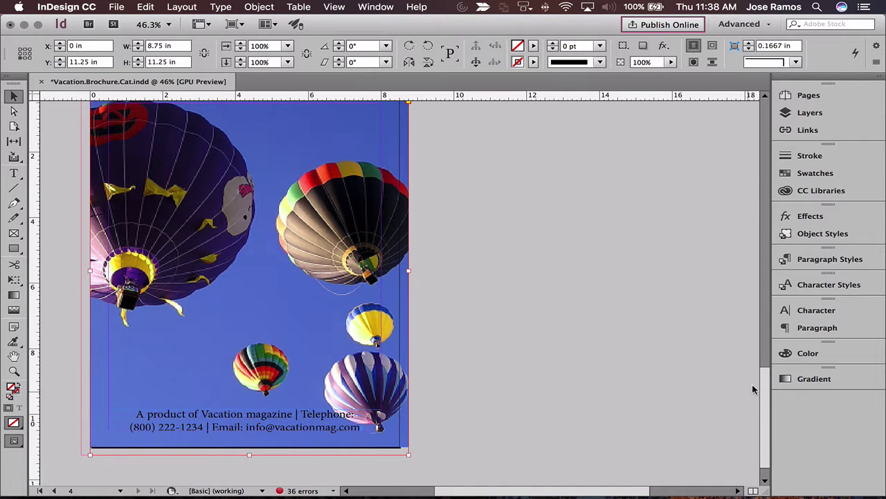
drag(762, 381, 755, 352)
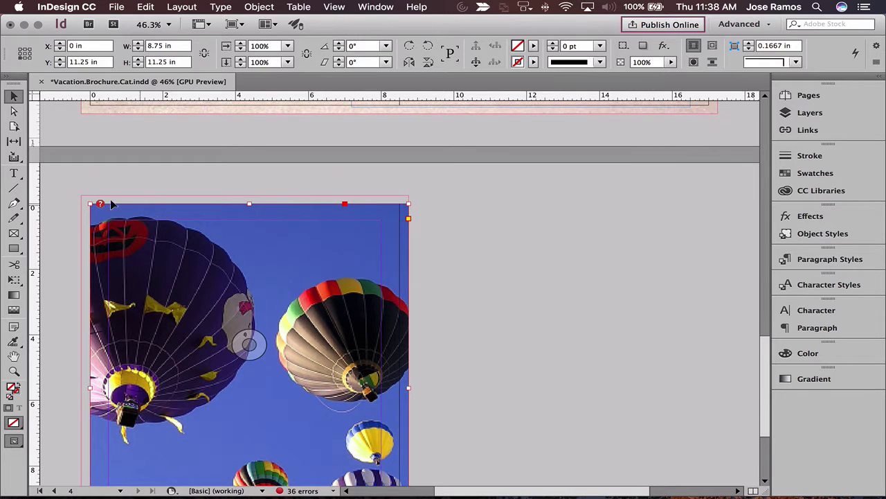
drag(82, 199, 82, 196)
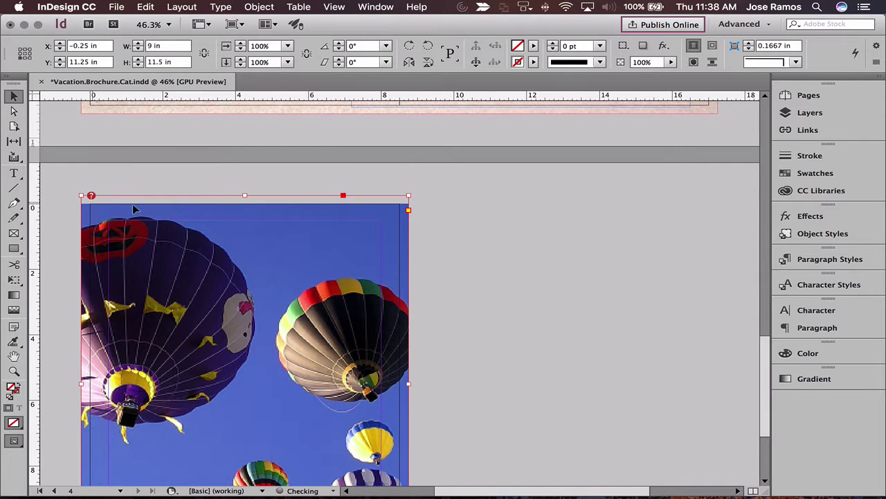
right_click(191, 211)
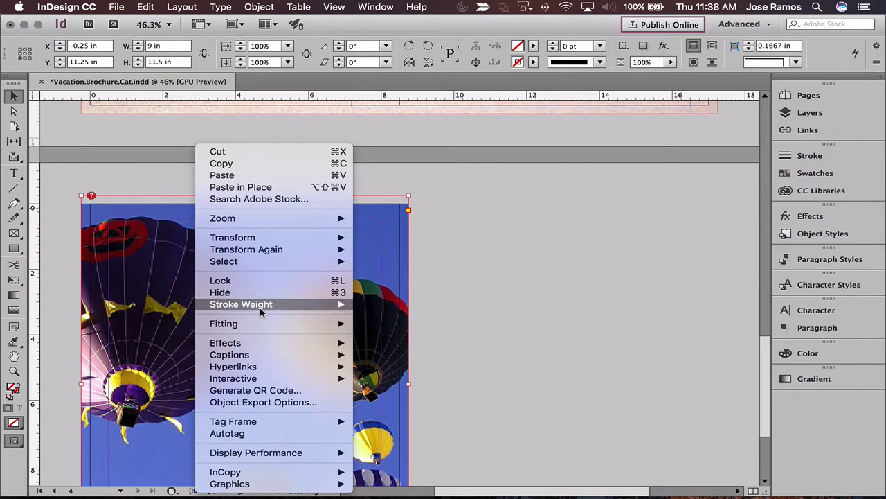
mouse_move(263, 318)
click(416, 321)
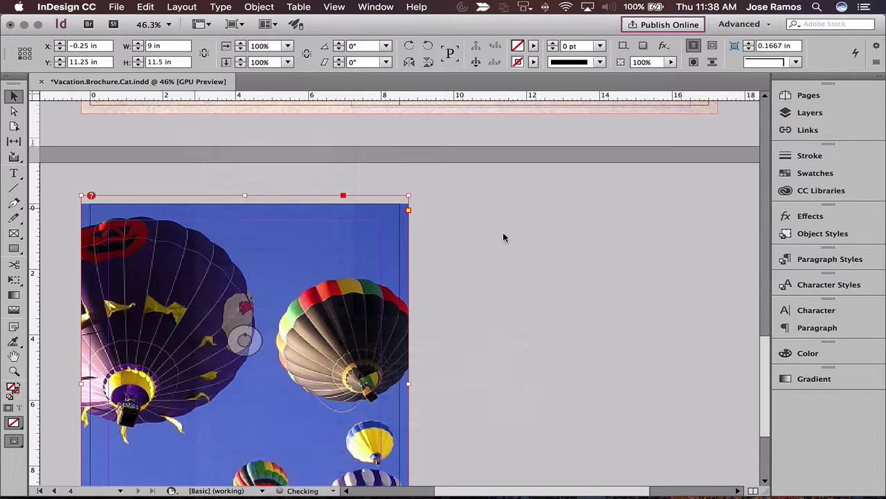
Check the back page's photo coverage out to the bleed and return to the front cover
scroll(554, 264, down, 3)
scroll(555, 264, left, 5)
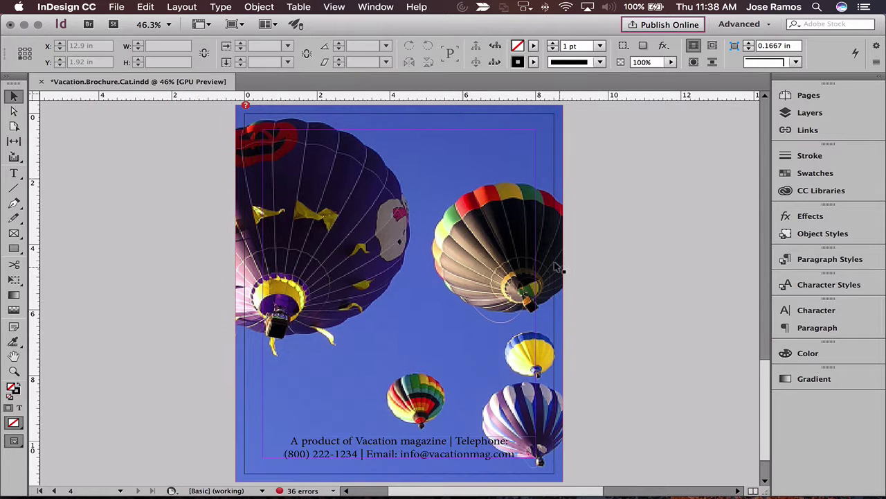
drag(763, 404, 779, 114)
key(shift+super+Page_Up)
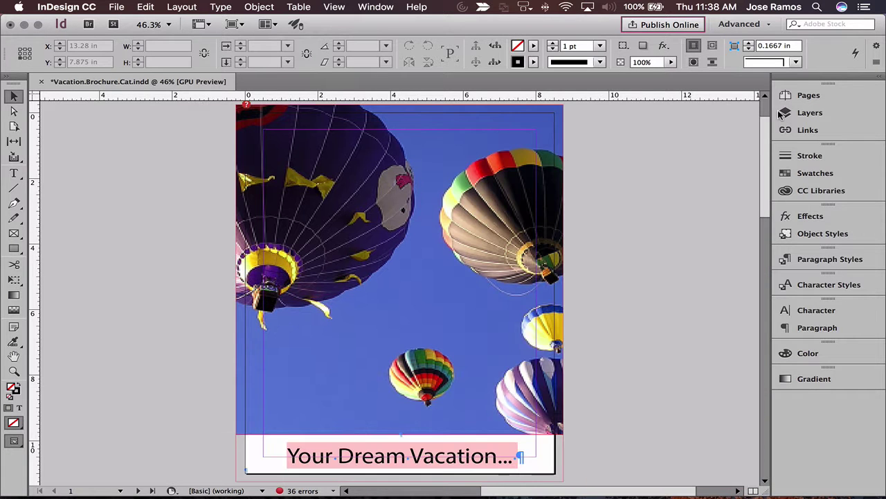